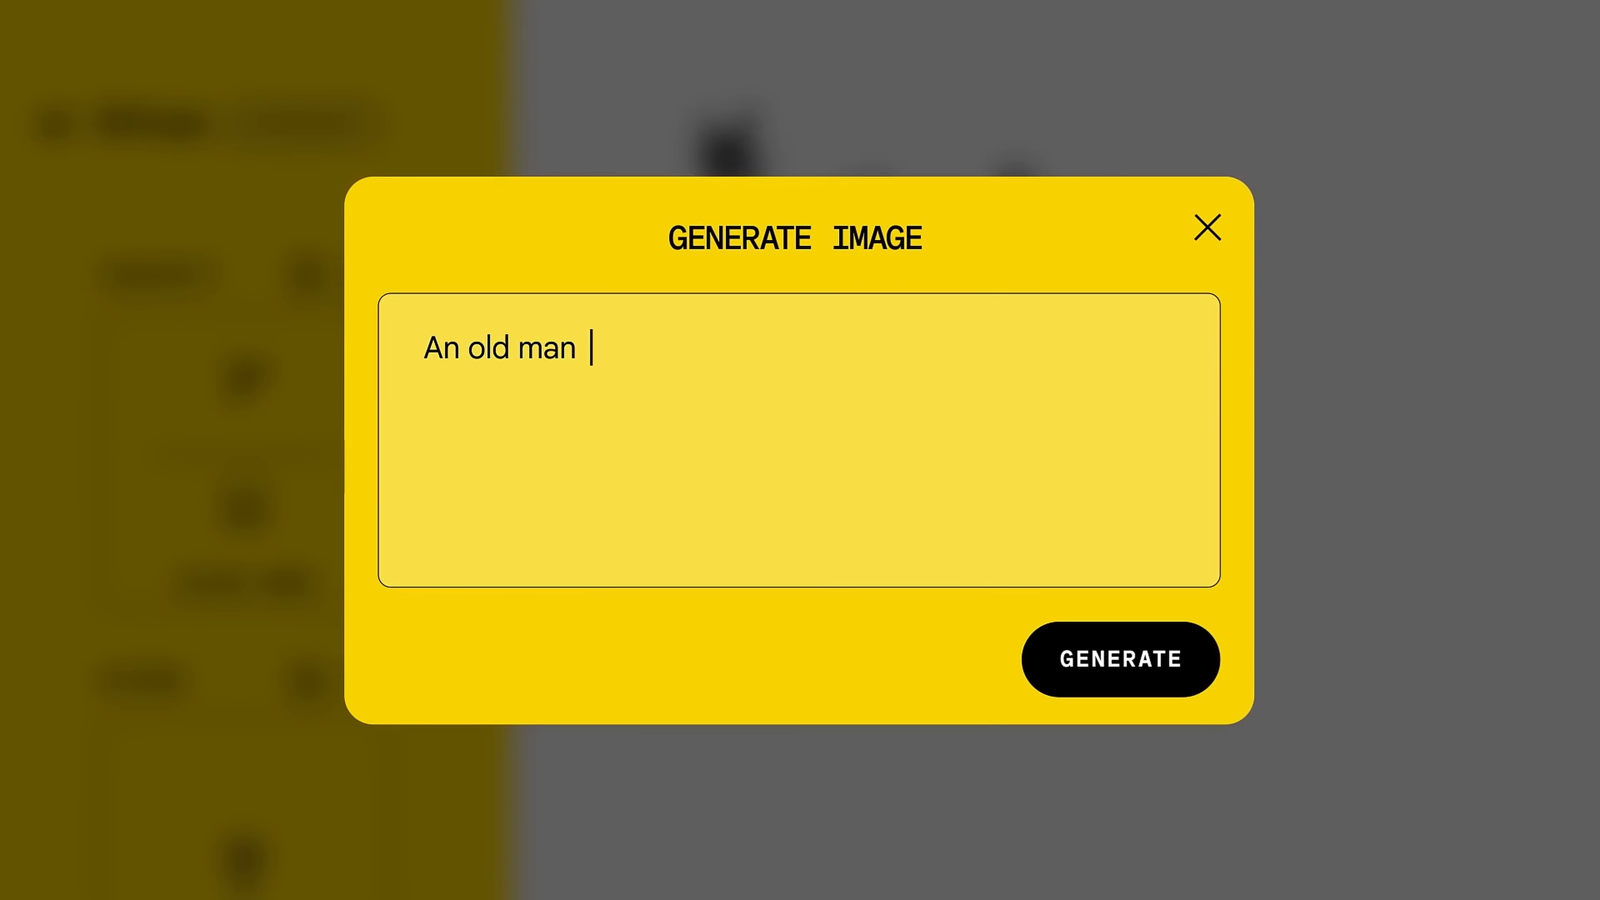
Step: Generate a subject image from the "An old man" text and select the clay creature picture as the style reference
click(1141, 673)
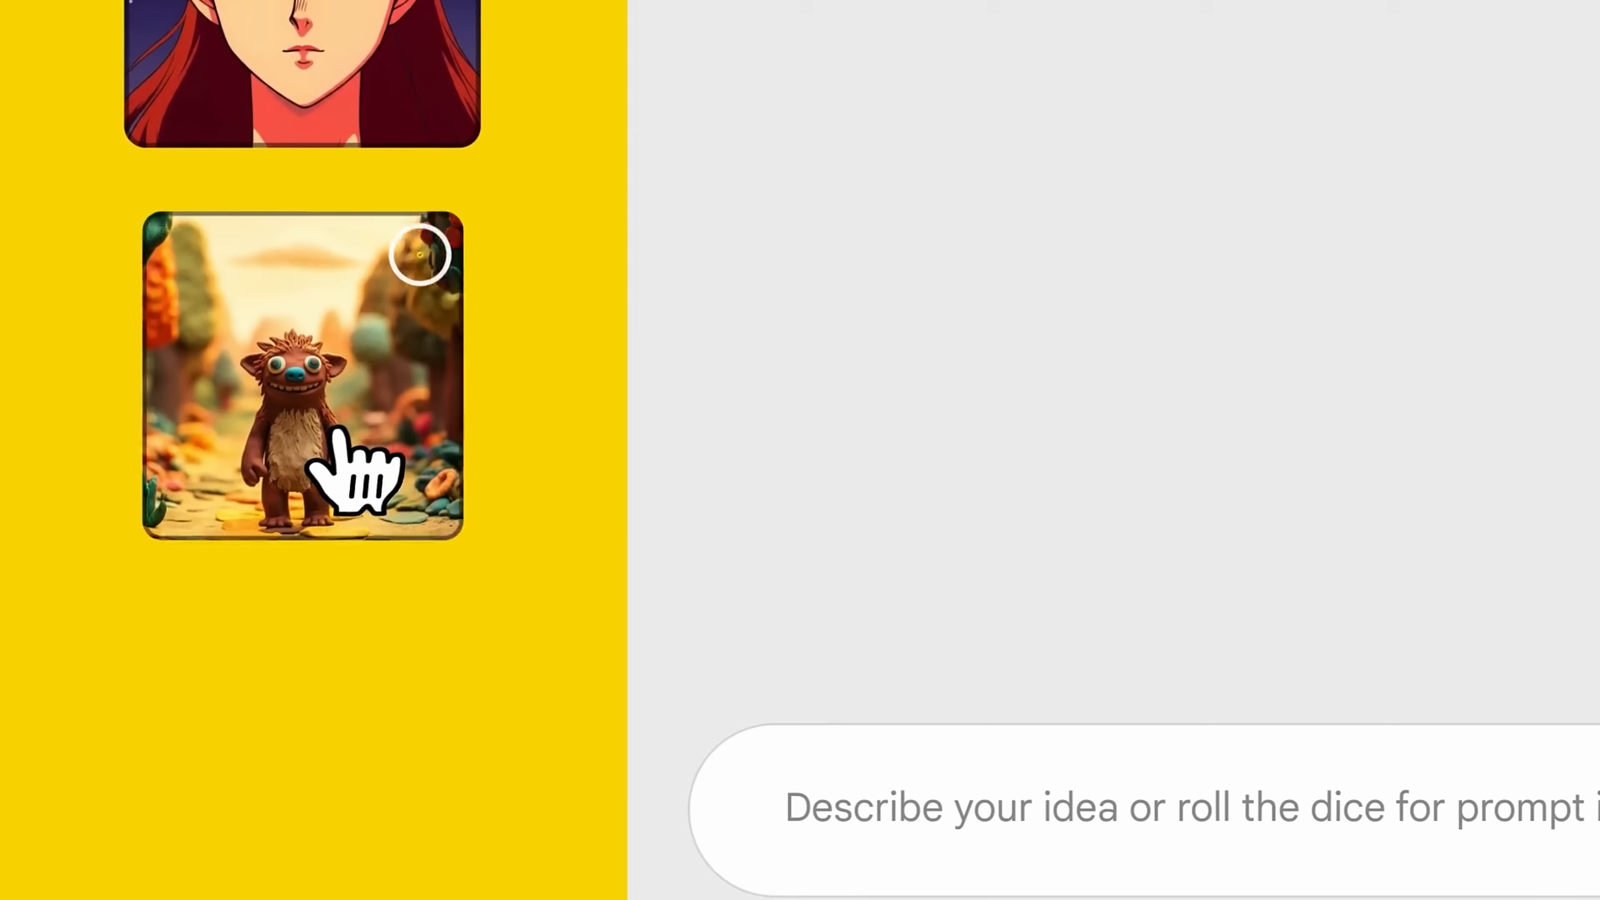
click(333, 435)
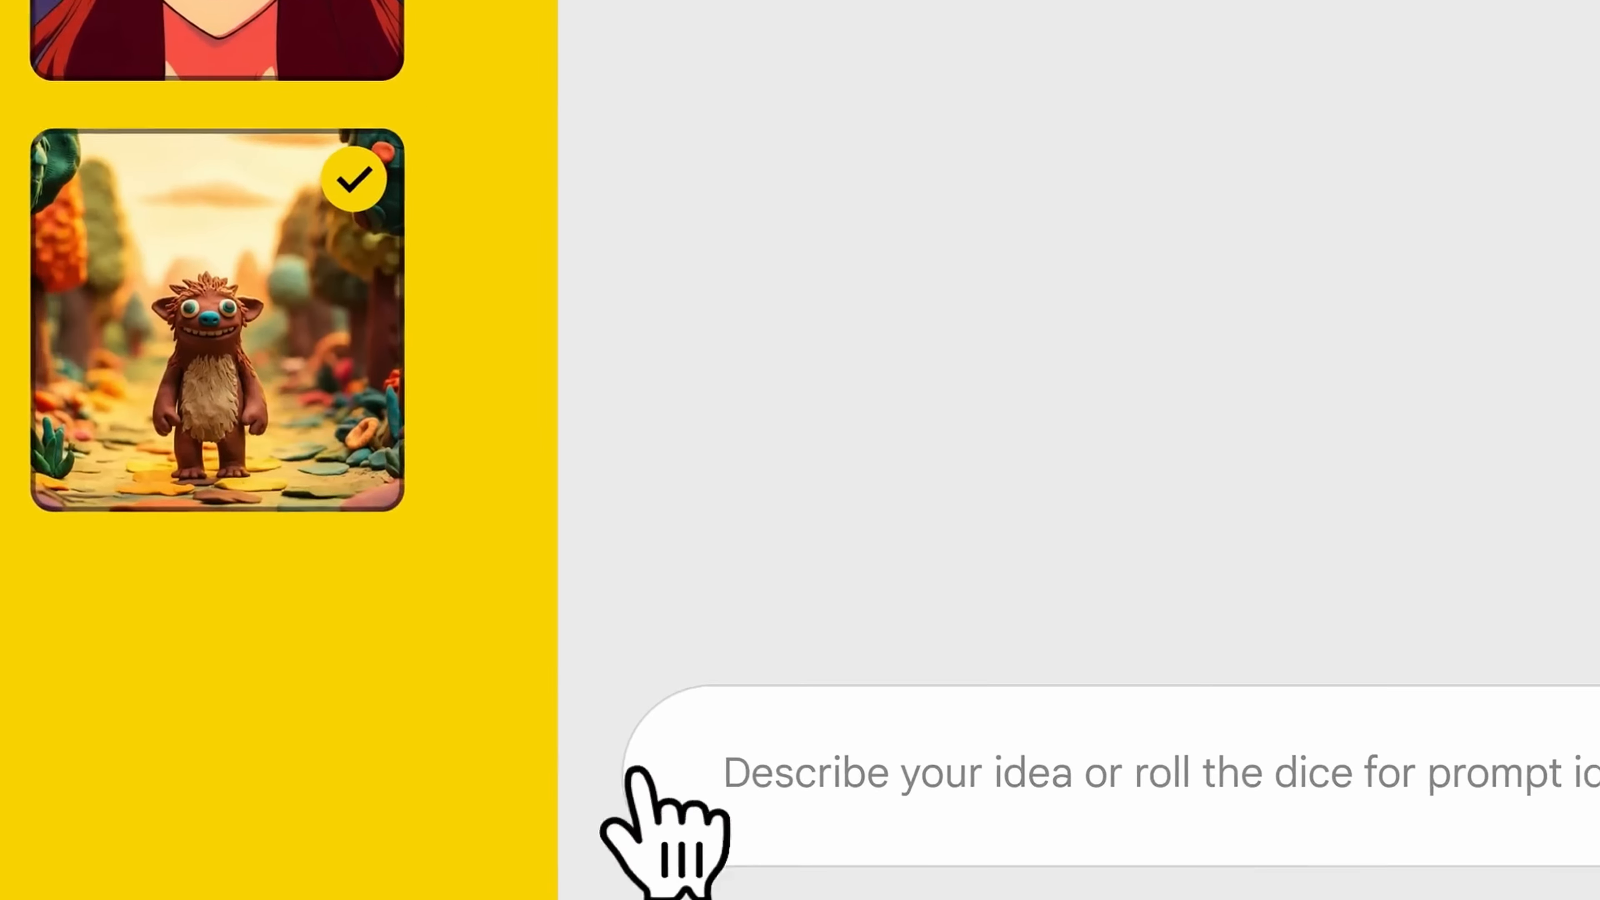
Step: Submit the main prompt "the man is holding ice" to generate an image from the selected references
click(241, 602)
text(the man is holding ice)
click(1250, 582)
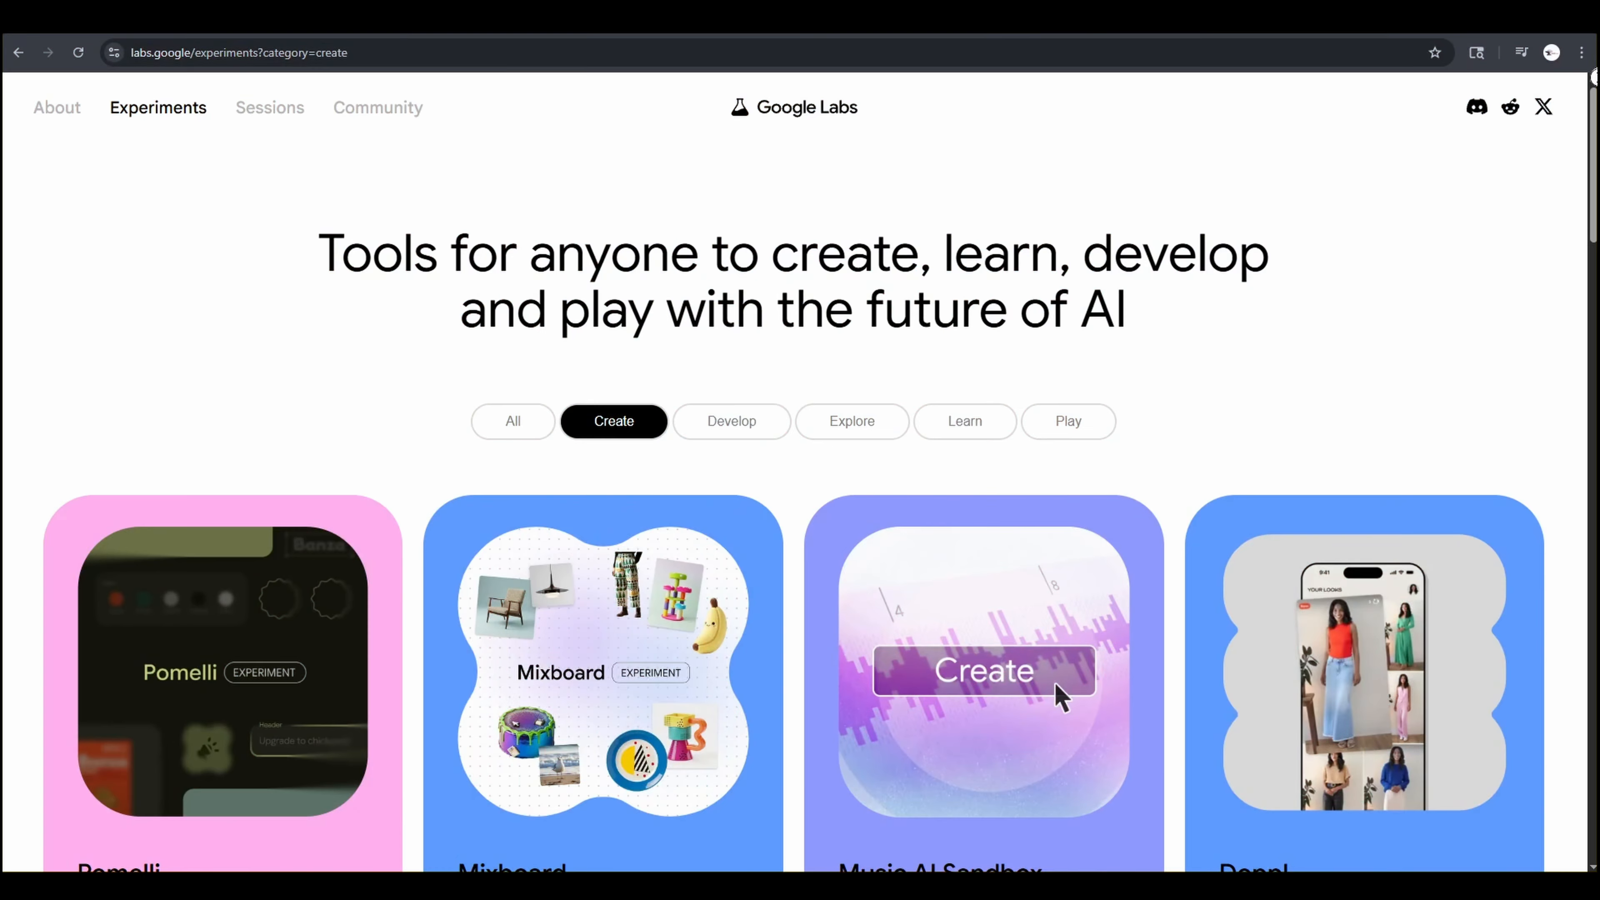
Step: Open Whisk from the Google Labs create experiments, enter the tool and dismiss its welcome dialog
drag(1594, 91, 1594, 250)
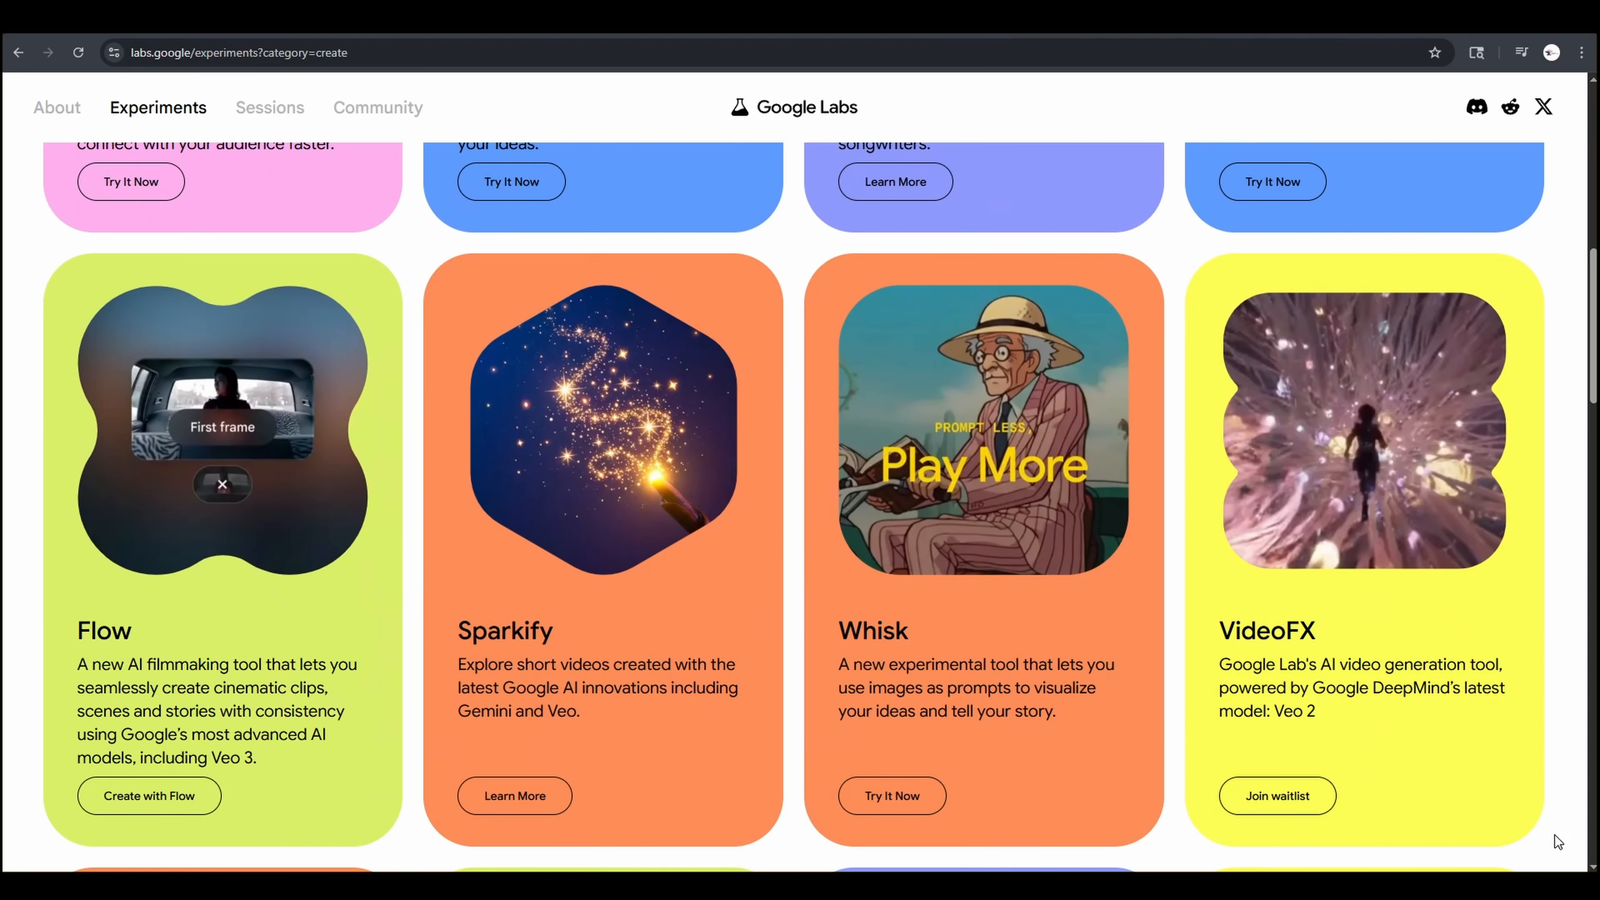
click(912, 794)
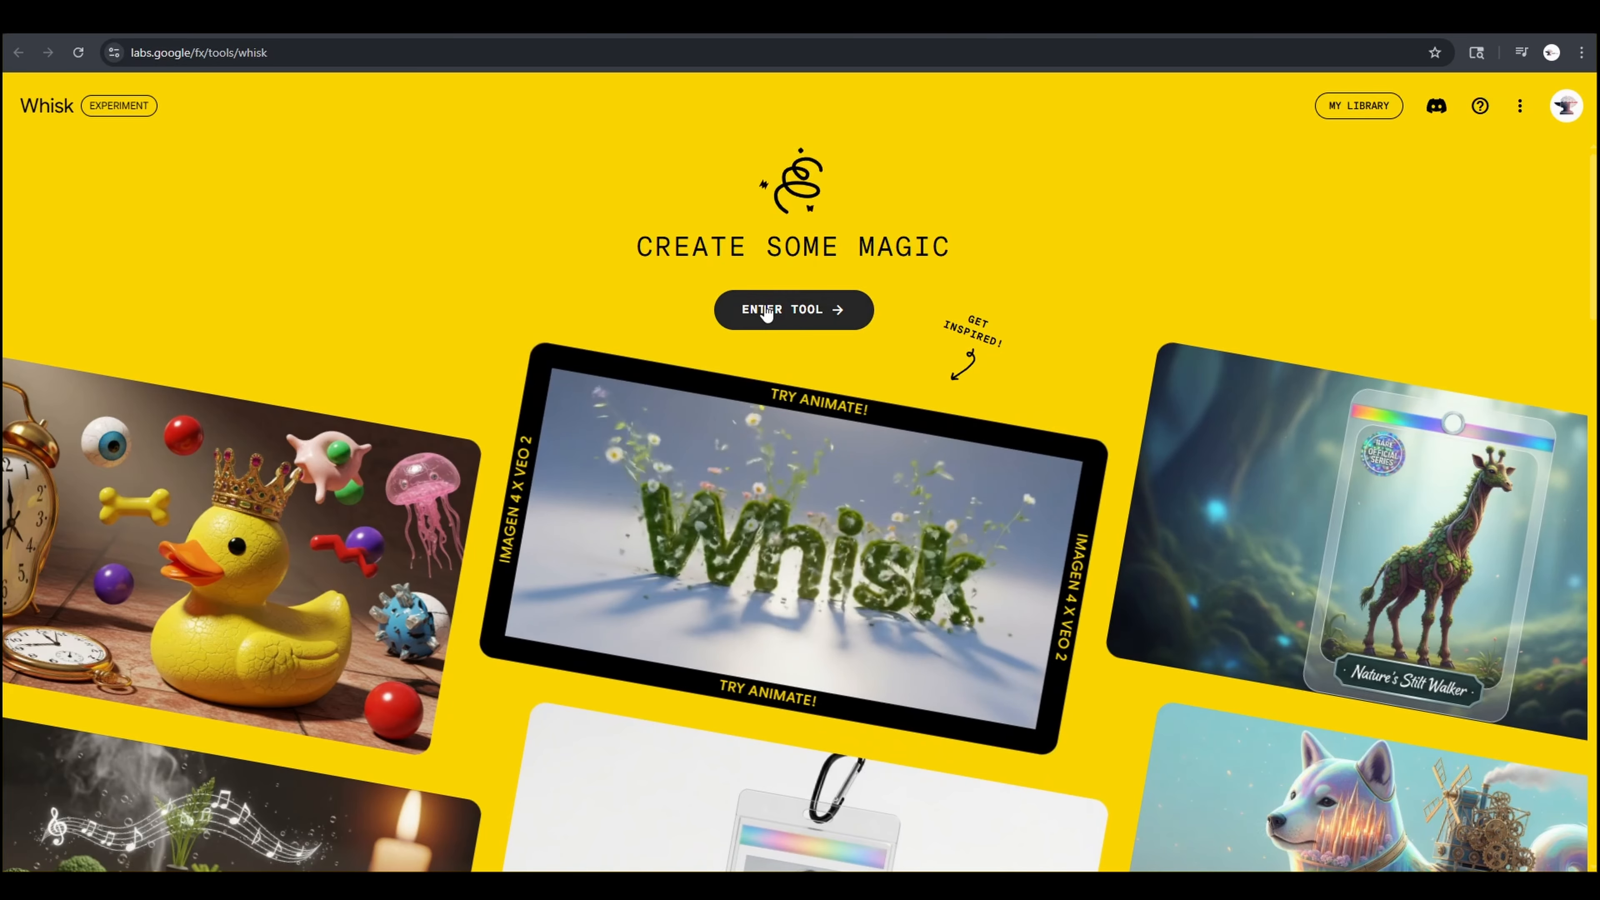
click(766, 312)
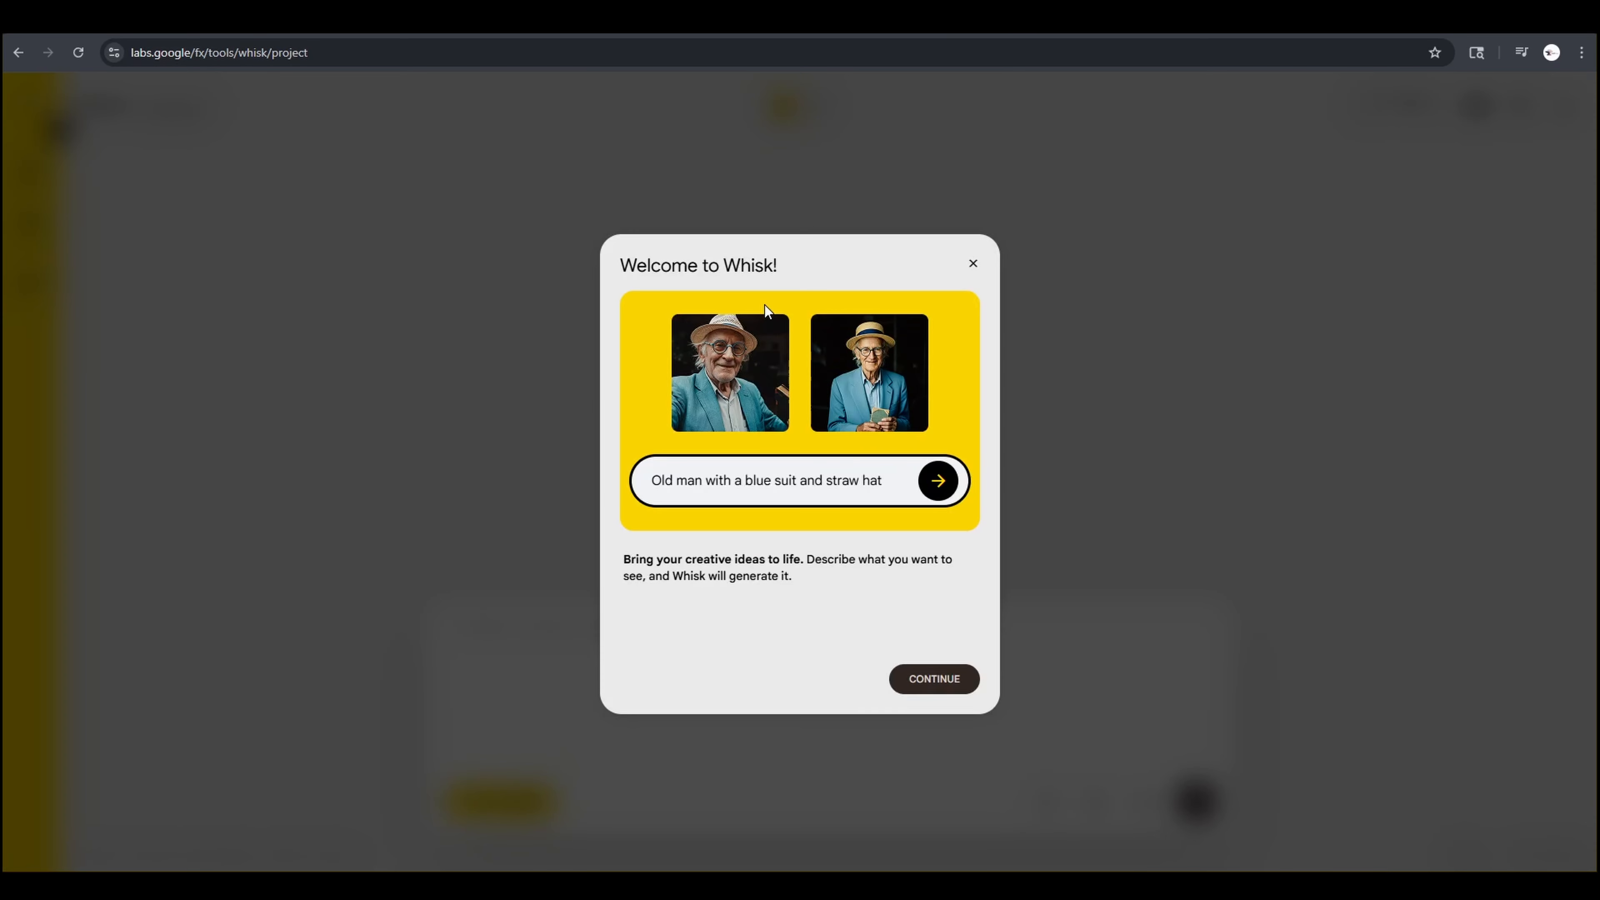
click(916, 683)
click(918, 683)
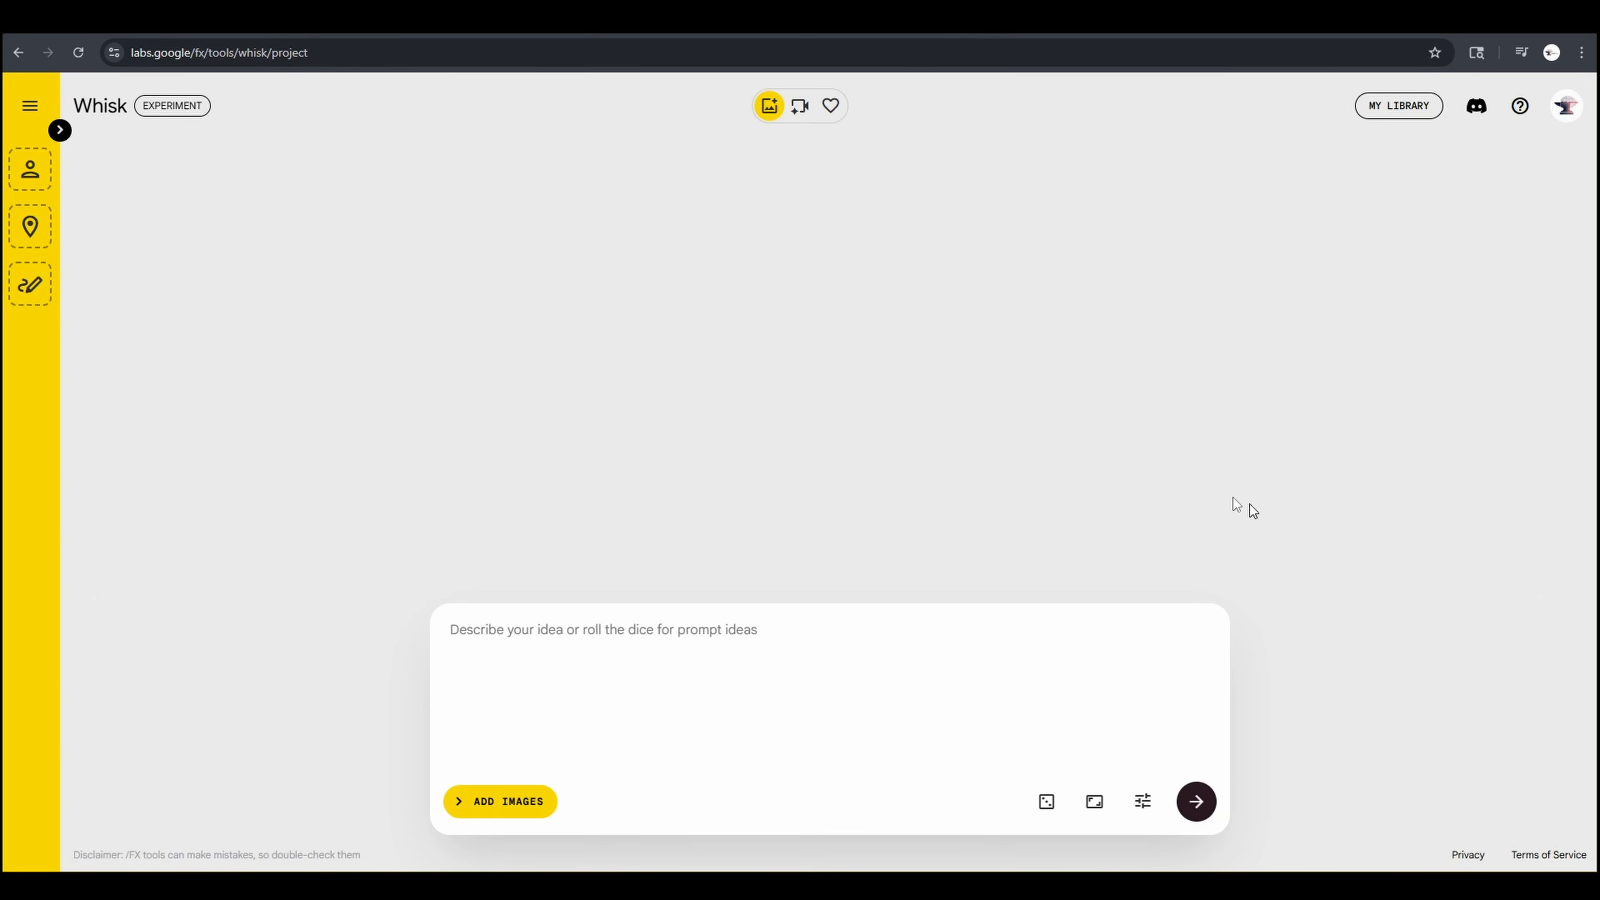
Step: Check the project's video view and return to the image creation view
click(800, 107)
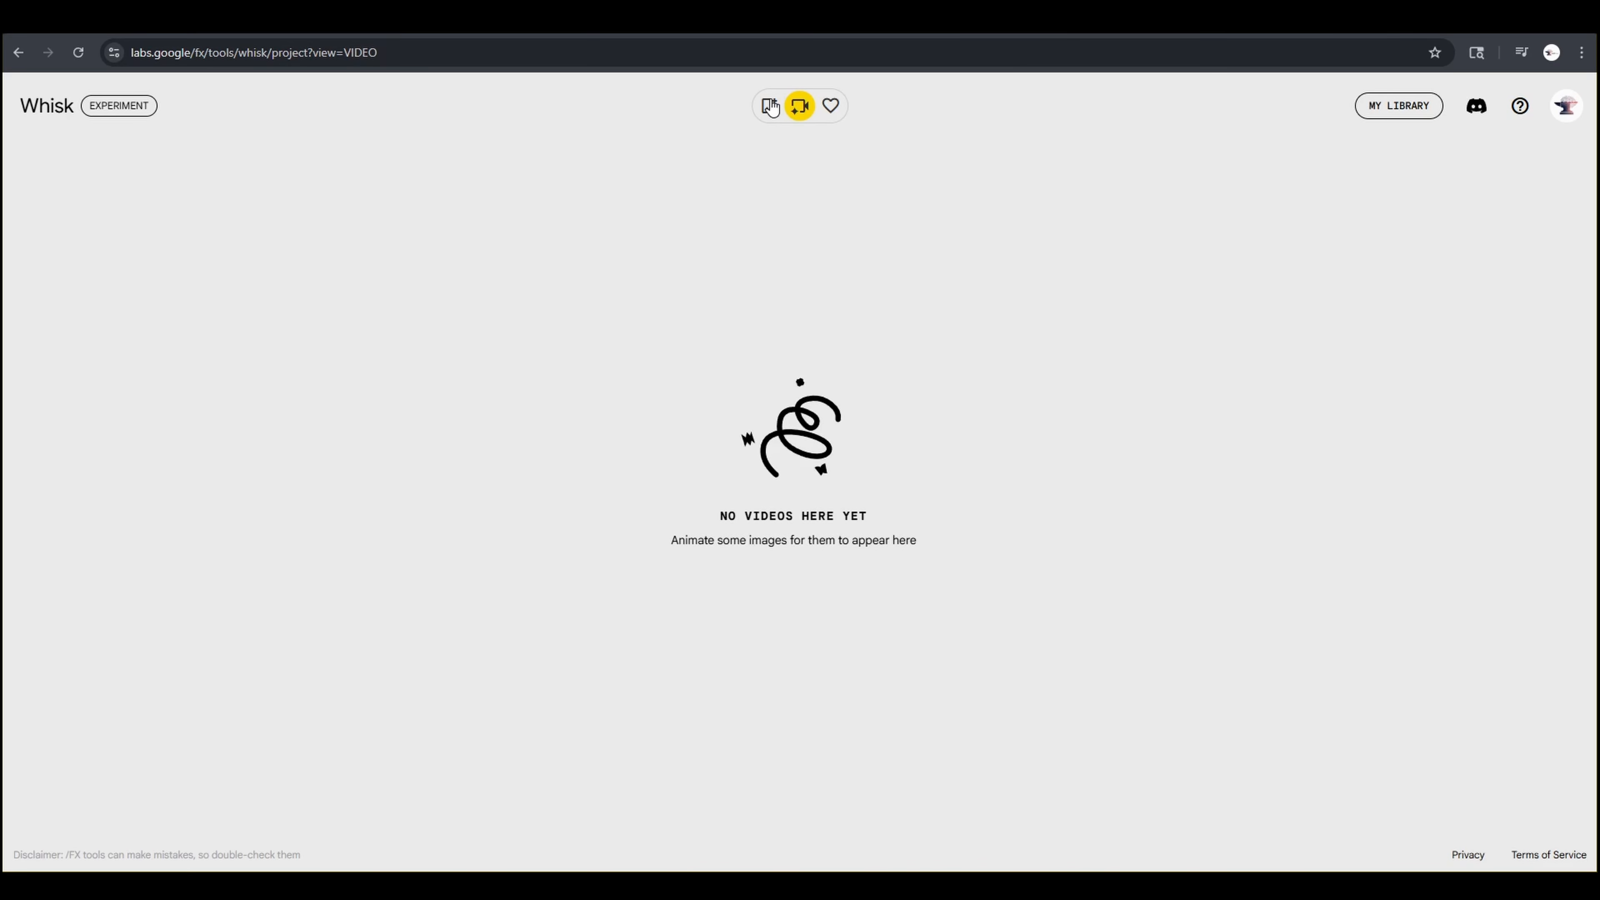
click(769, 109)
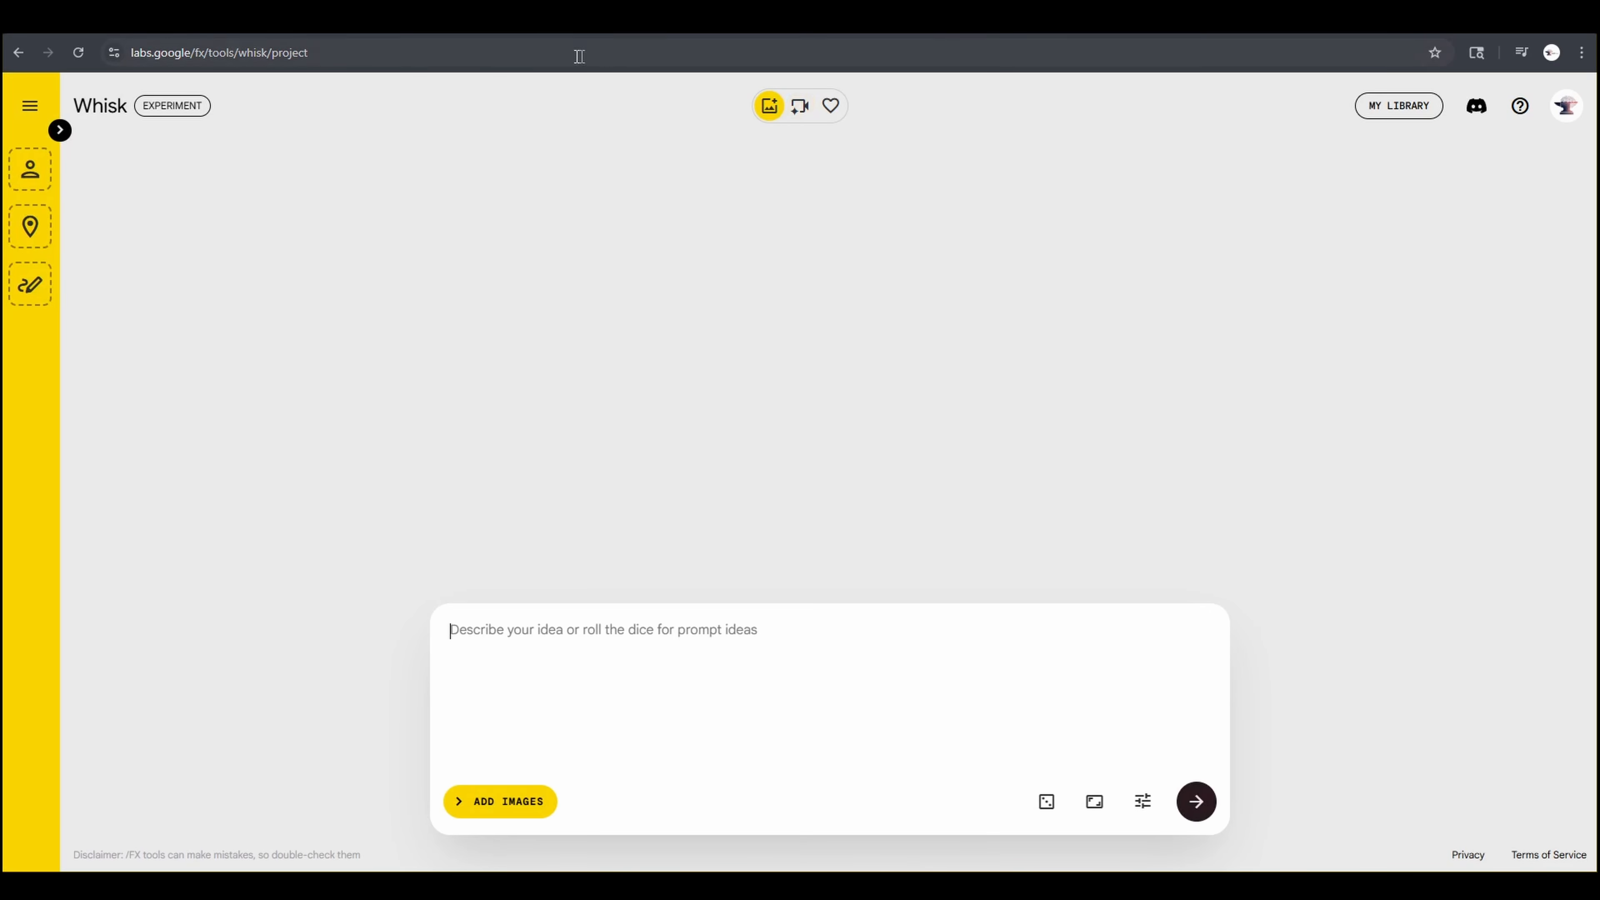
Step: Reveal the reference image slots and generate images from "Street photography of a dog in a cute and fluffy hat, purple and pink tones, quiet french cafe, diffused lighting"
click(60, 132)
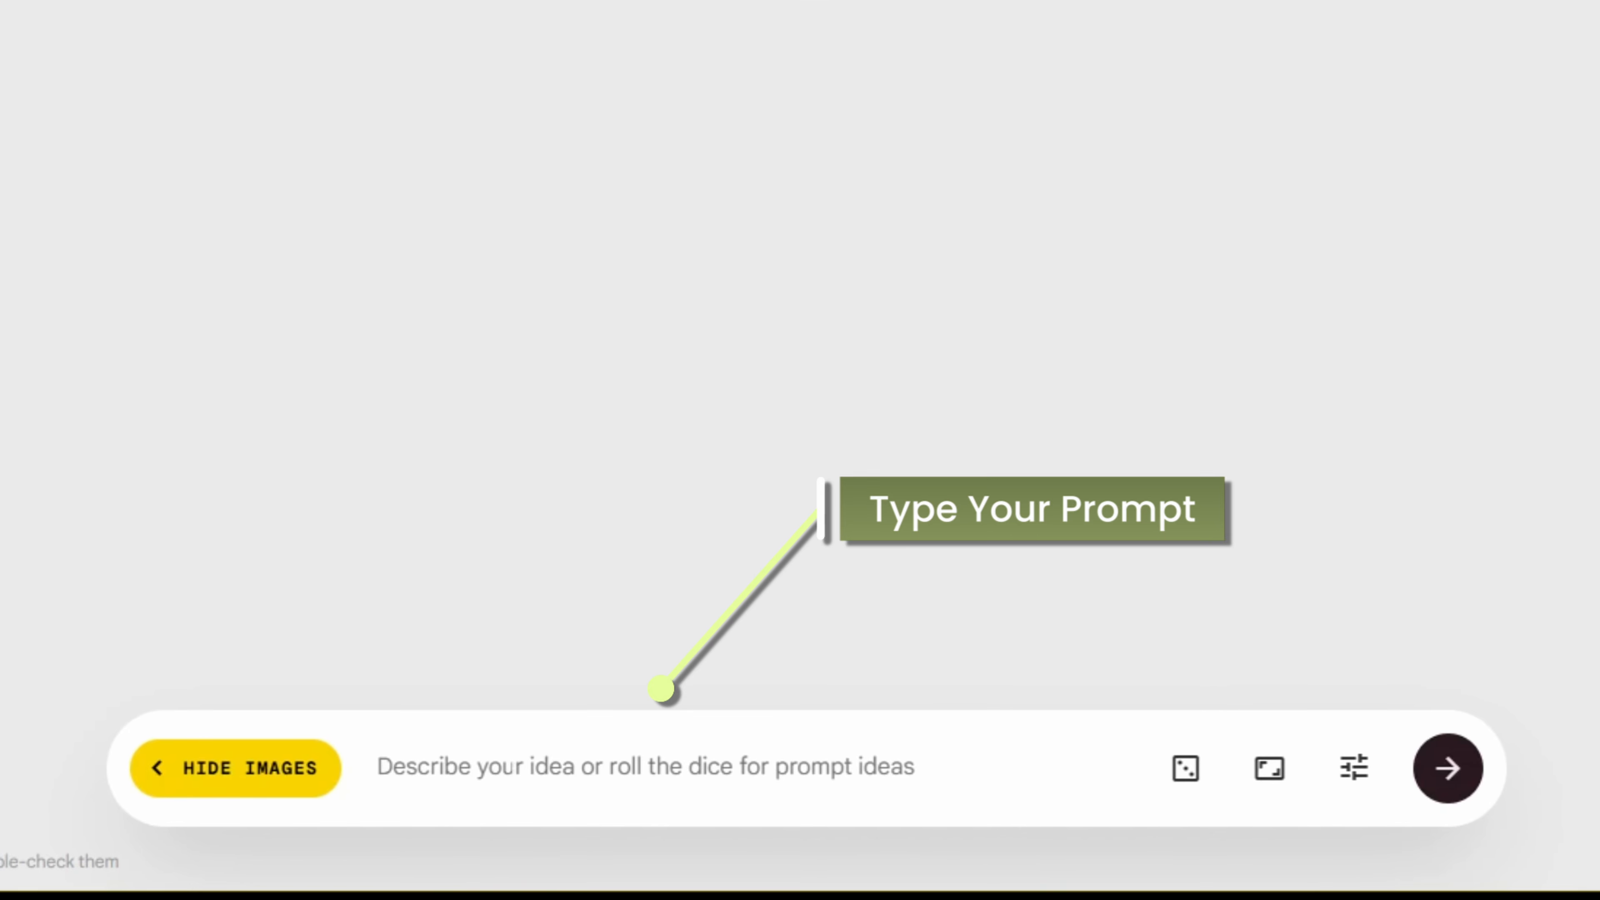
text(Street photography of a dog in a cute and fluffy hat, purple and pink tones, quiet french cafe, diffused lighting)
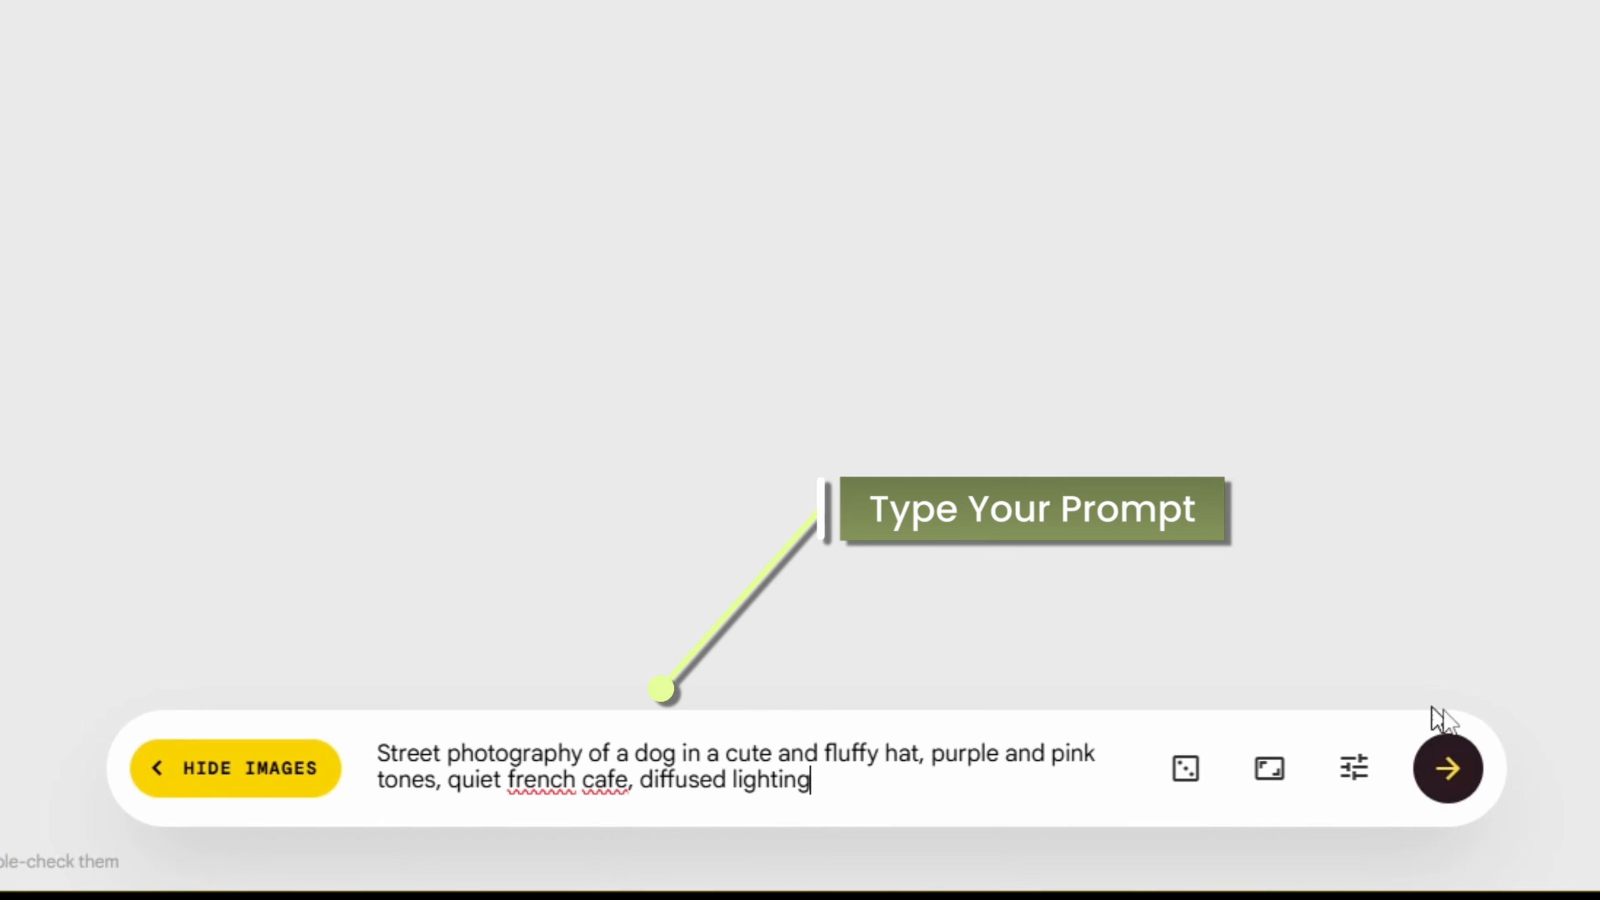
click(1462, 788)
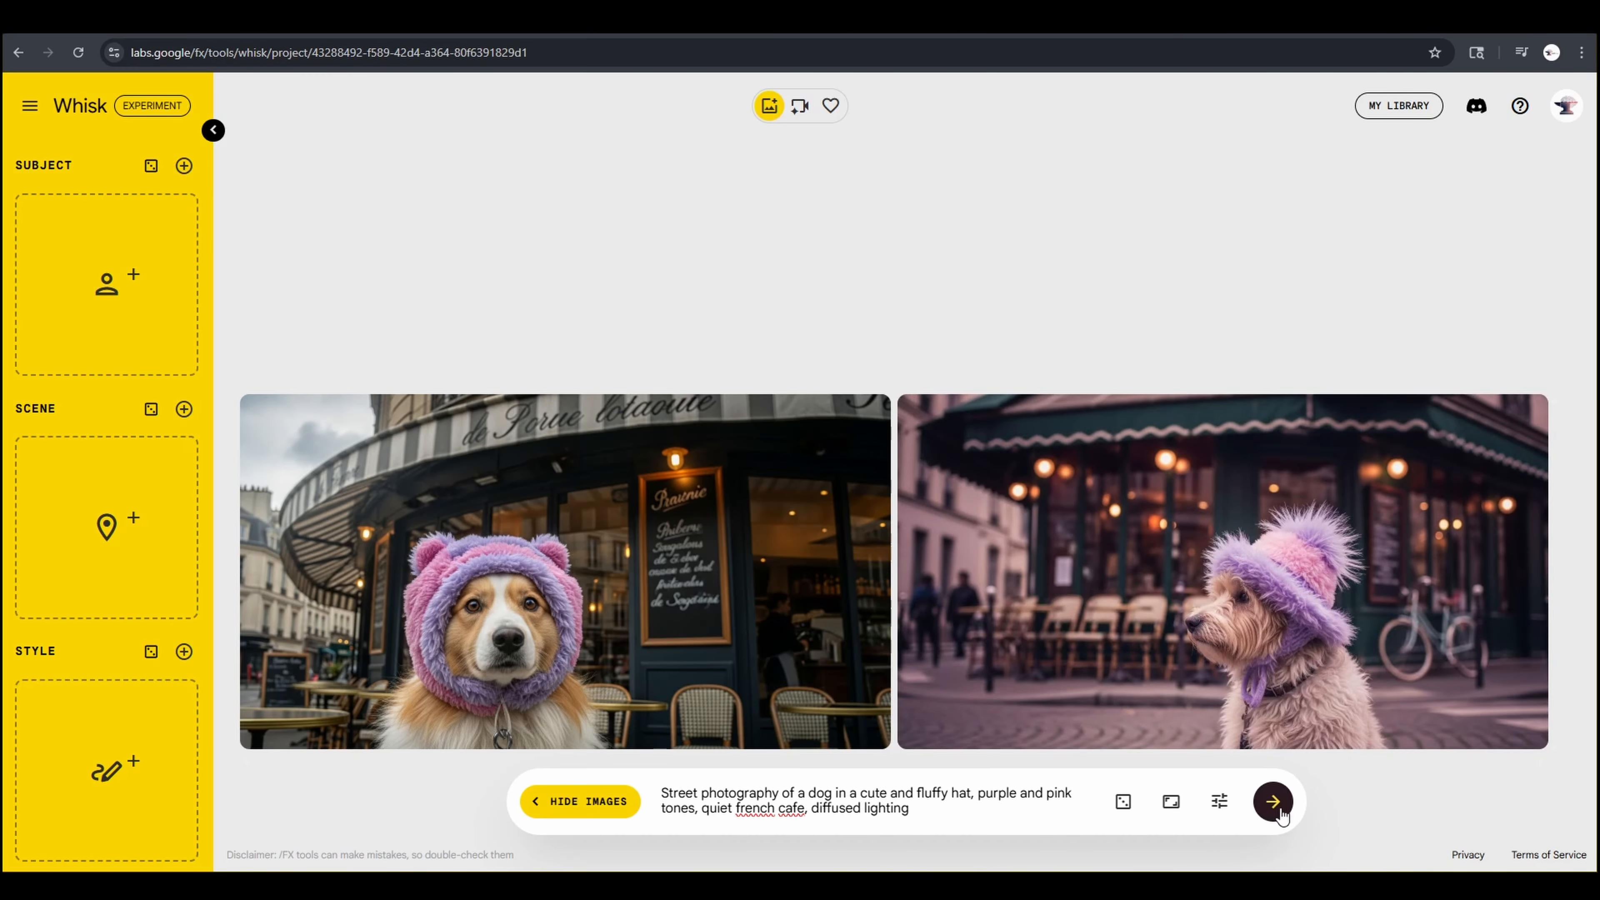
Step: Open the personal library to view the saved creations
mouse_move(820, 425)
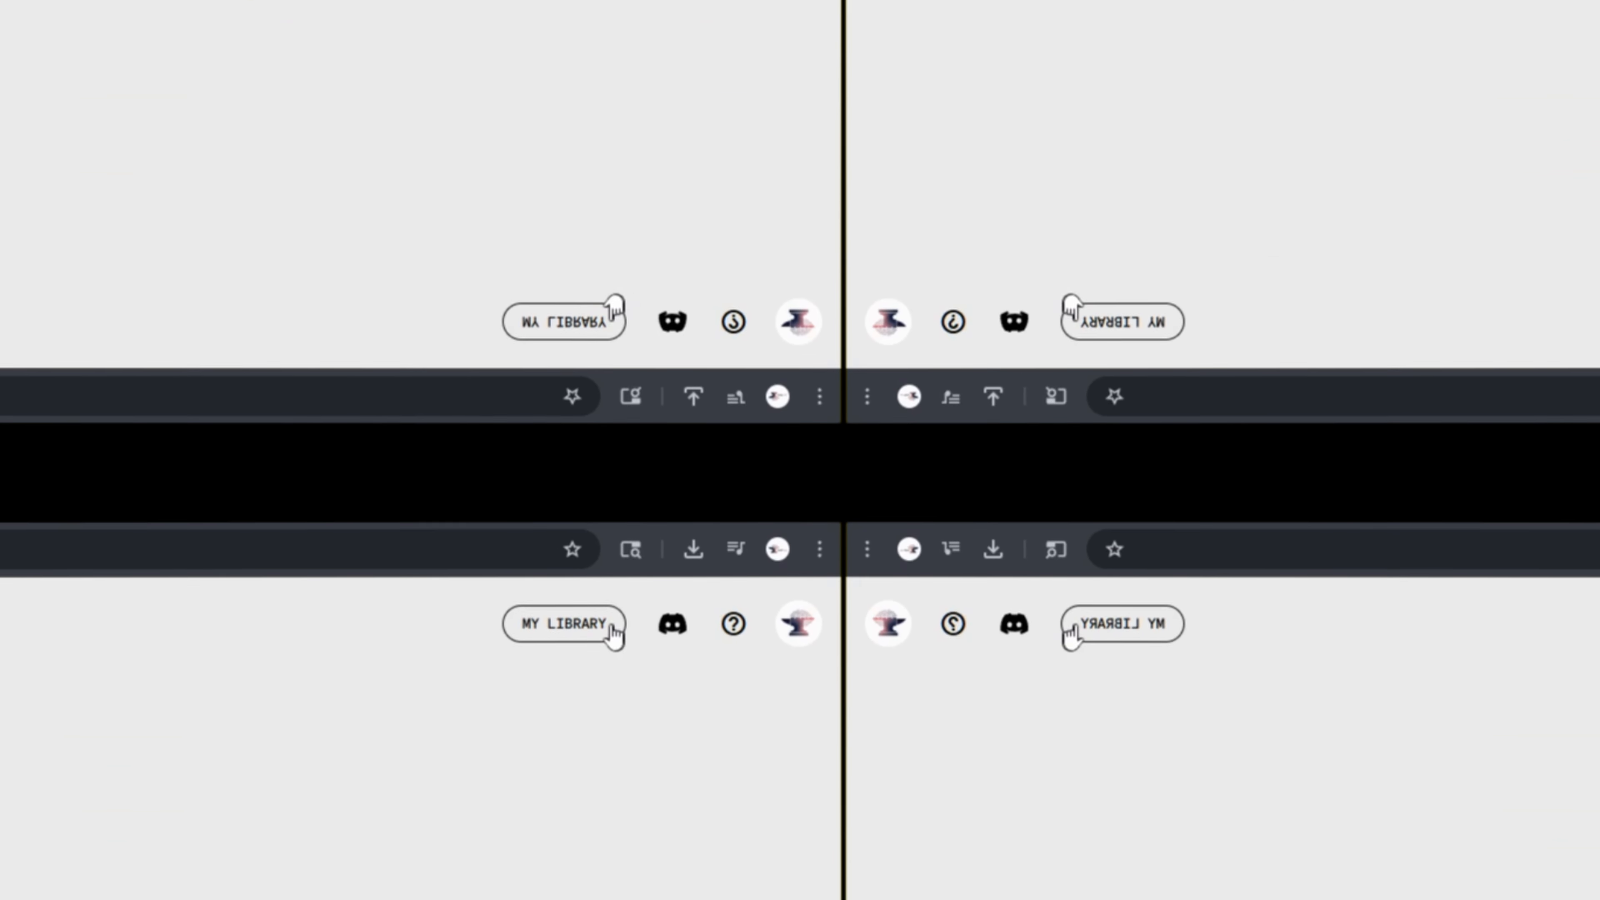
click(558, 626)
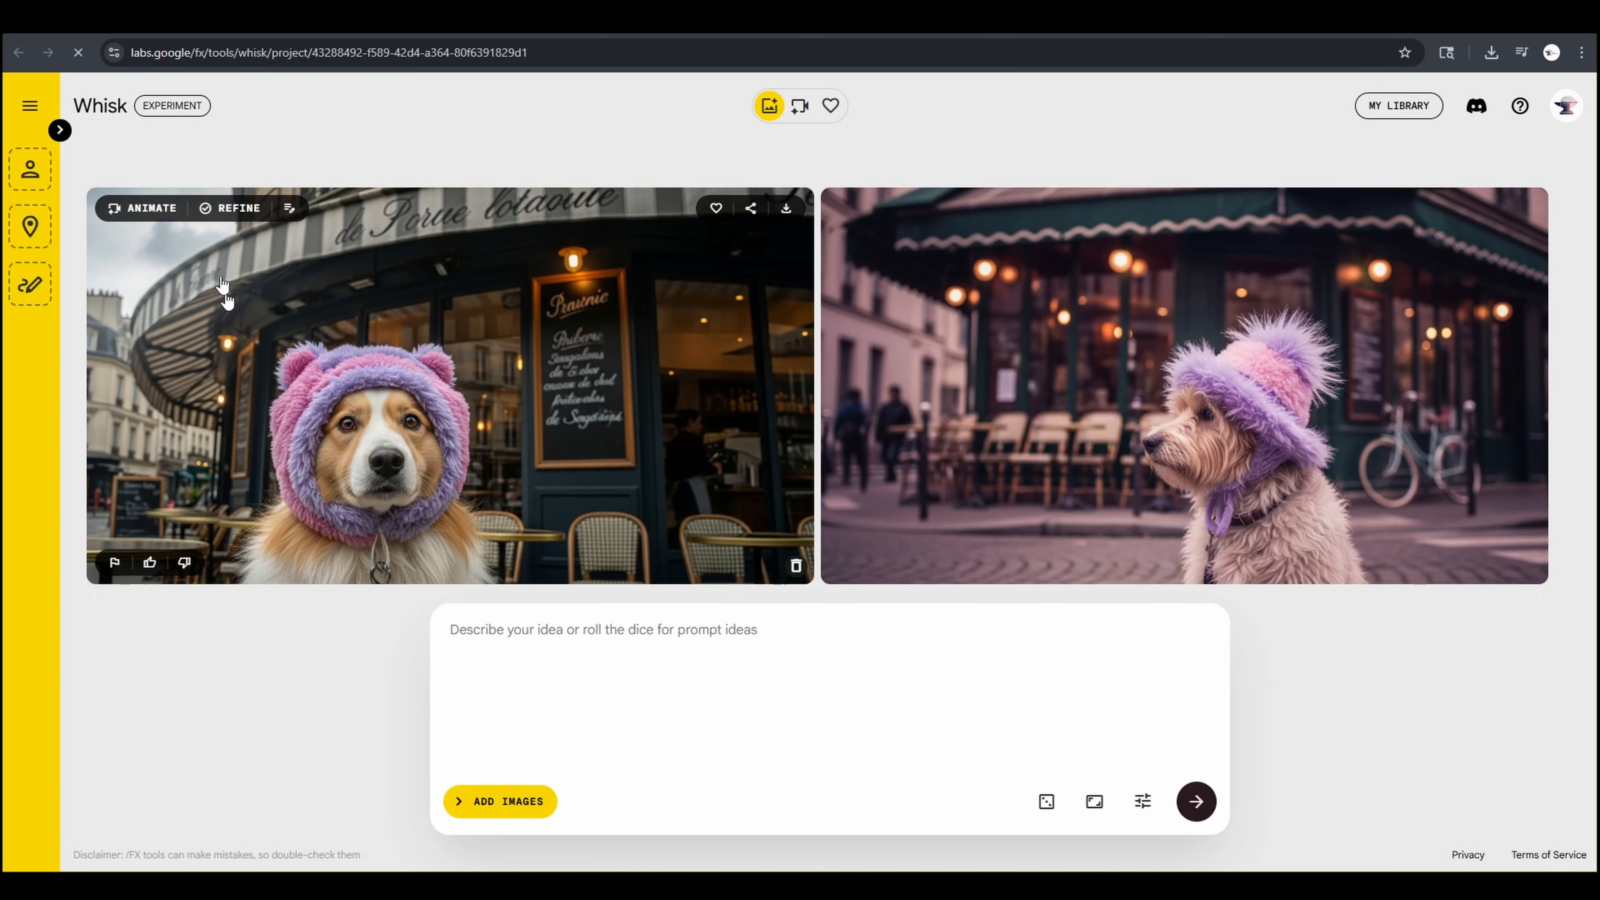
Step: Expand the subject, scene and style references and generate a subject image from the text "An astrounat walking"
click(60, 131)
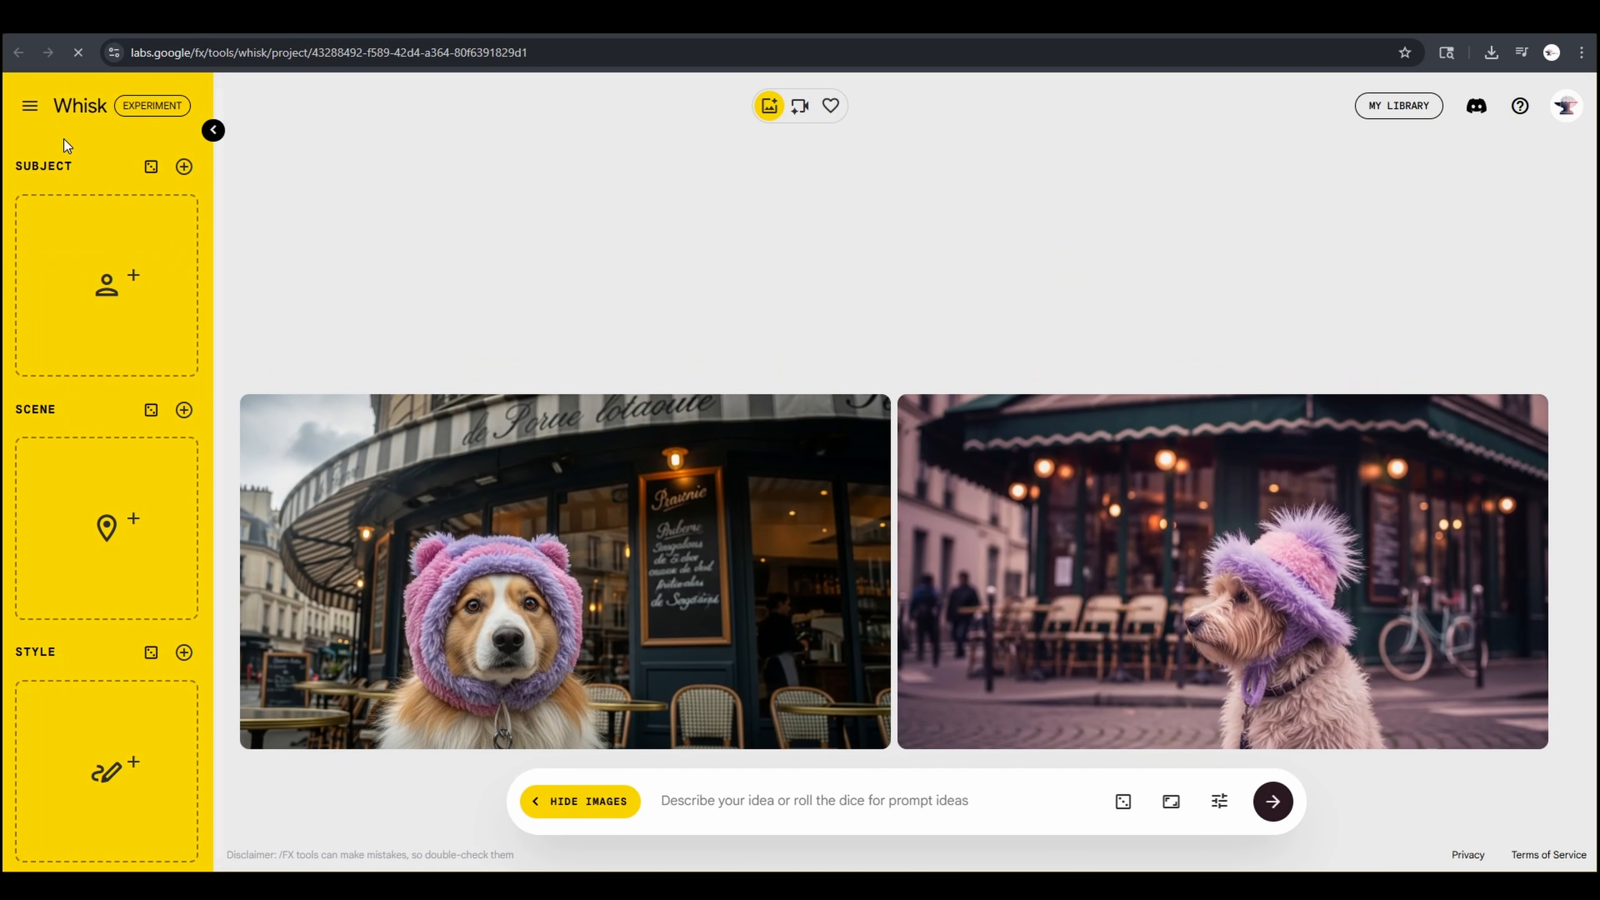
mouse_move(111, 214)
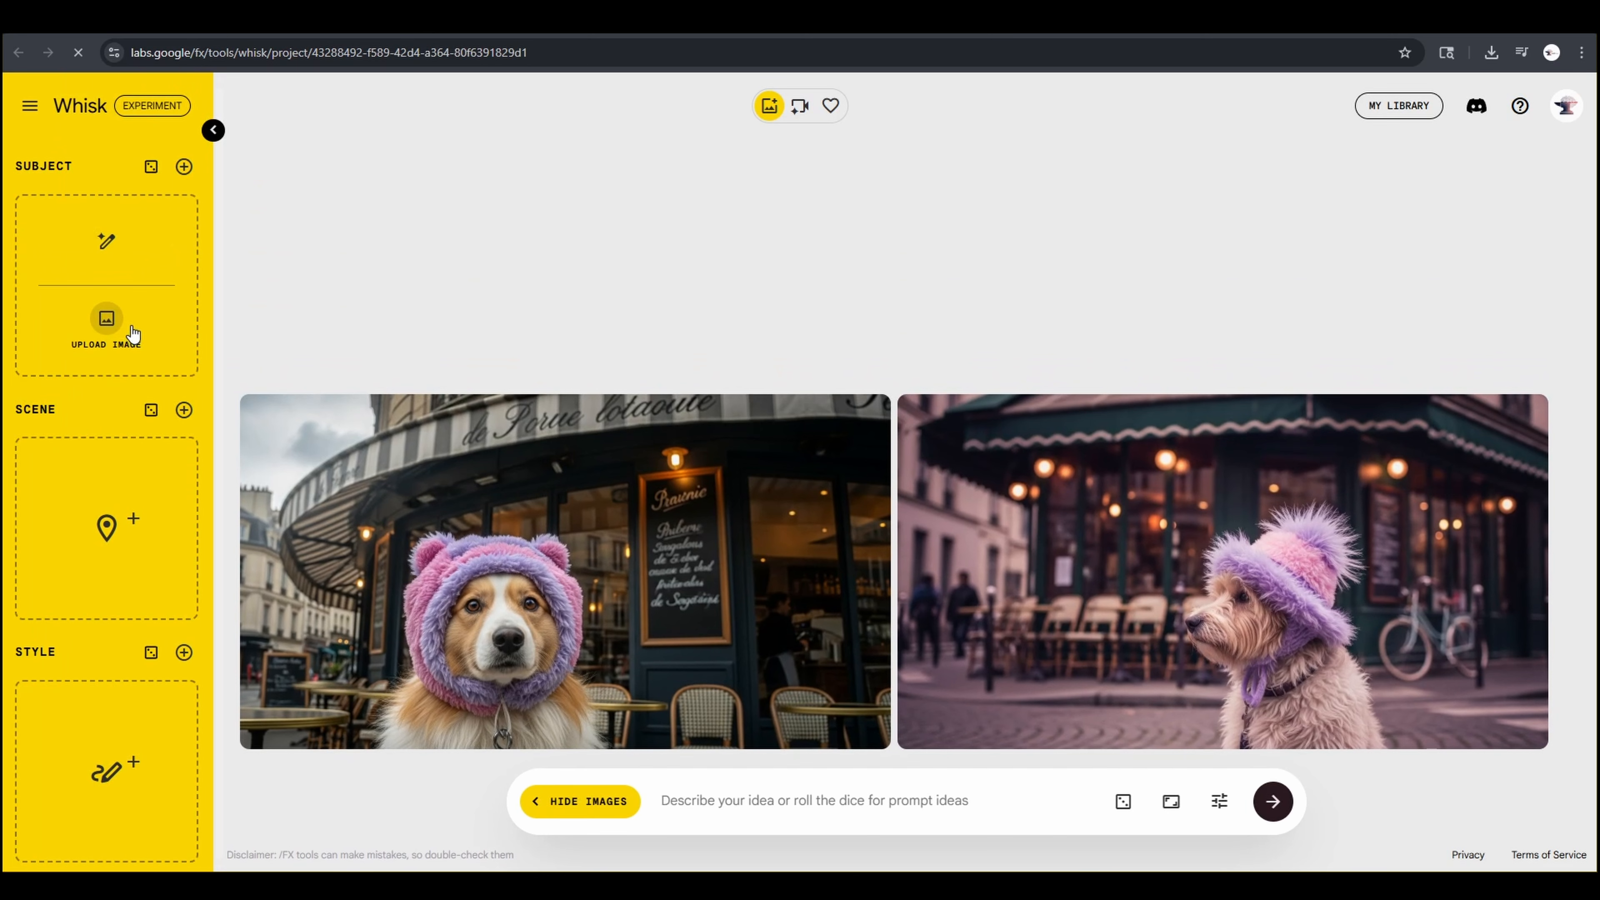
mouse_move(115, 480)
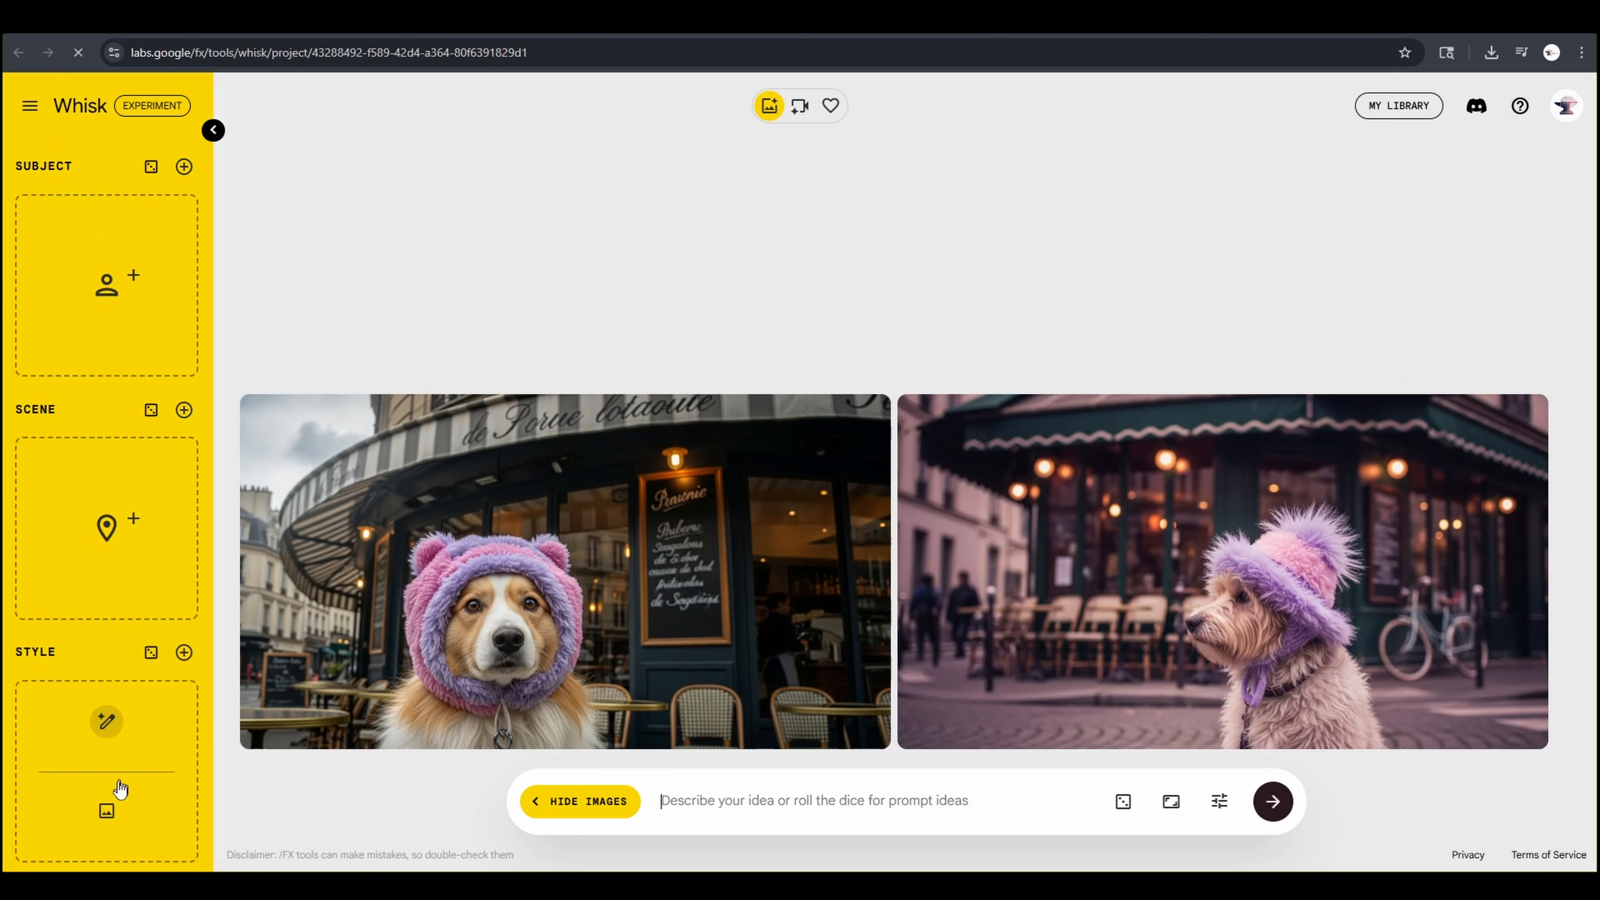
mouse_move(198, 224)
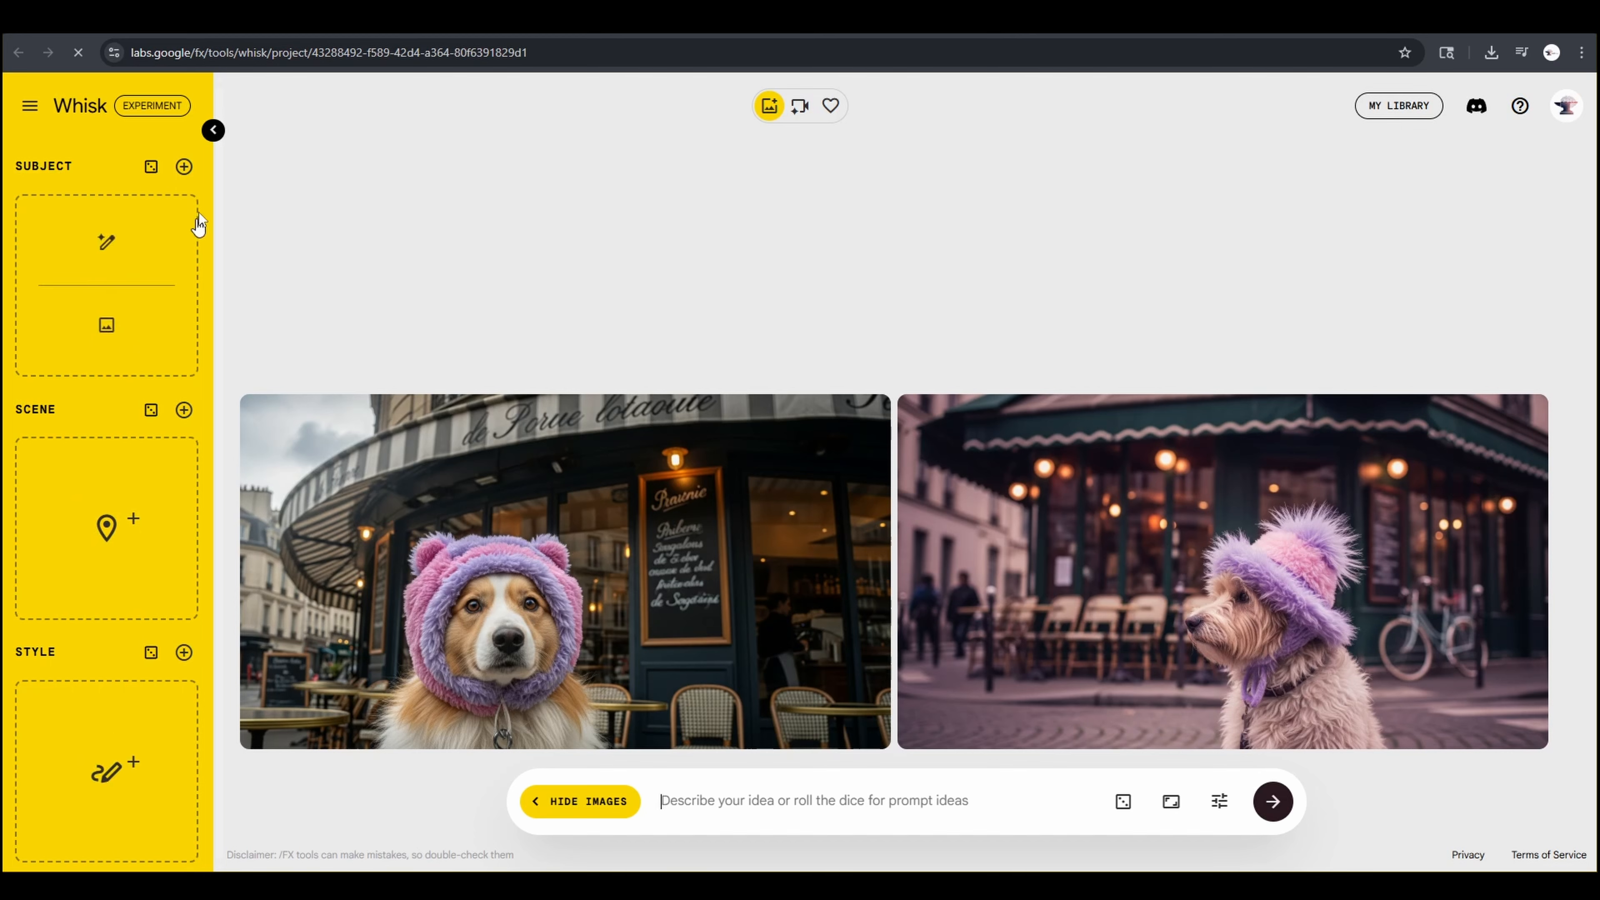
click(184, 166)
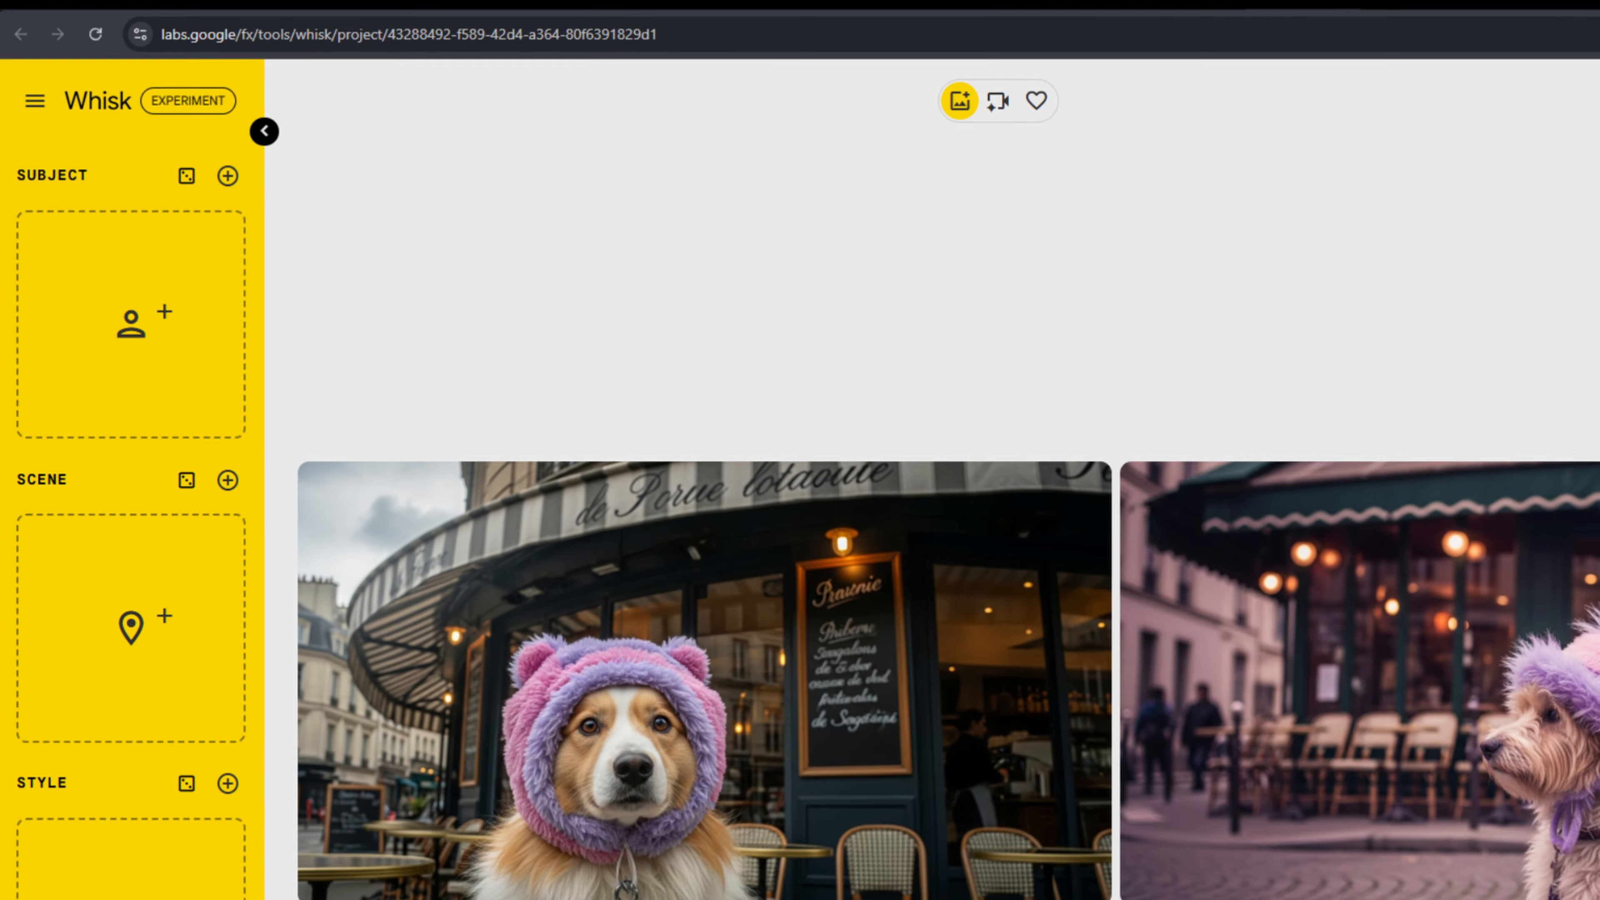
click(137, 267)
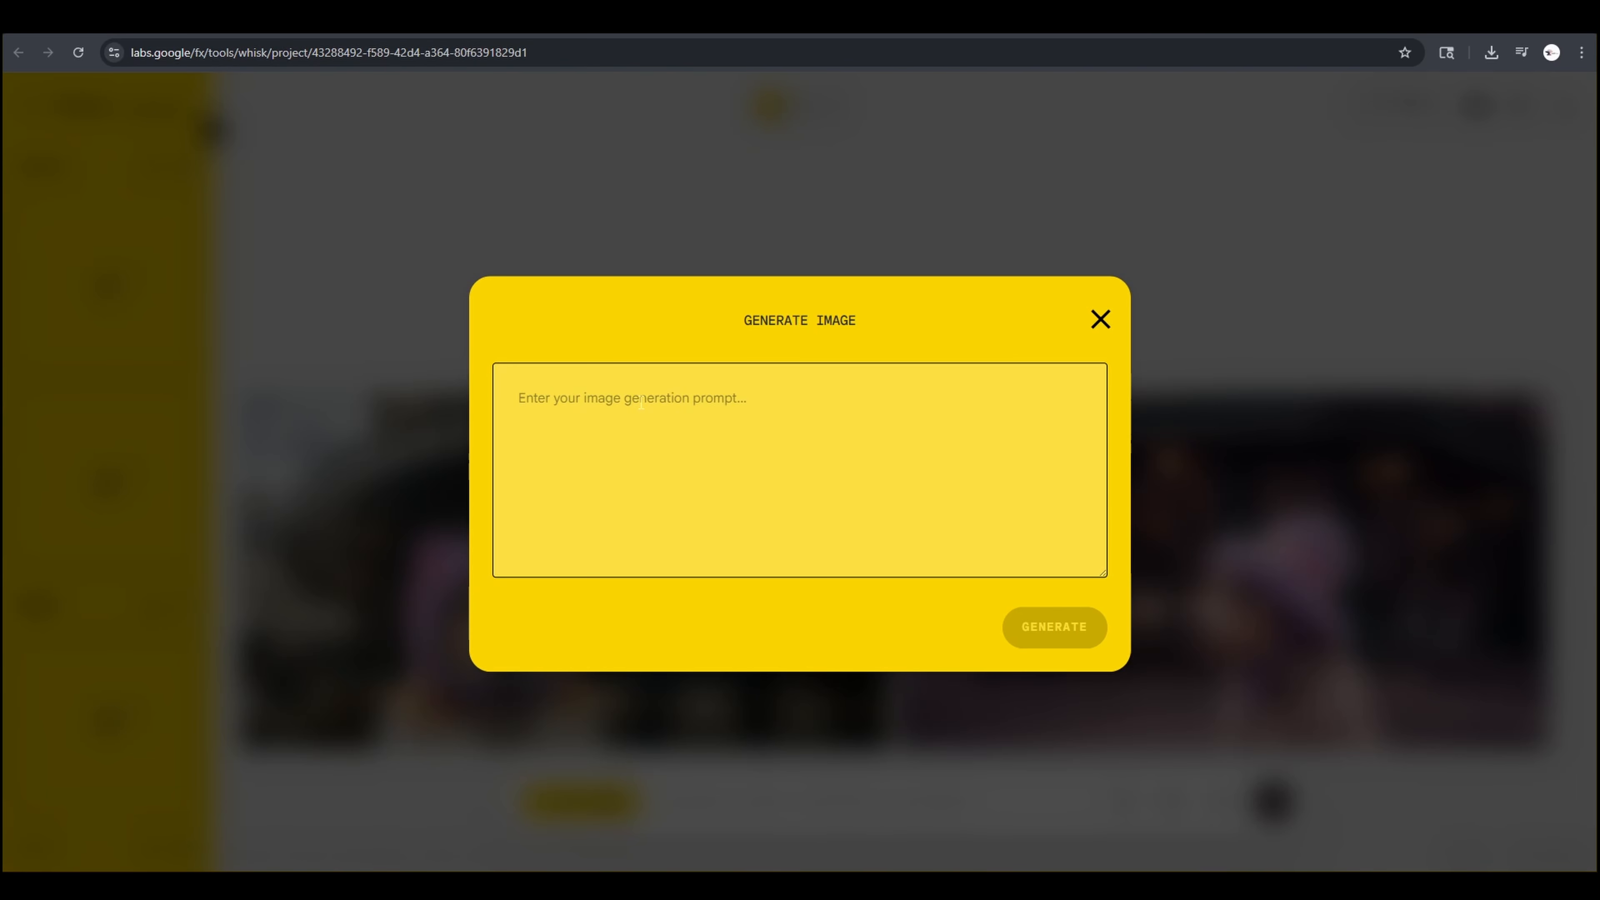
text(An astrounat walking)
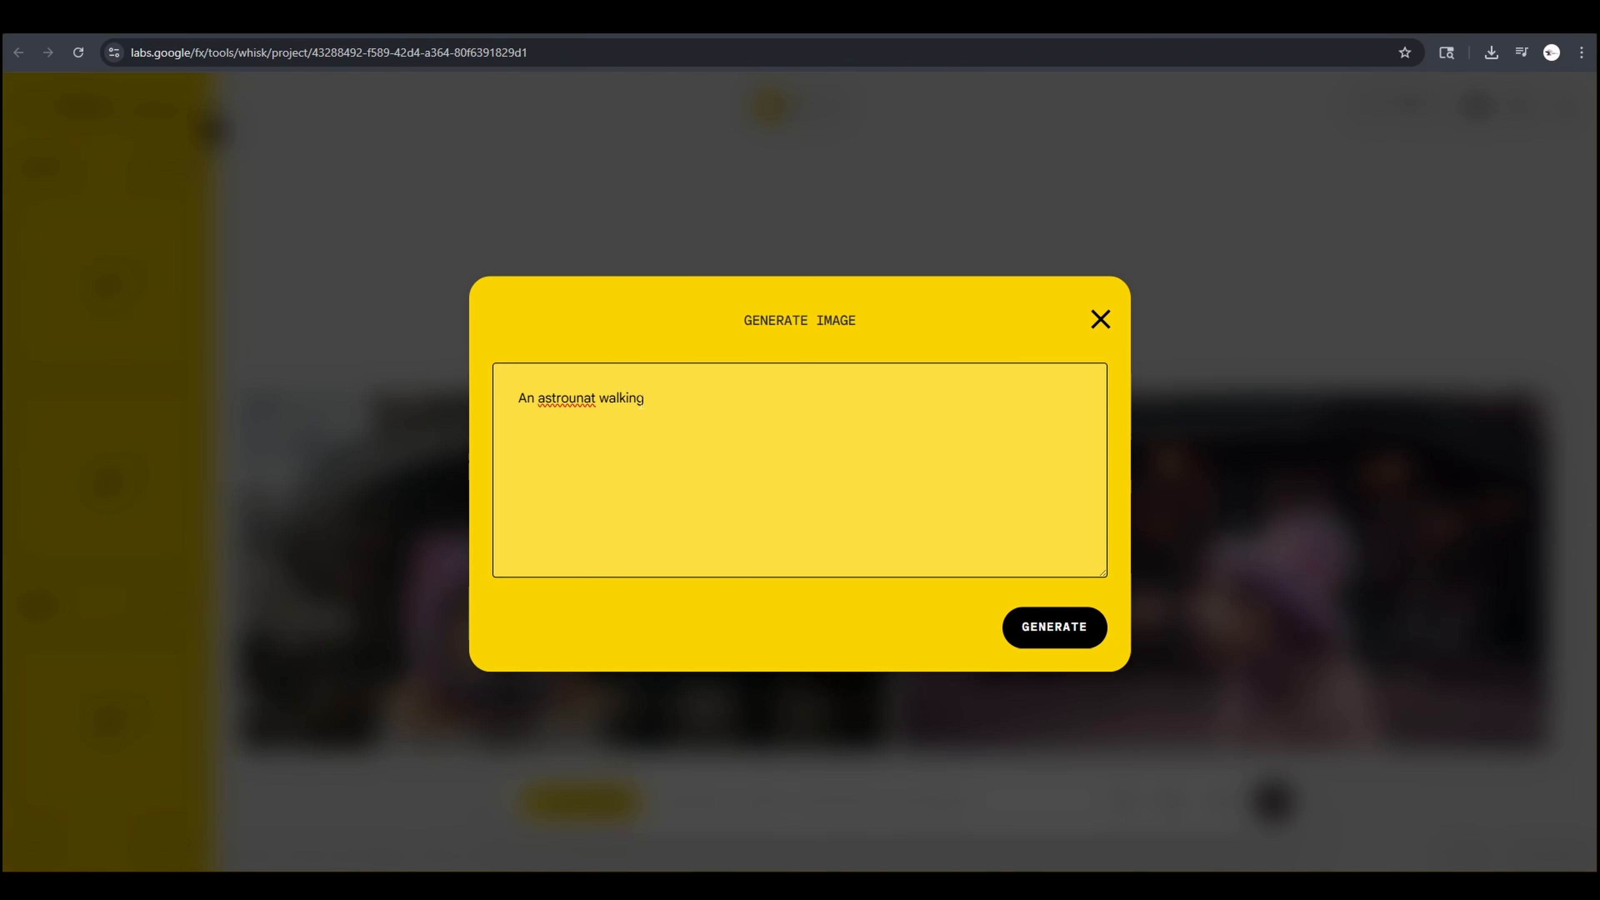
click(1053, 627)
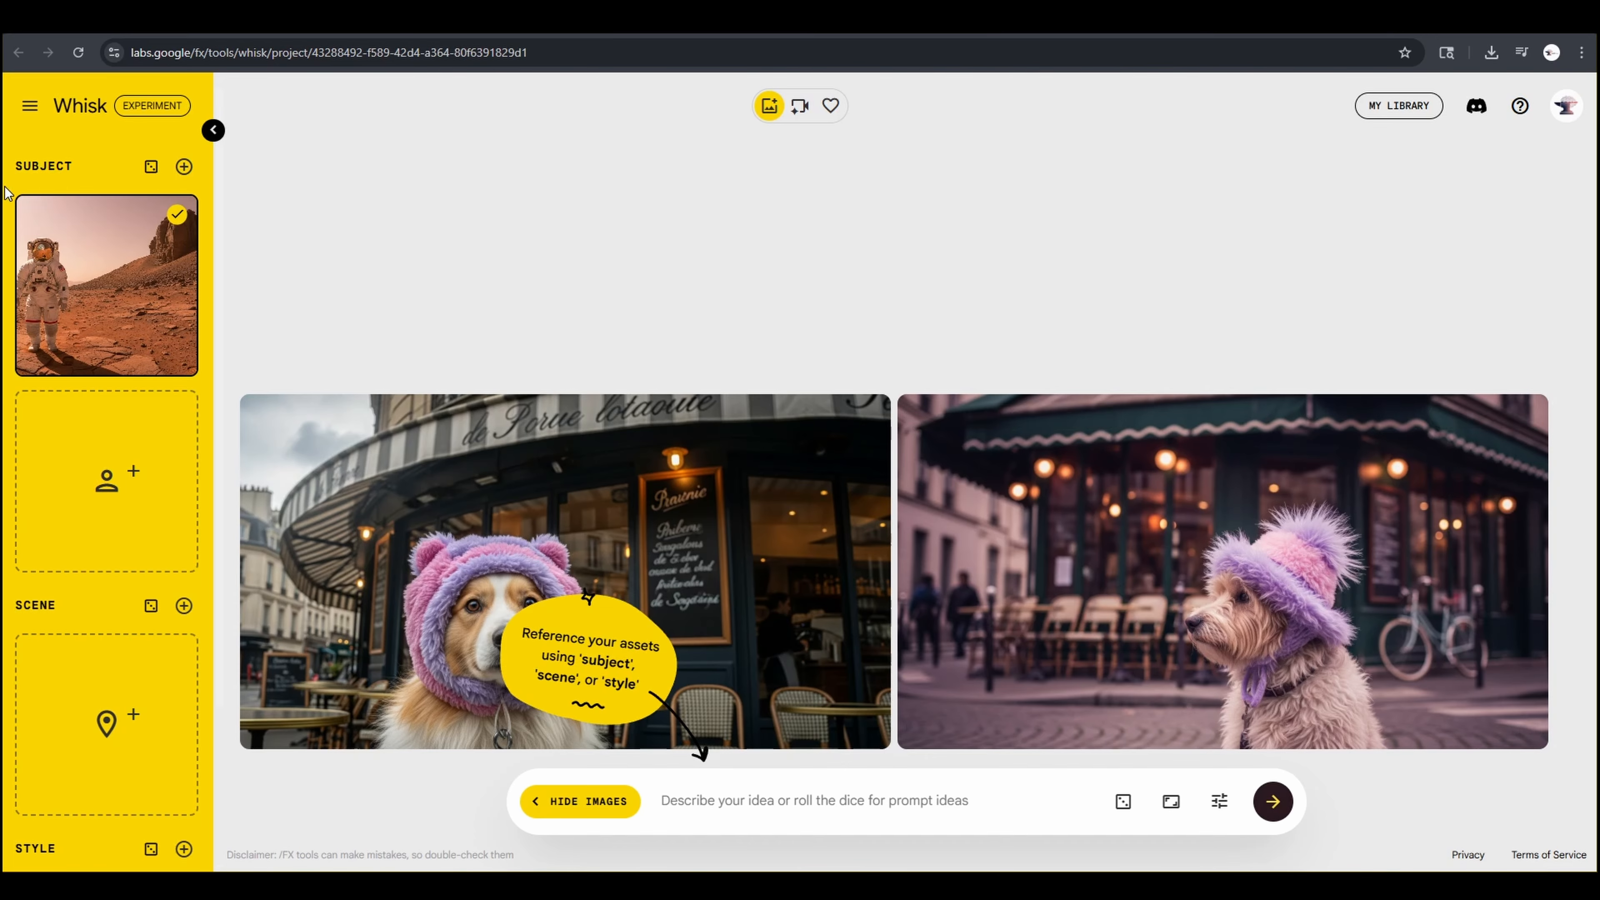
Step: Examine the astronaut subject's enlarged image, history and text details, and close the editor
click(36, 355)
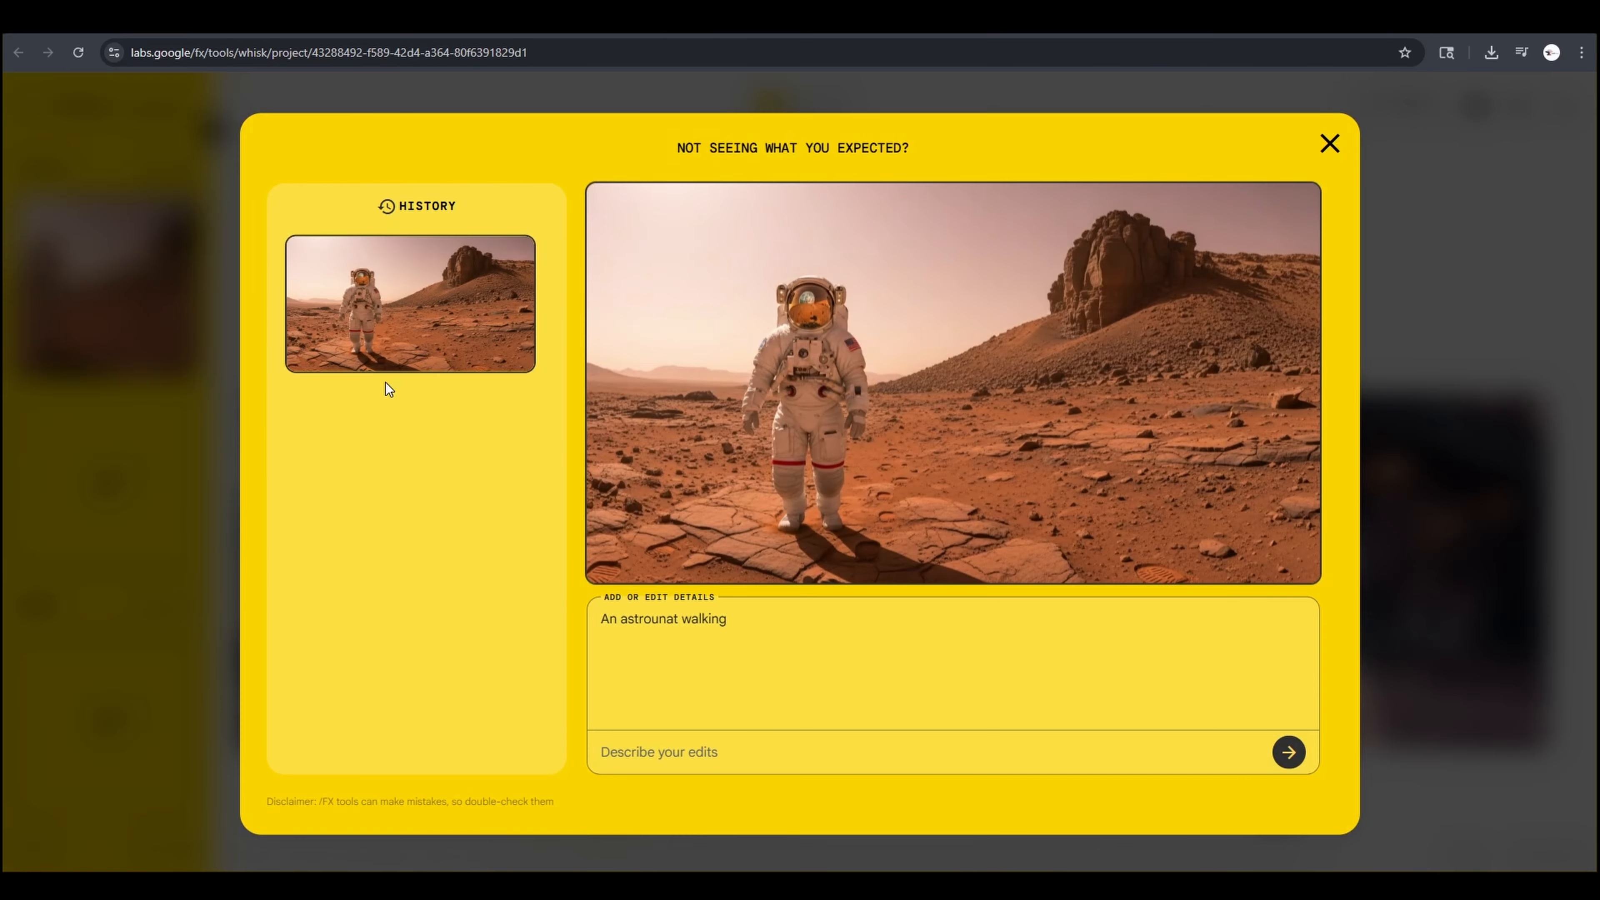
click(1329, 144)
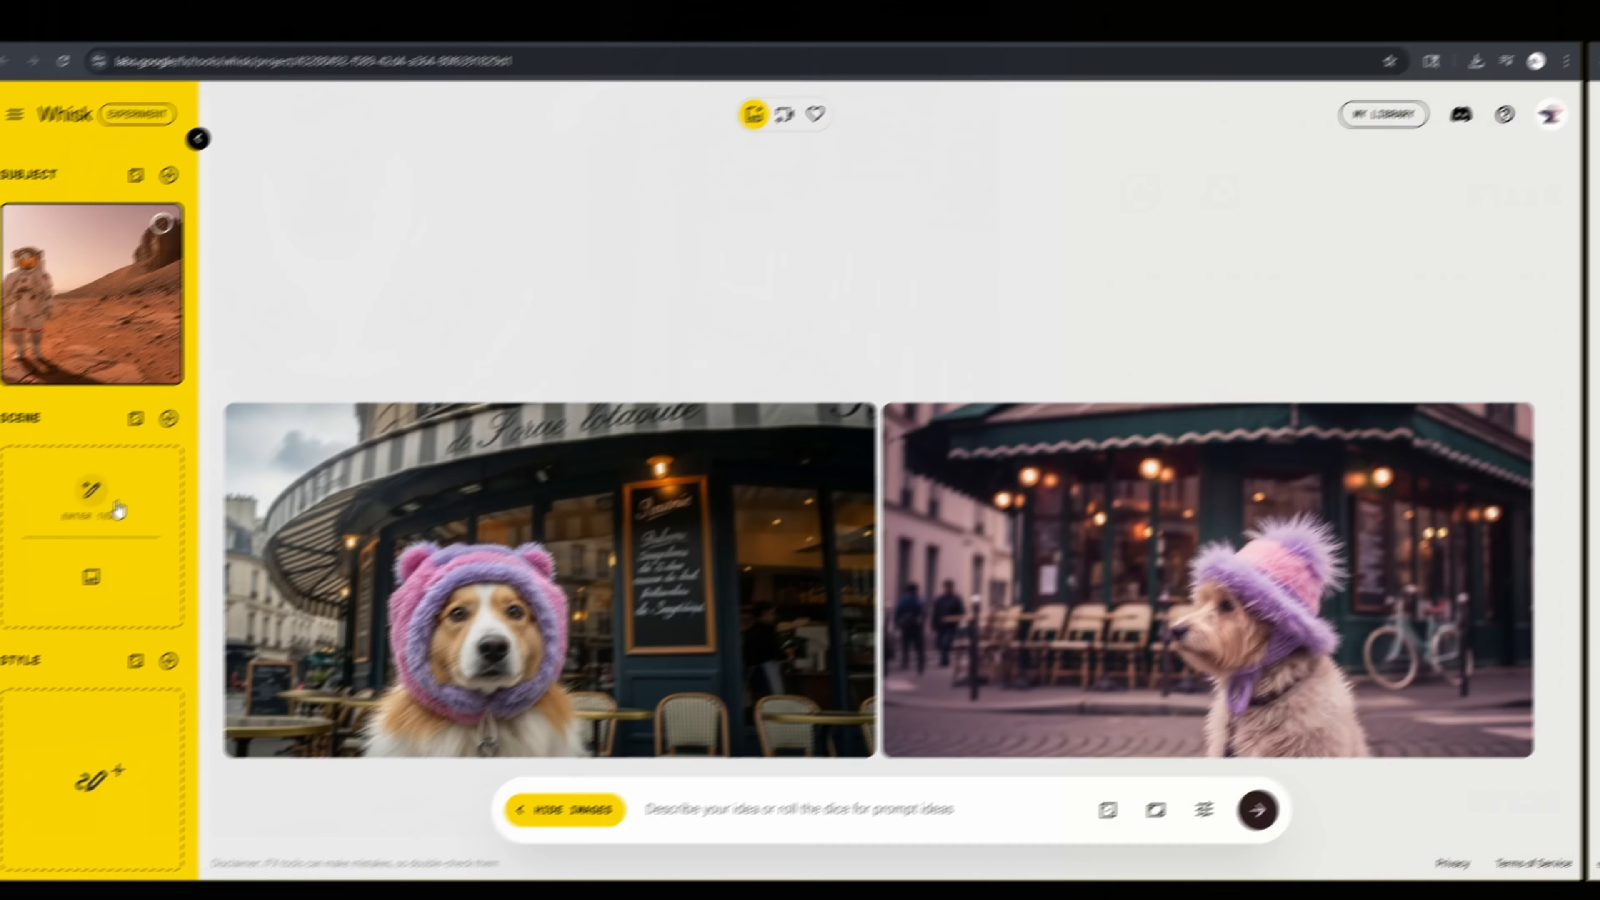
Step: Generate a scene reference image from the text "the surface of Mars under a red sky"
click(119, 493)
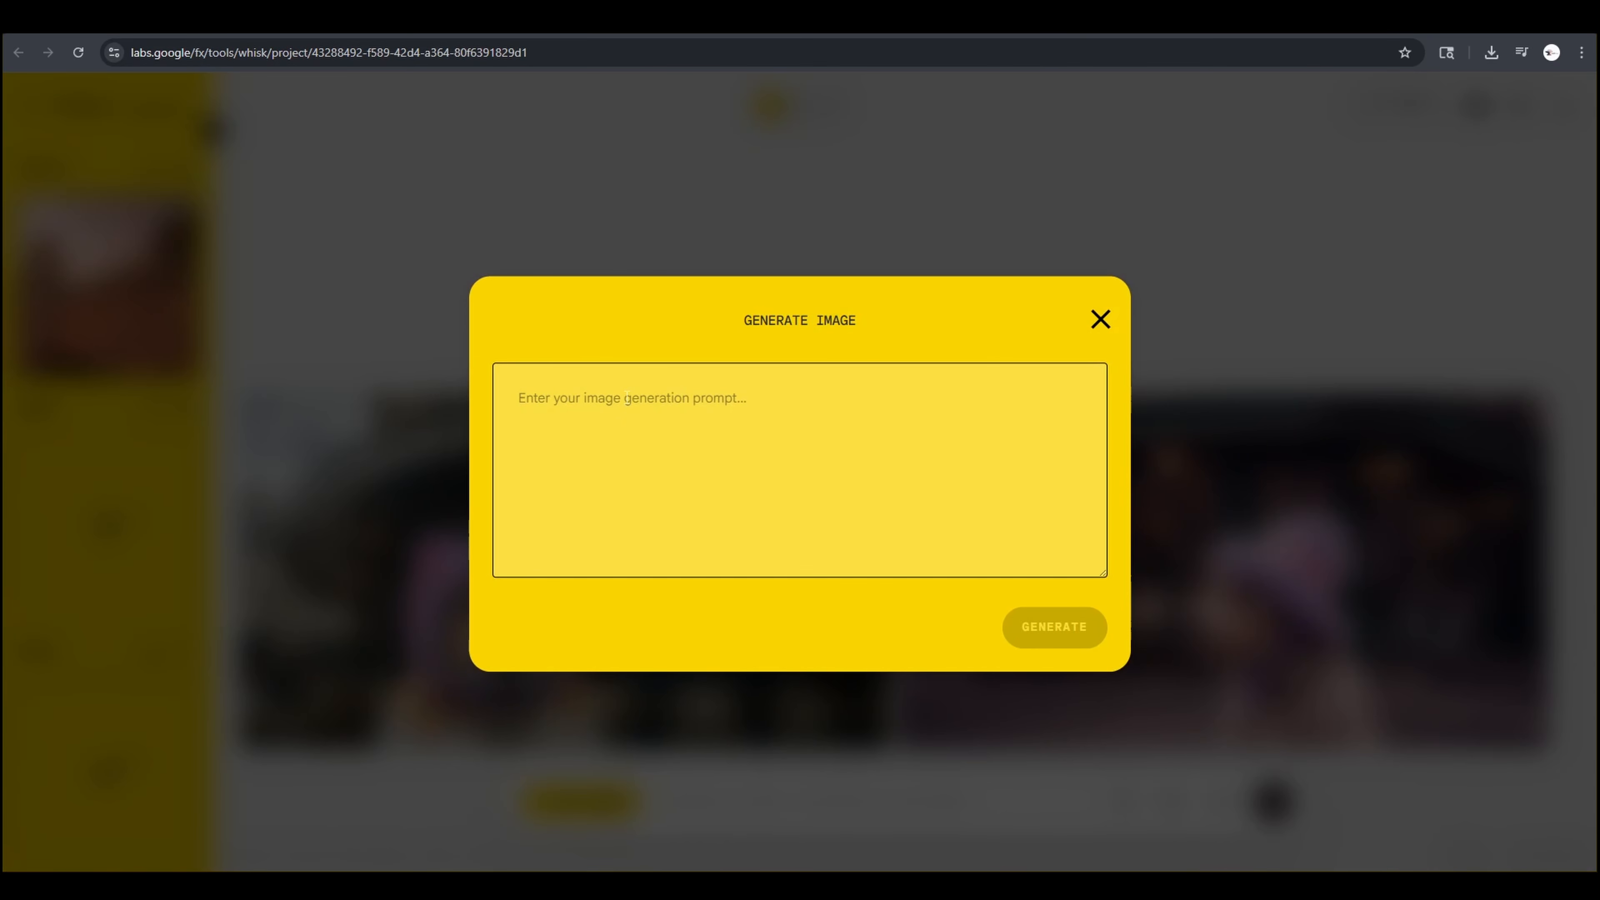
text(the surface of Mars under a red sky)
click(1024, 634)
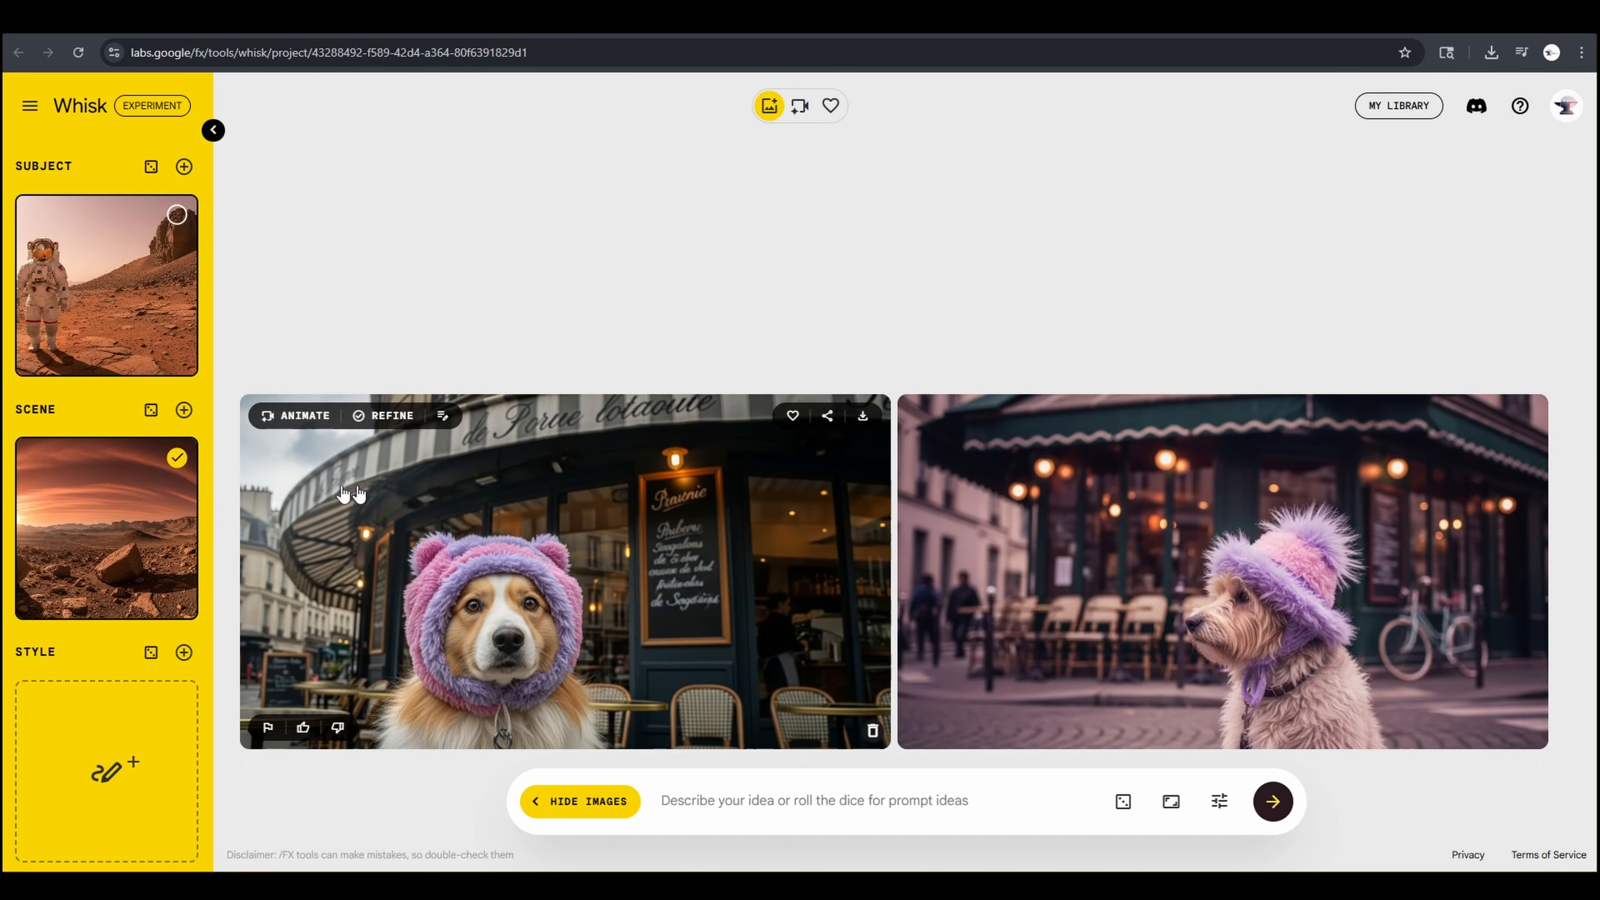
click(34, 614)
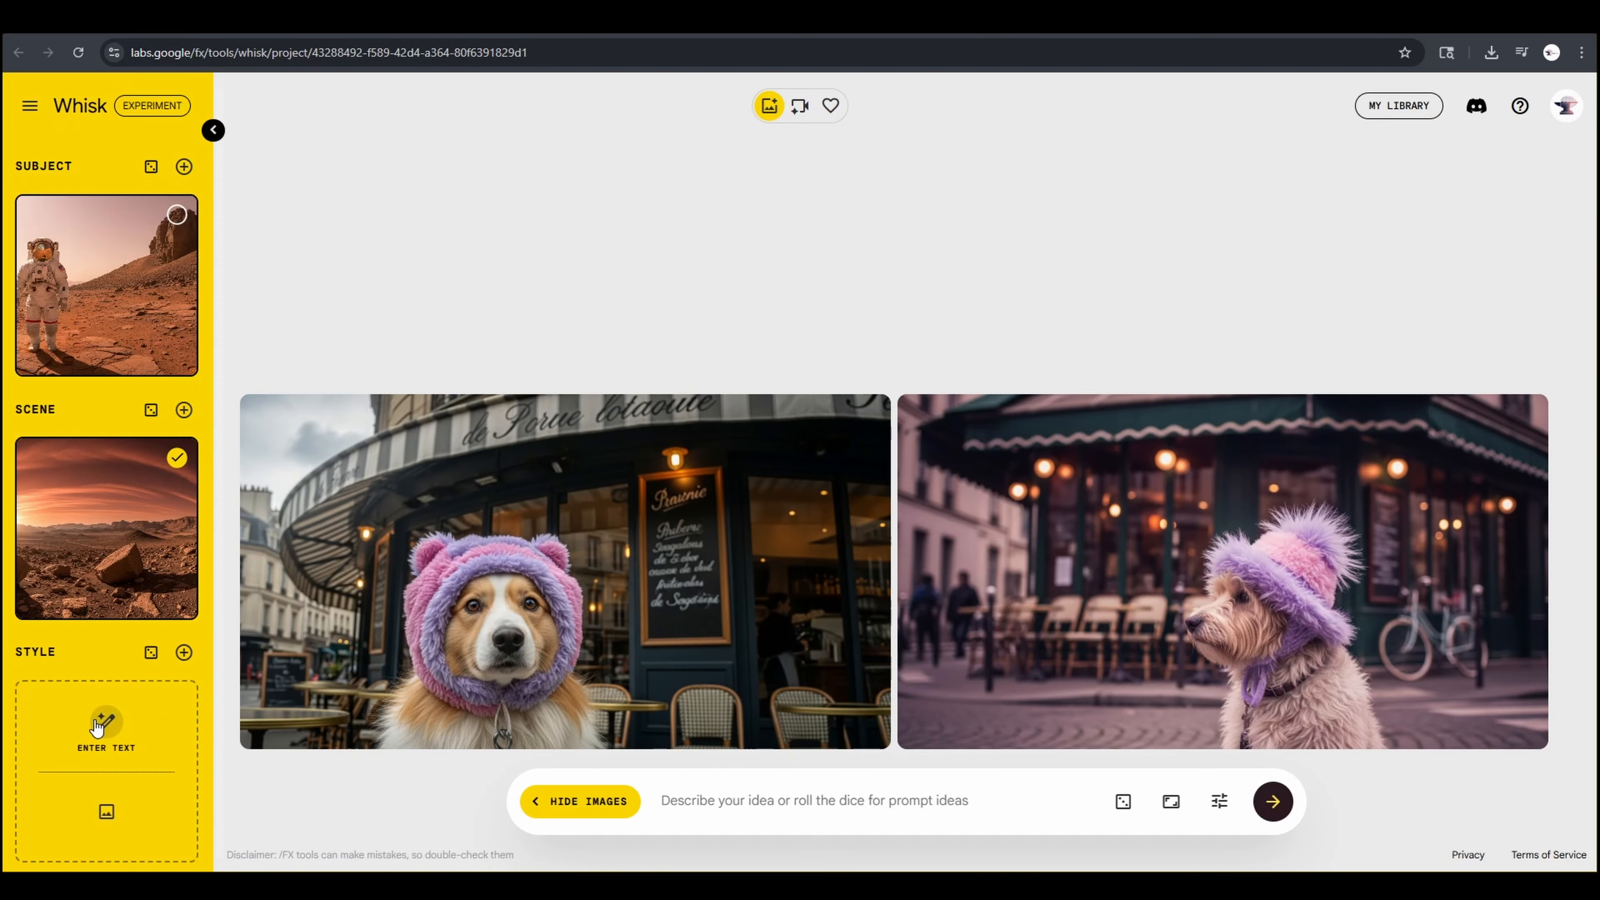
Step: Generate a style reference image from the text "anime style"
click(102, 722)
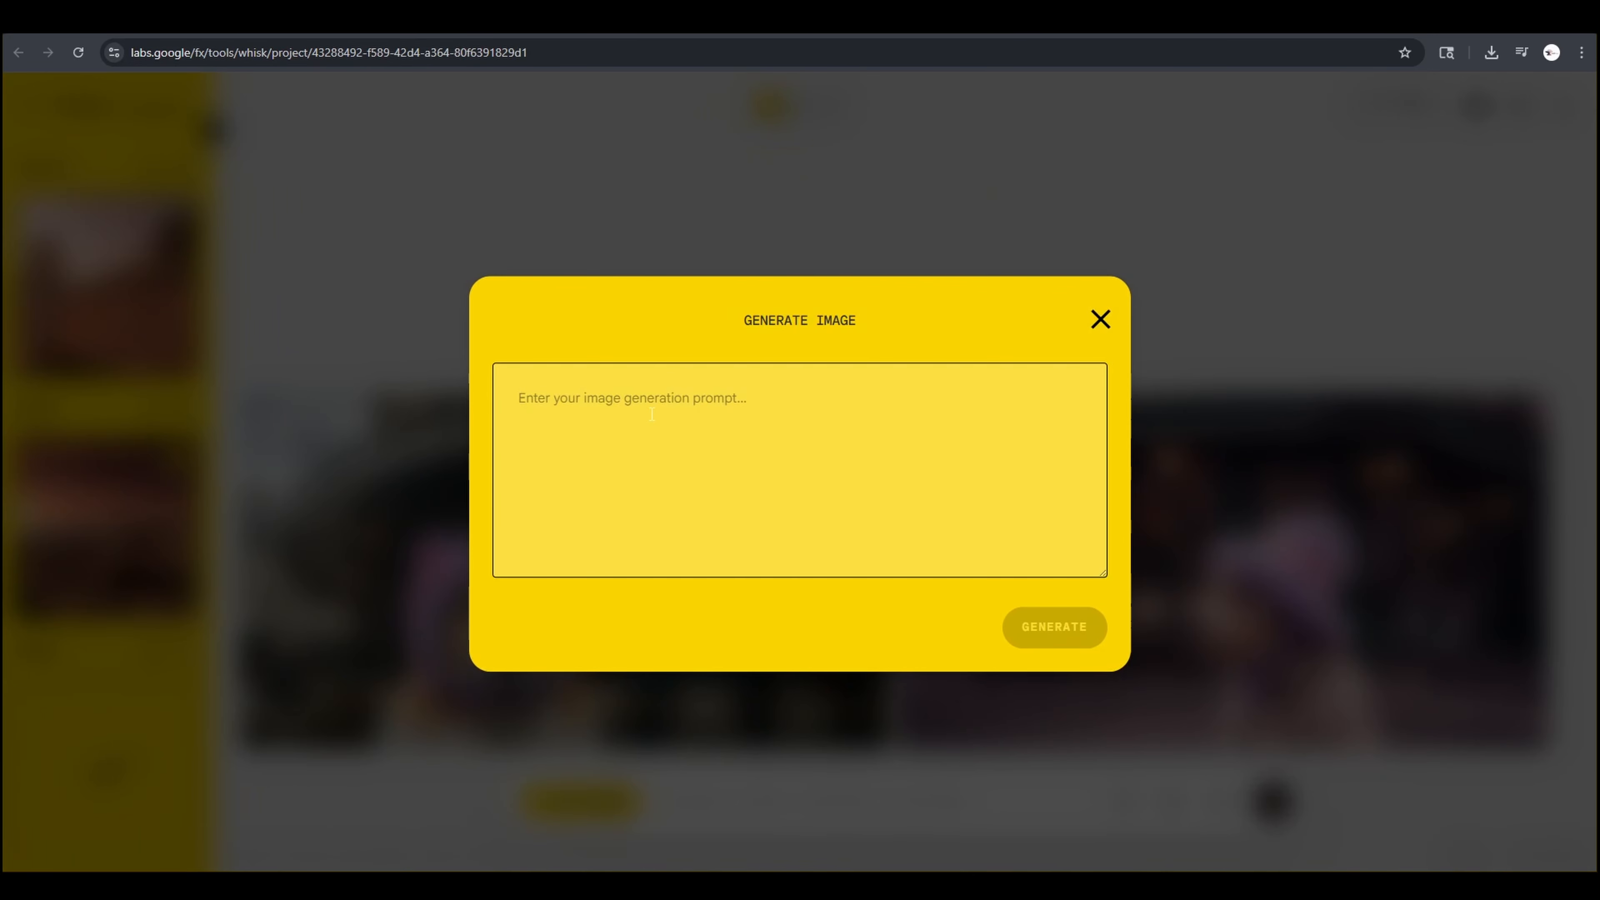
text(anime style)
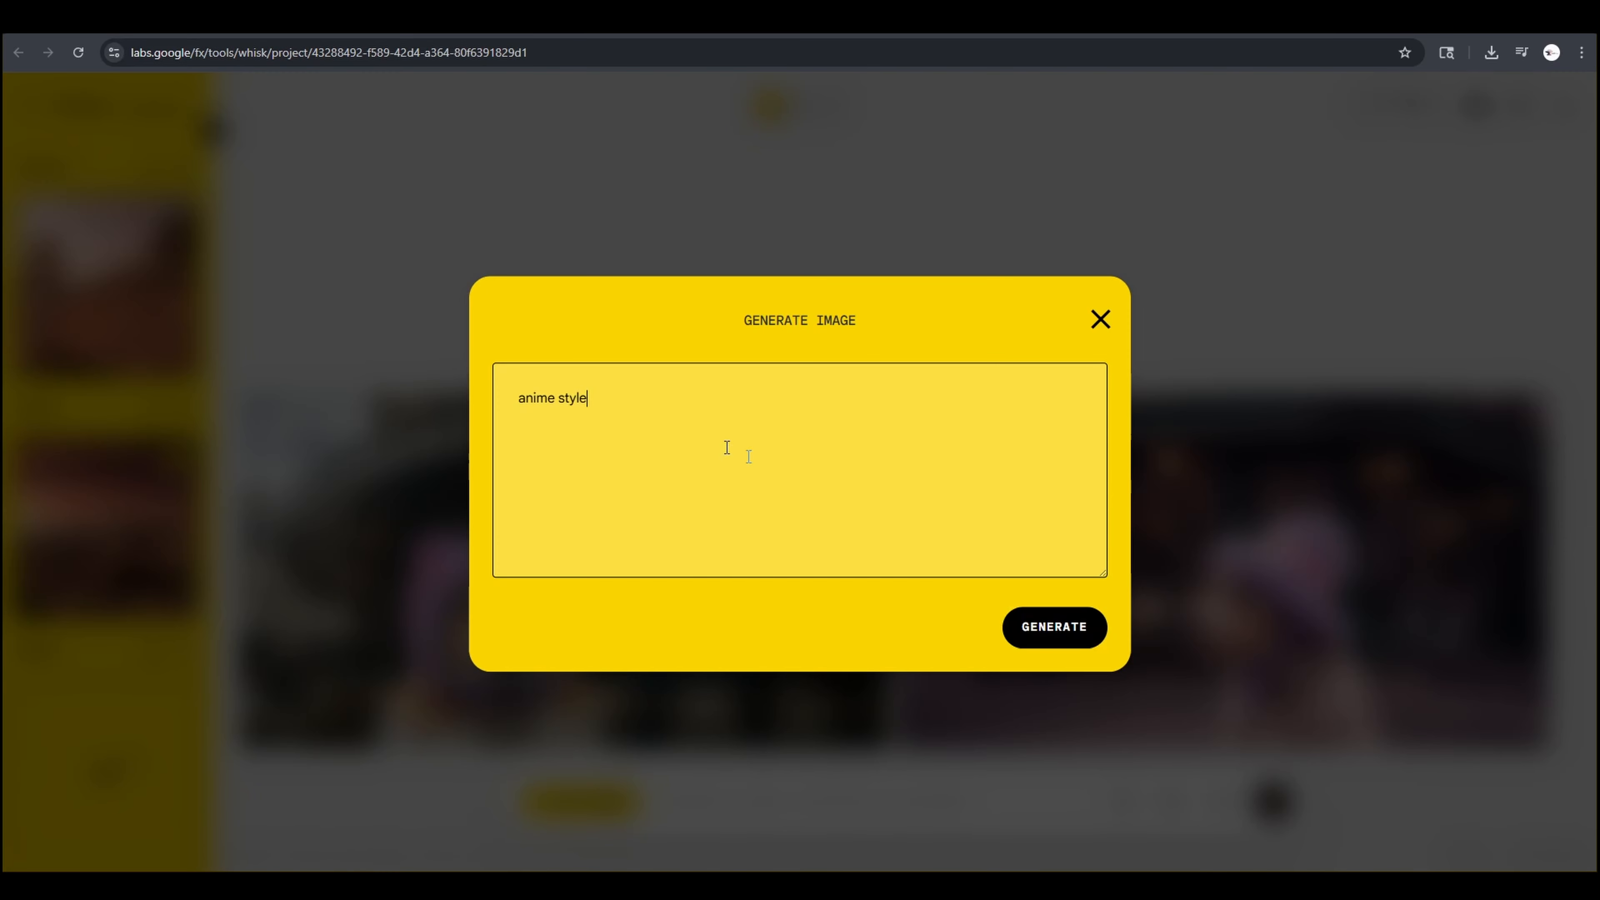
click(1008, 623)
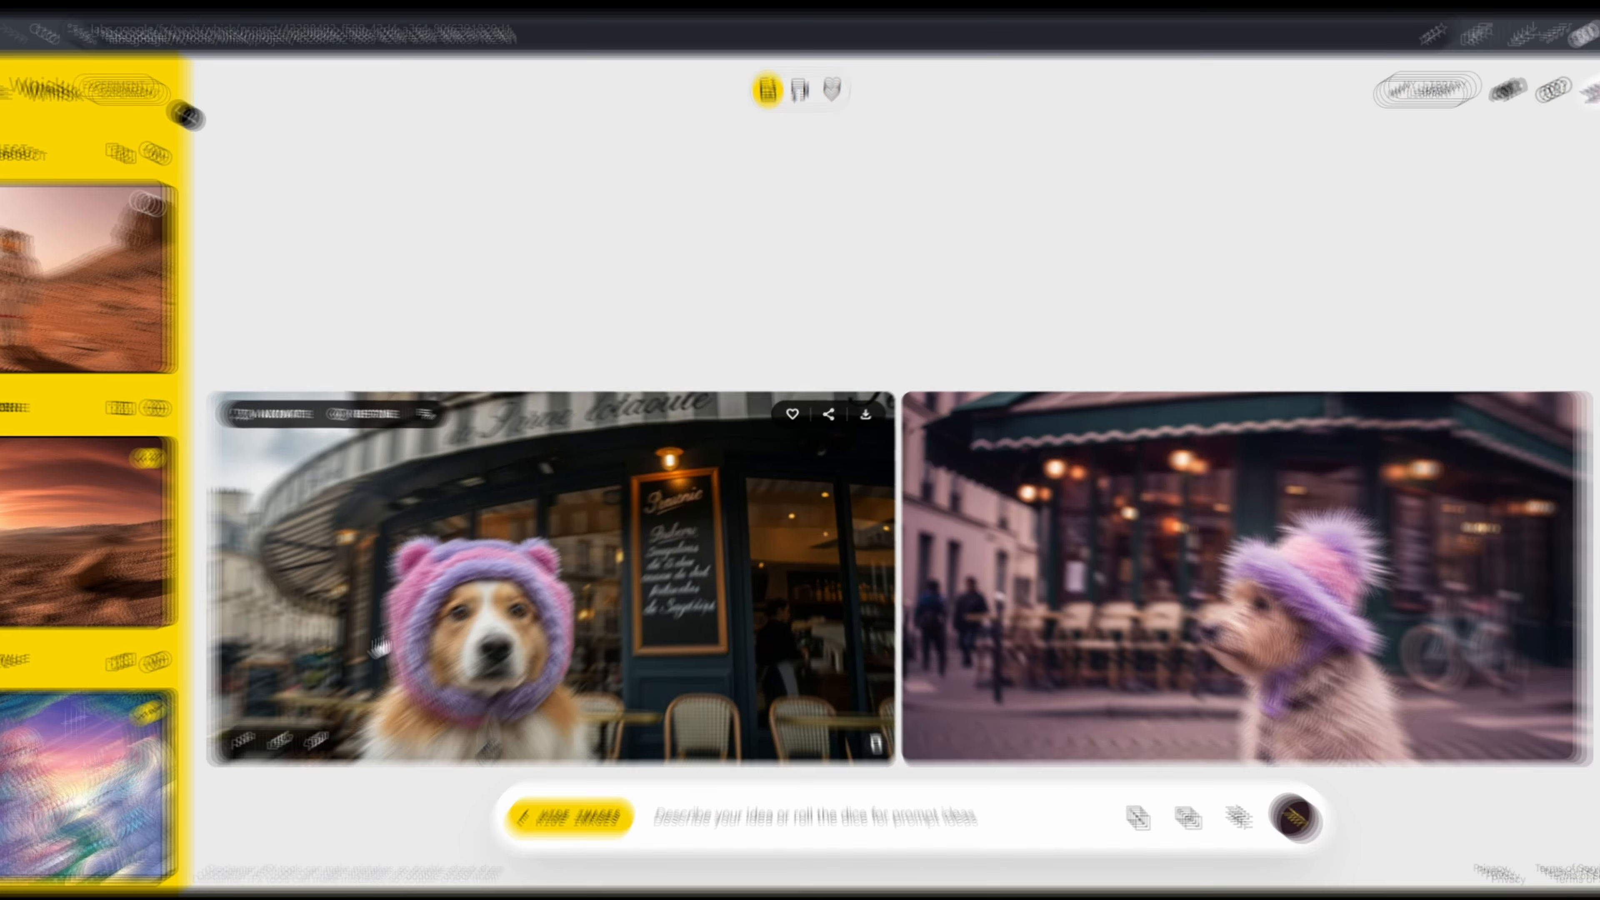
Step: Write "my subject sitting on" as the main prompt and replace it with a random prompt idea
text(my subject sitting on)
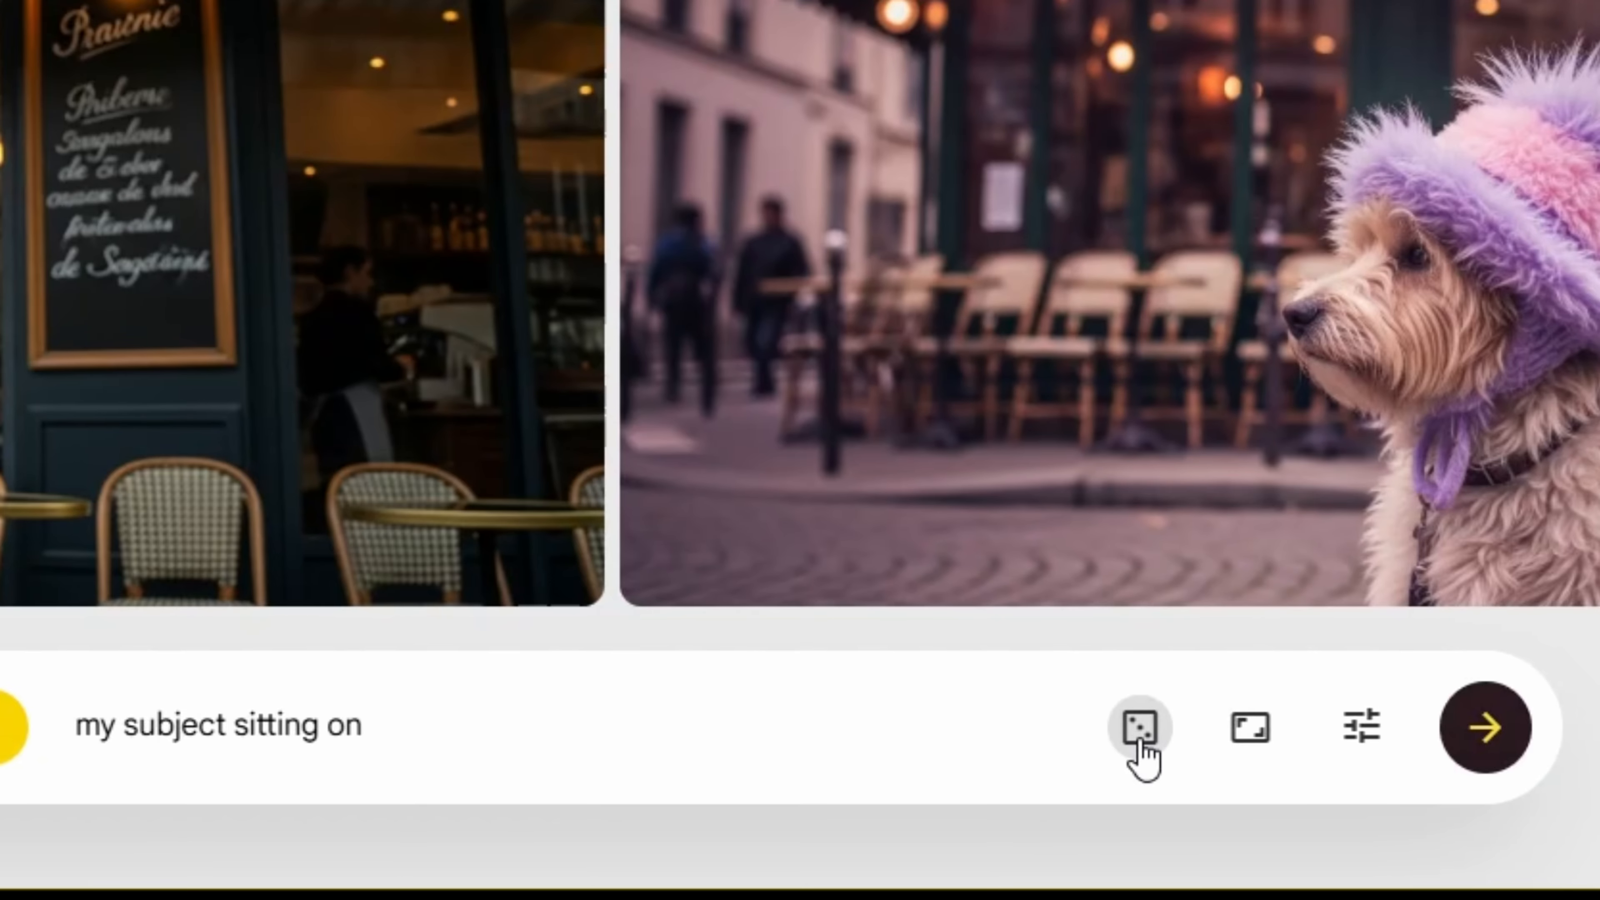
click(1141, 744)
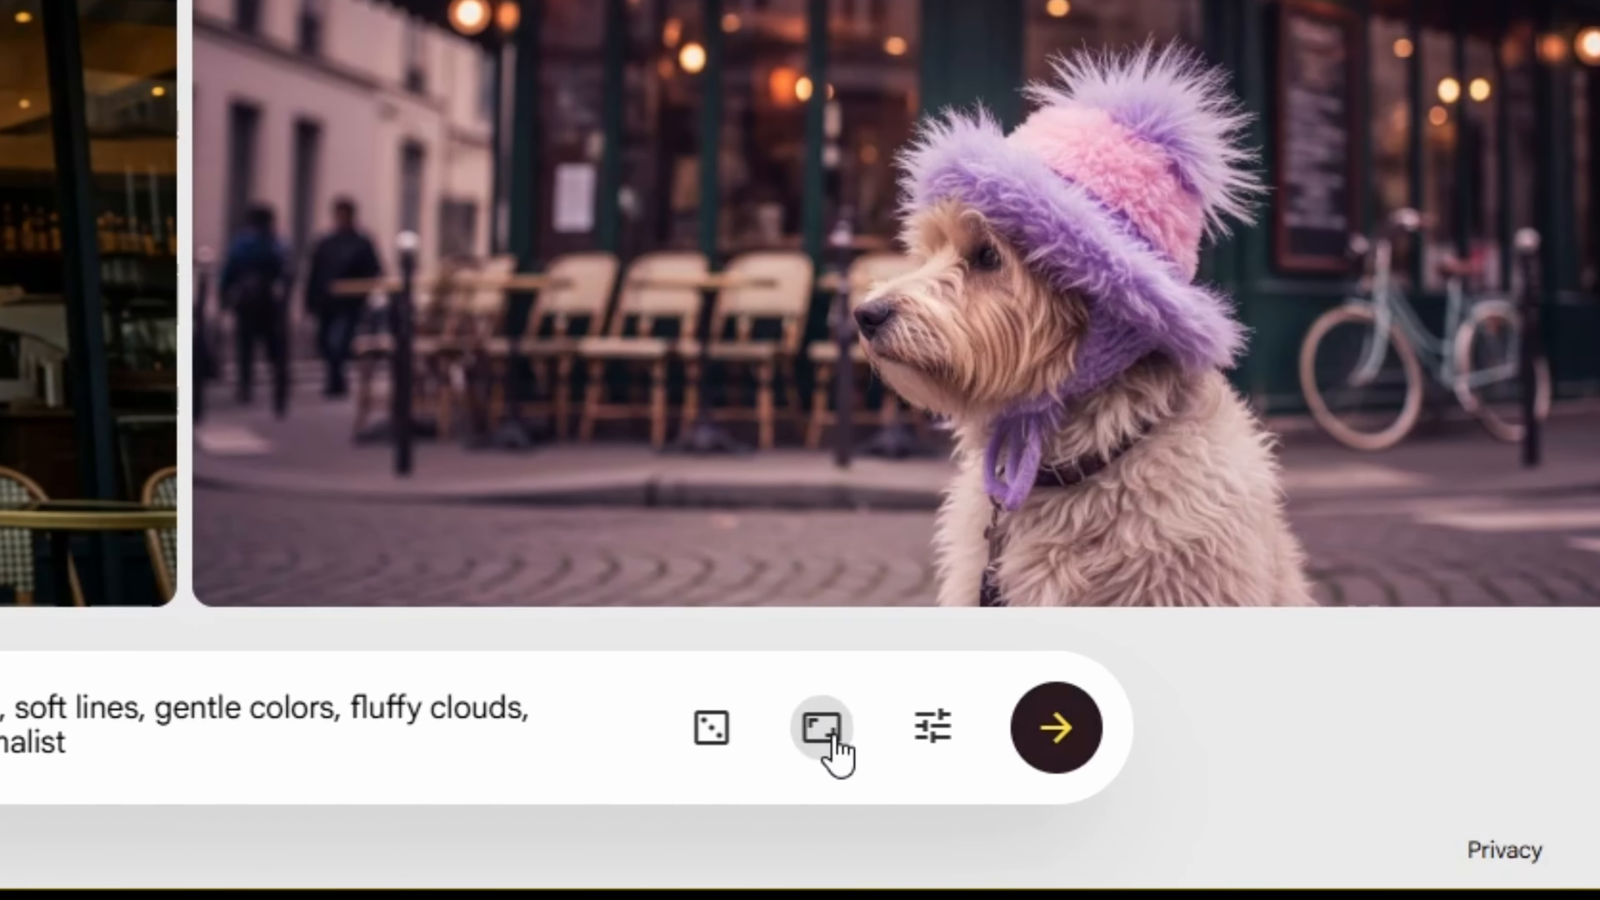
Step: Set the aspect ratio to portrait 9:16 and open the seed and precise reference settings
click(824, 731)
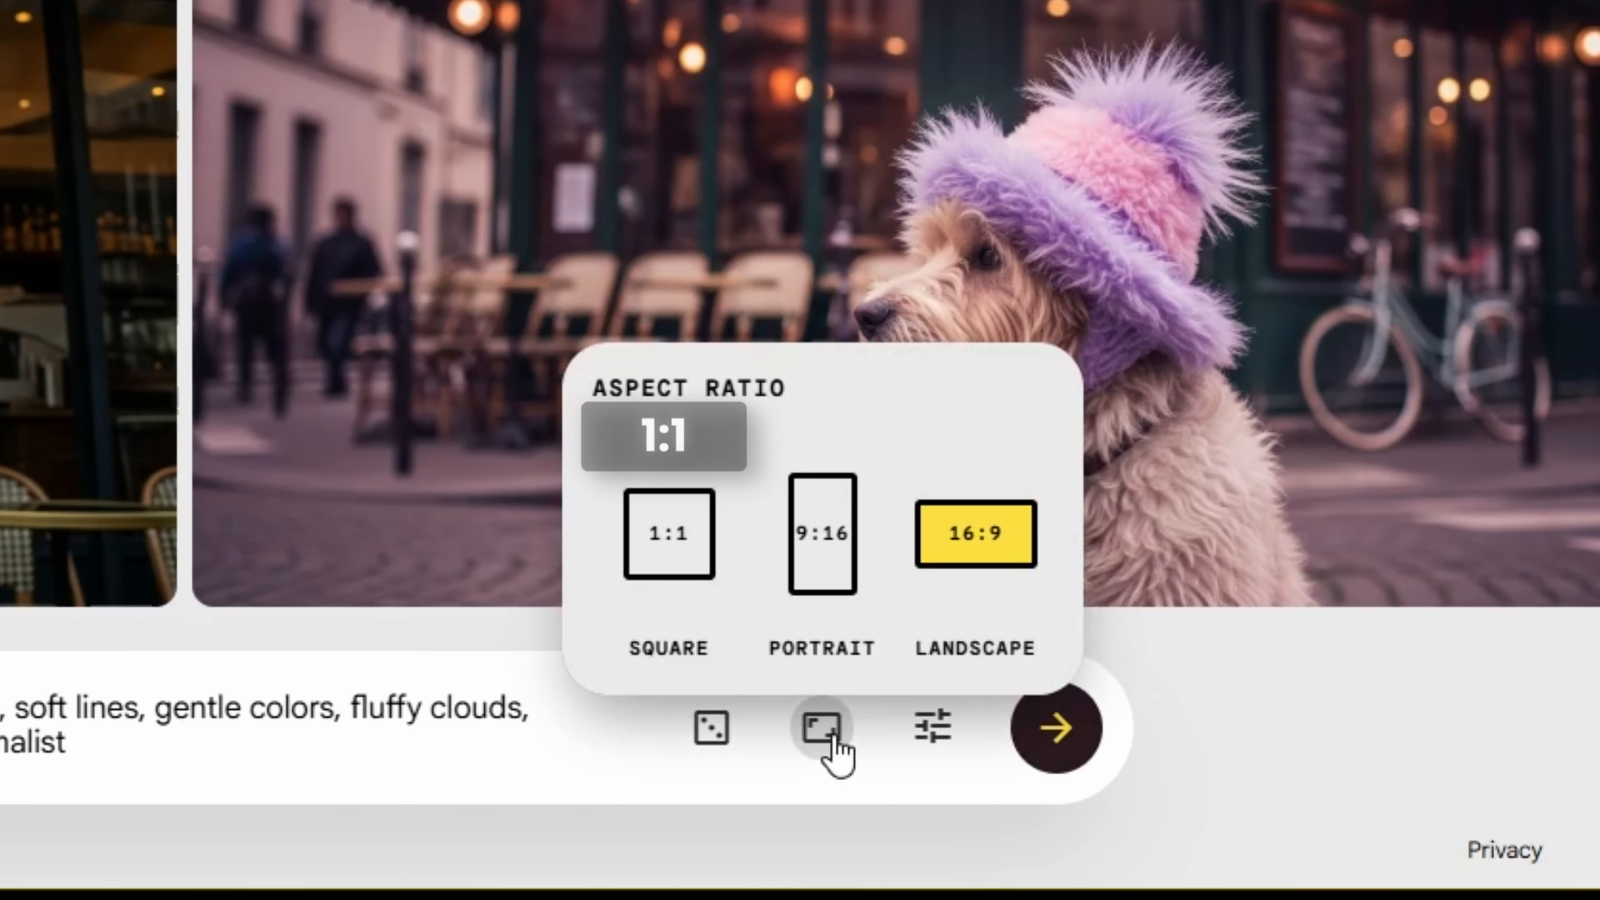
click(799, 583)
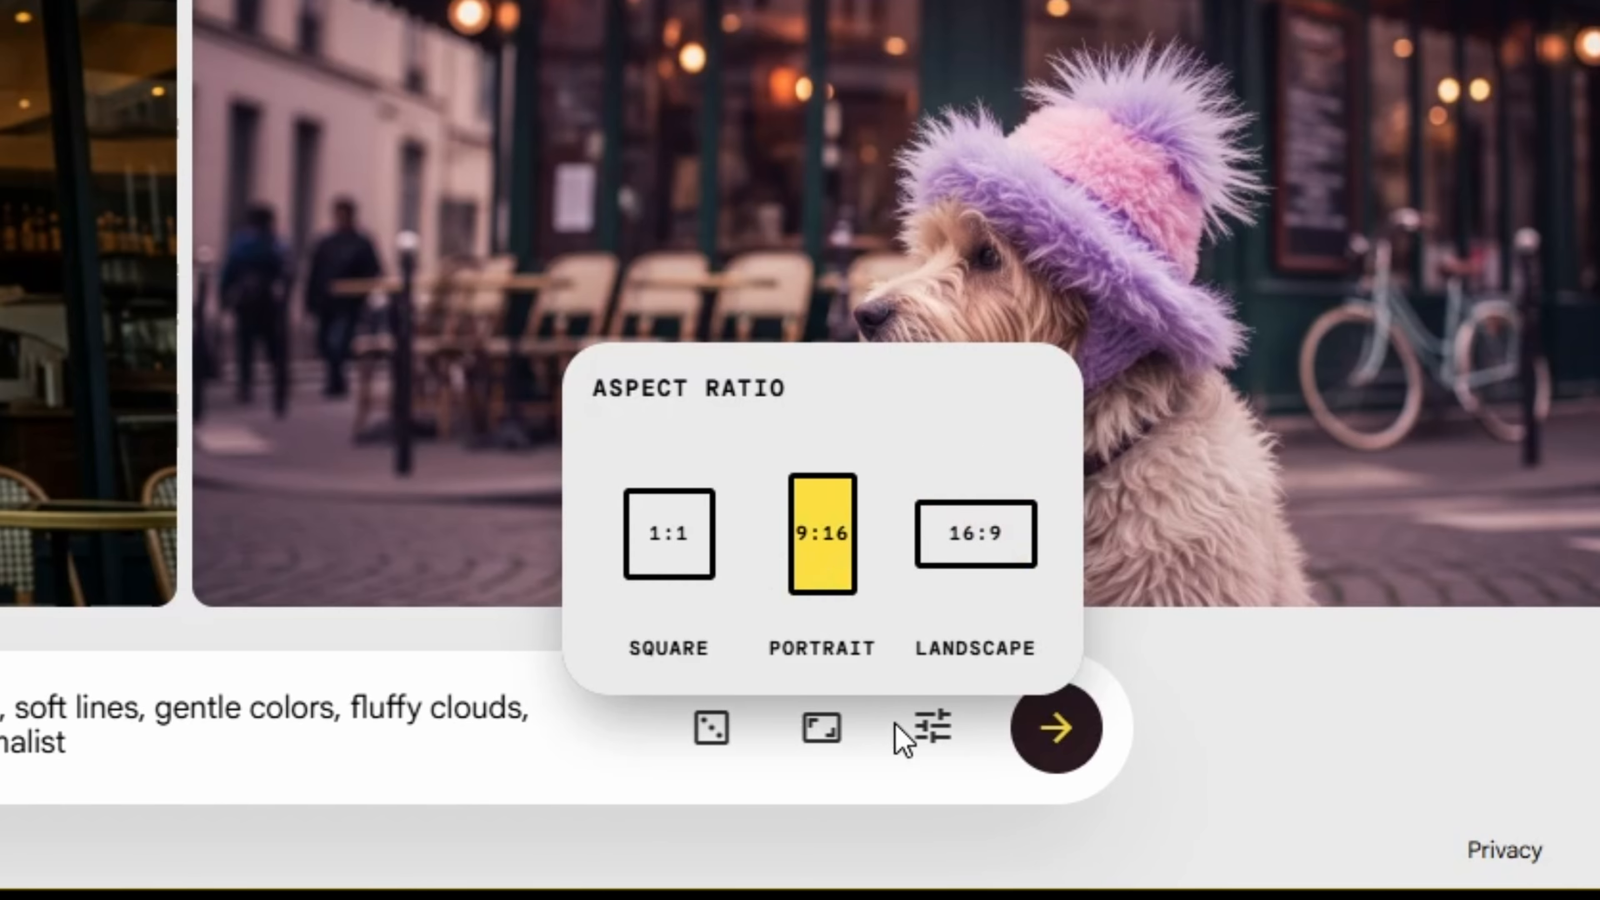
click(942, 750)
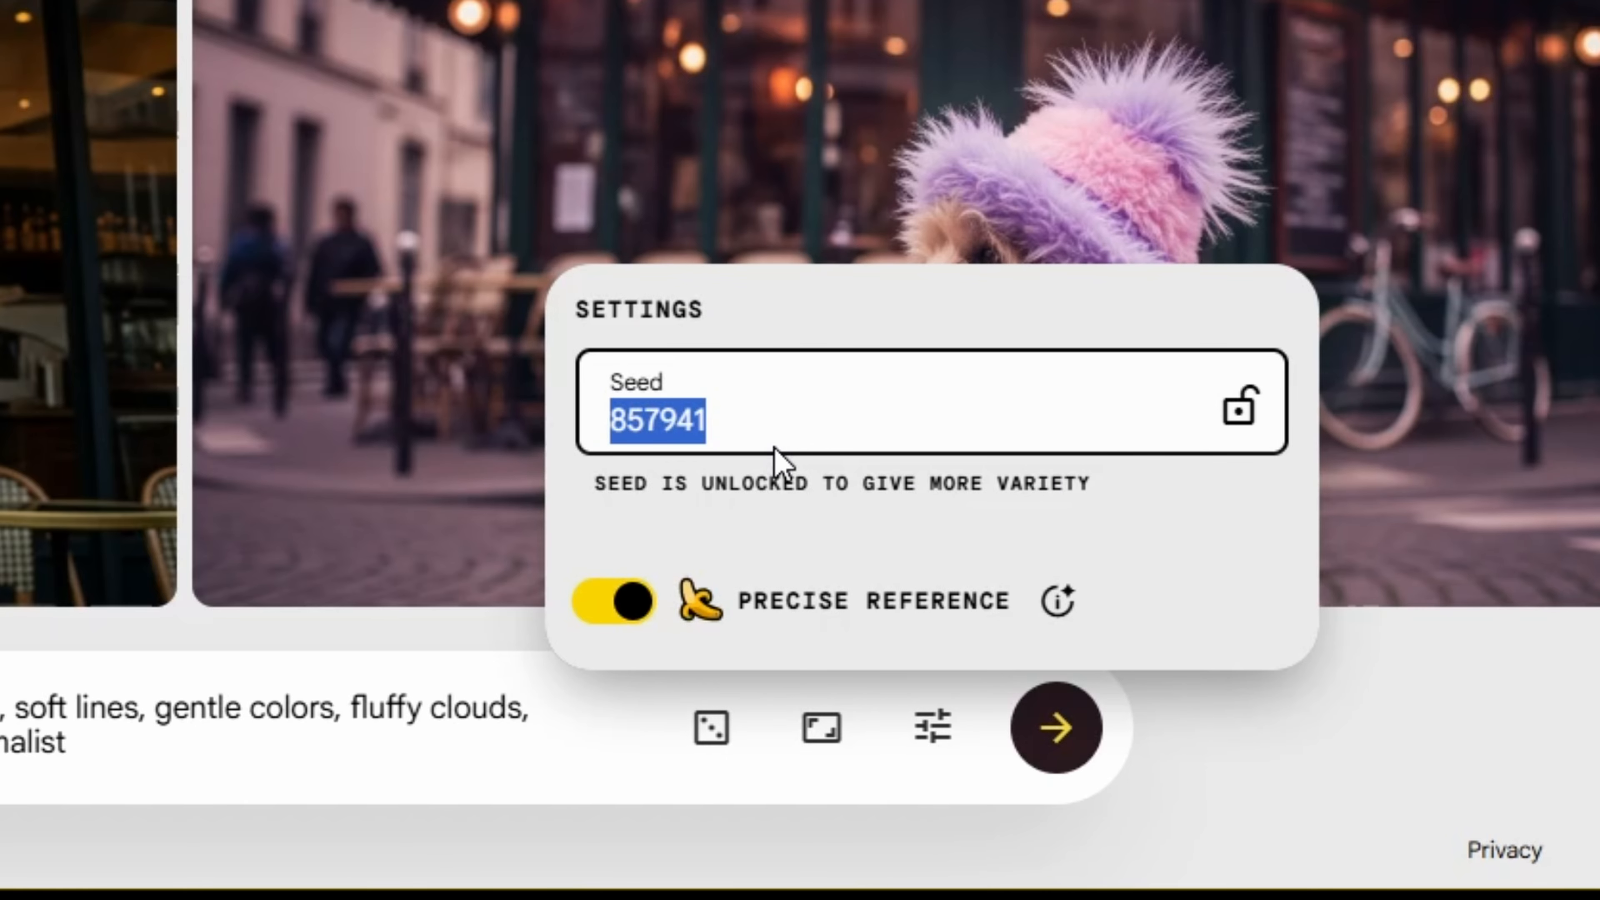
Step: Switch the precise reference setting off and back on
click(781, 460)
click(609, 602)
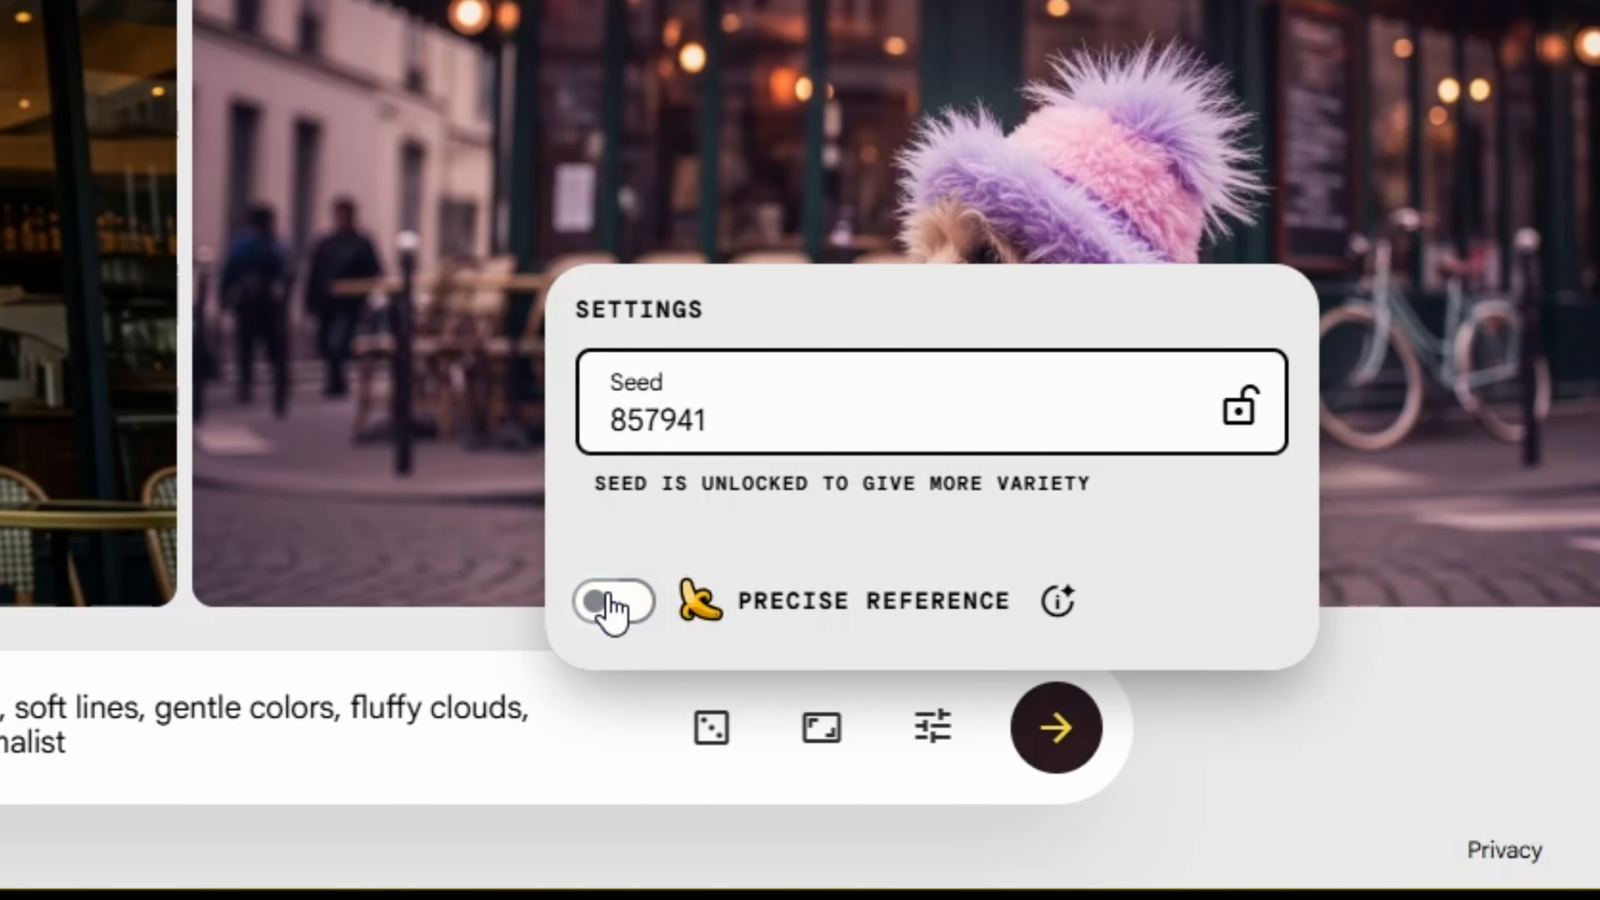
click(610, 602)
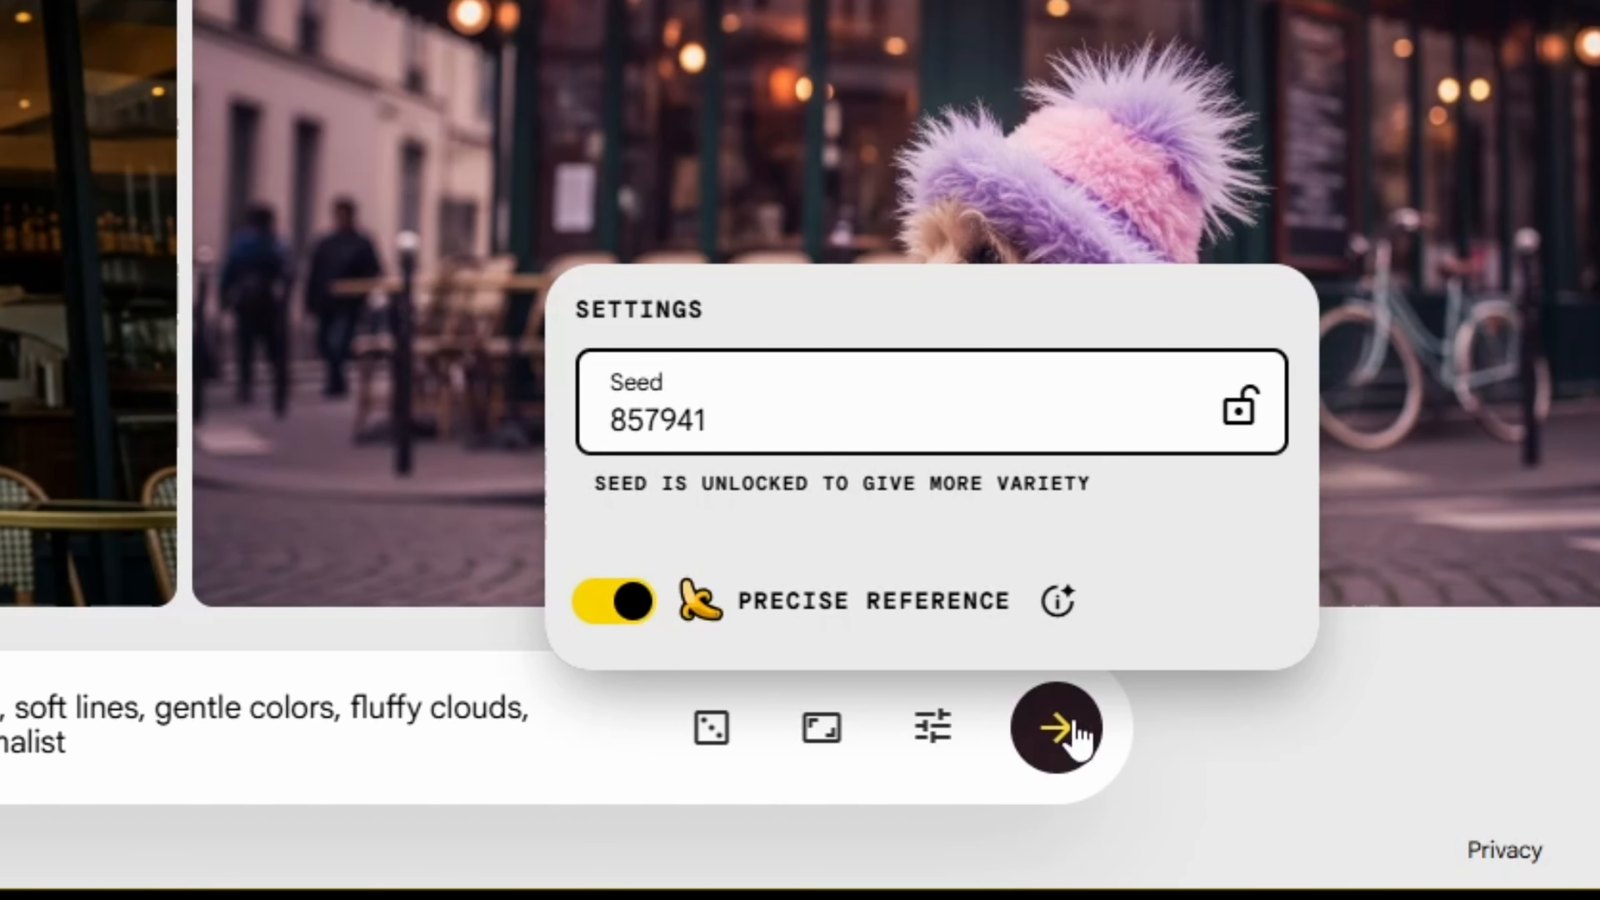
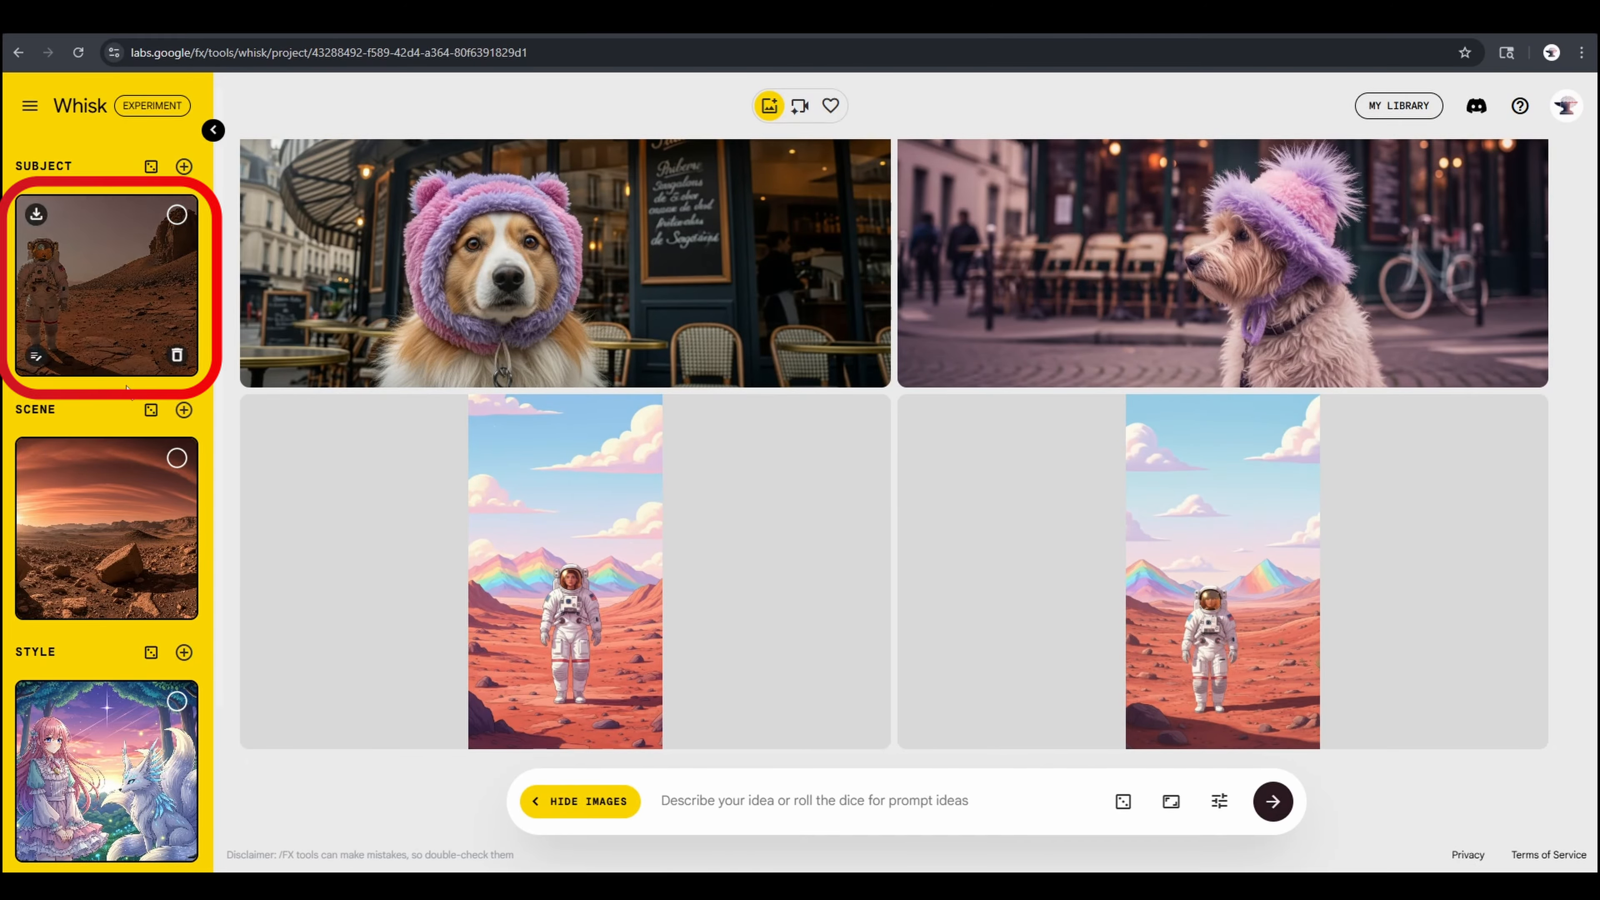
Step: Upload the abandoned house photo as a second scene reference and review its detailed description
click(183, 410)
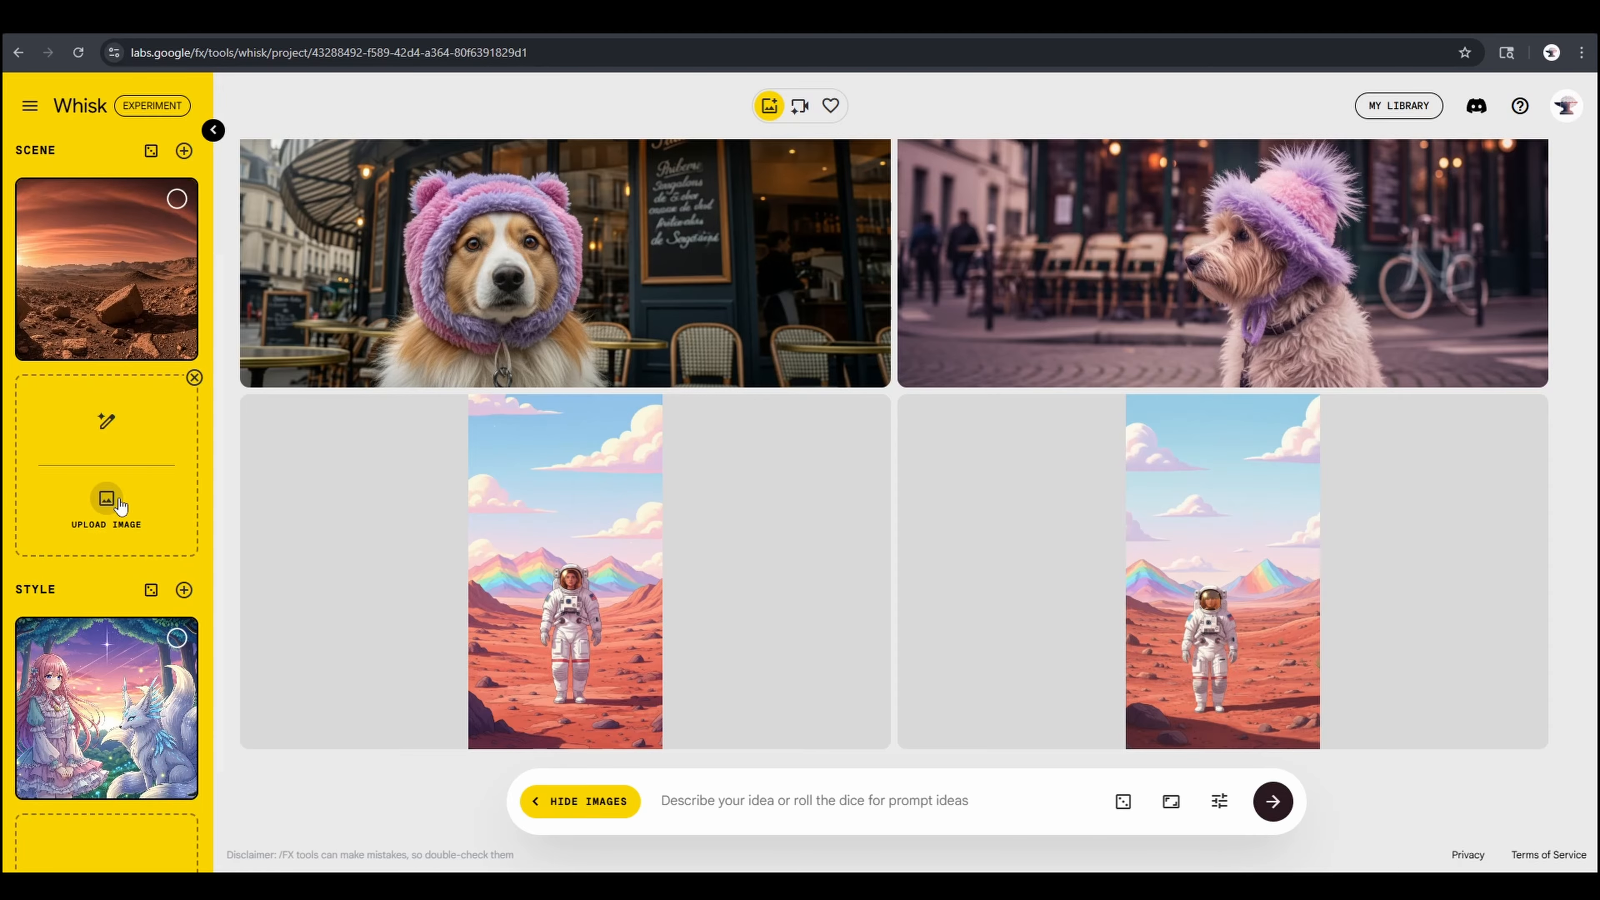
click(107, 499)
double_click(426, 129)
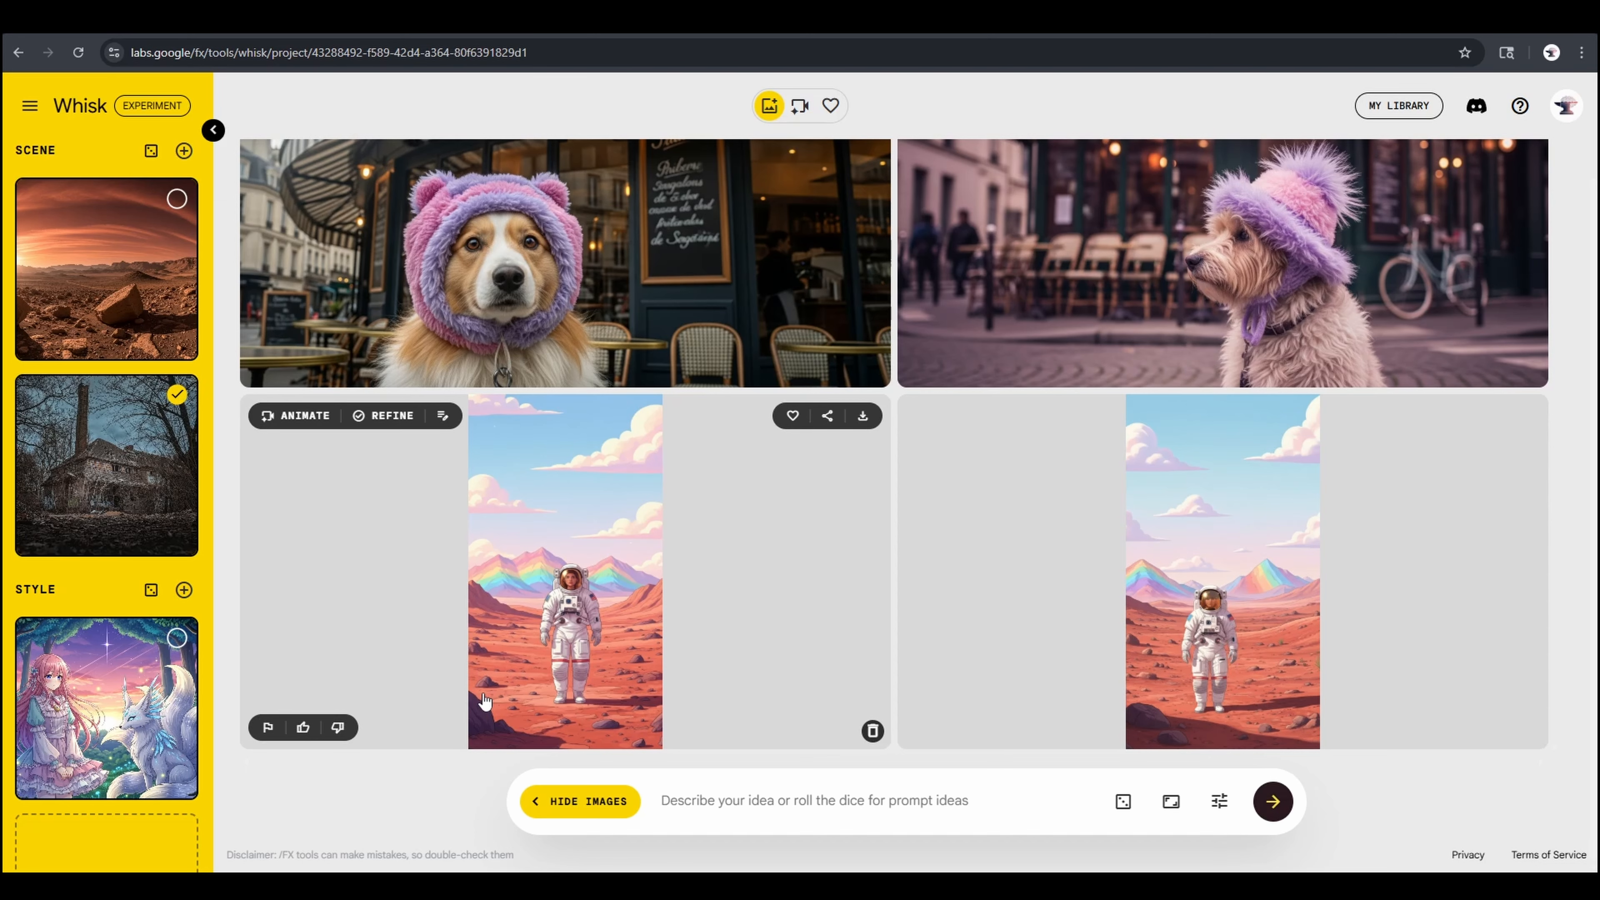
click(35, 539)
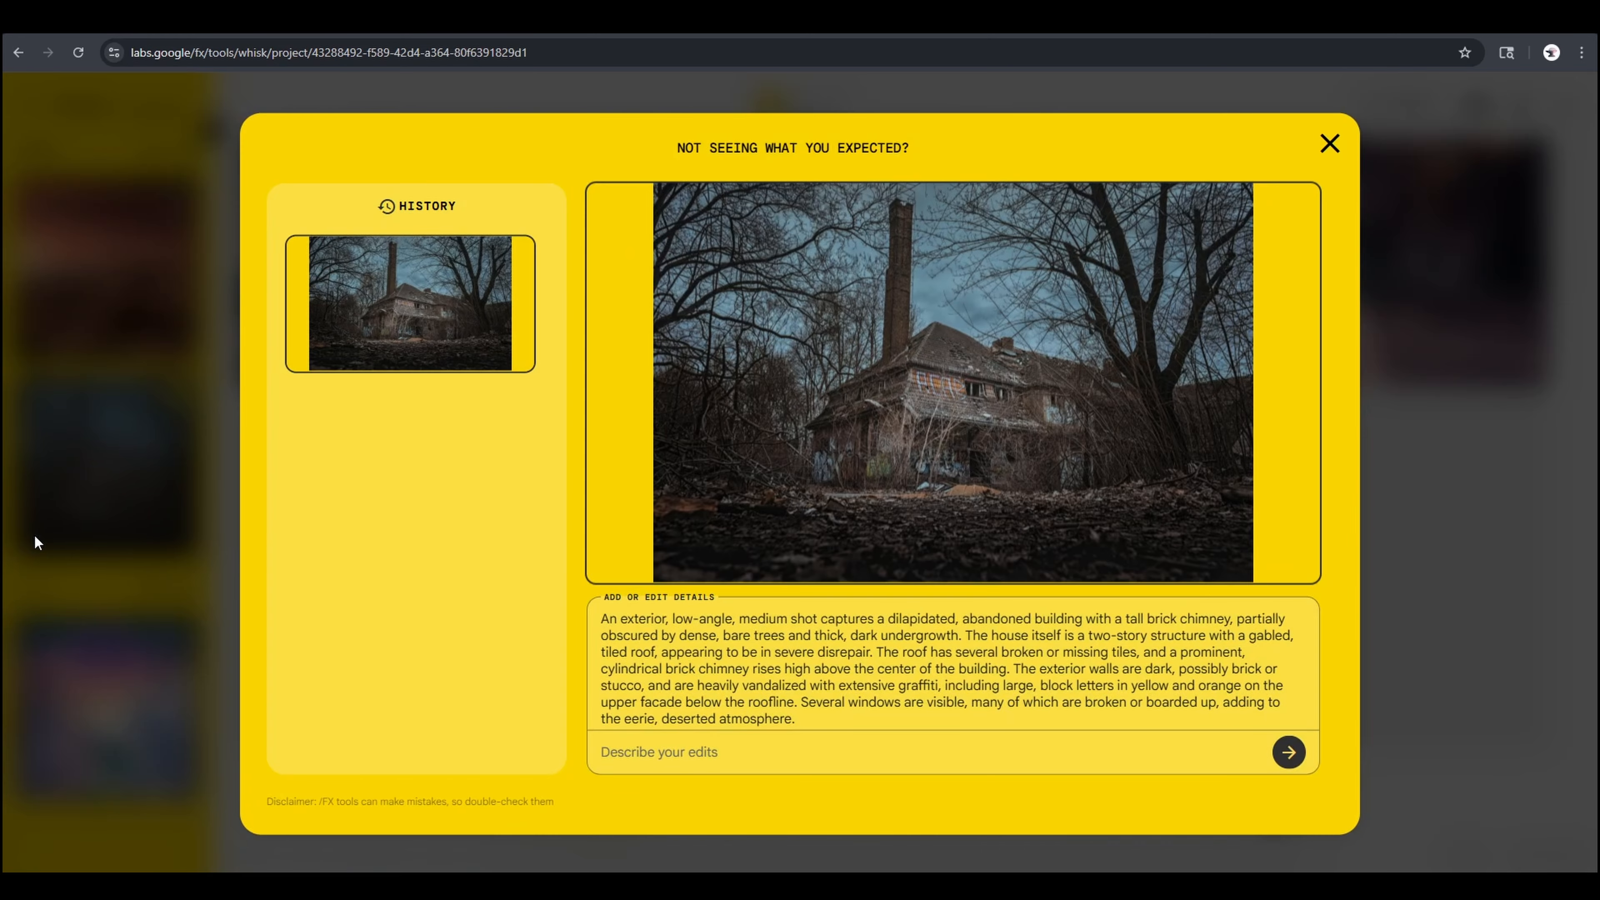
scroll(777, 659, down, 5)
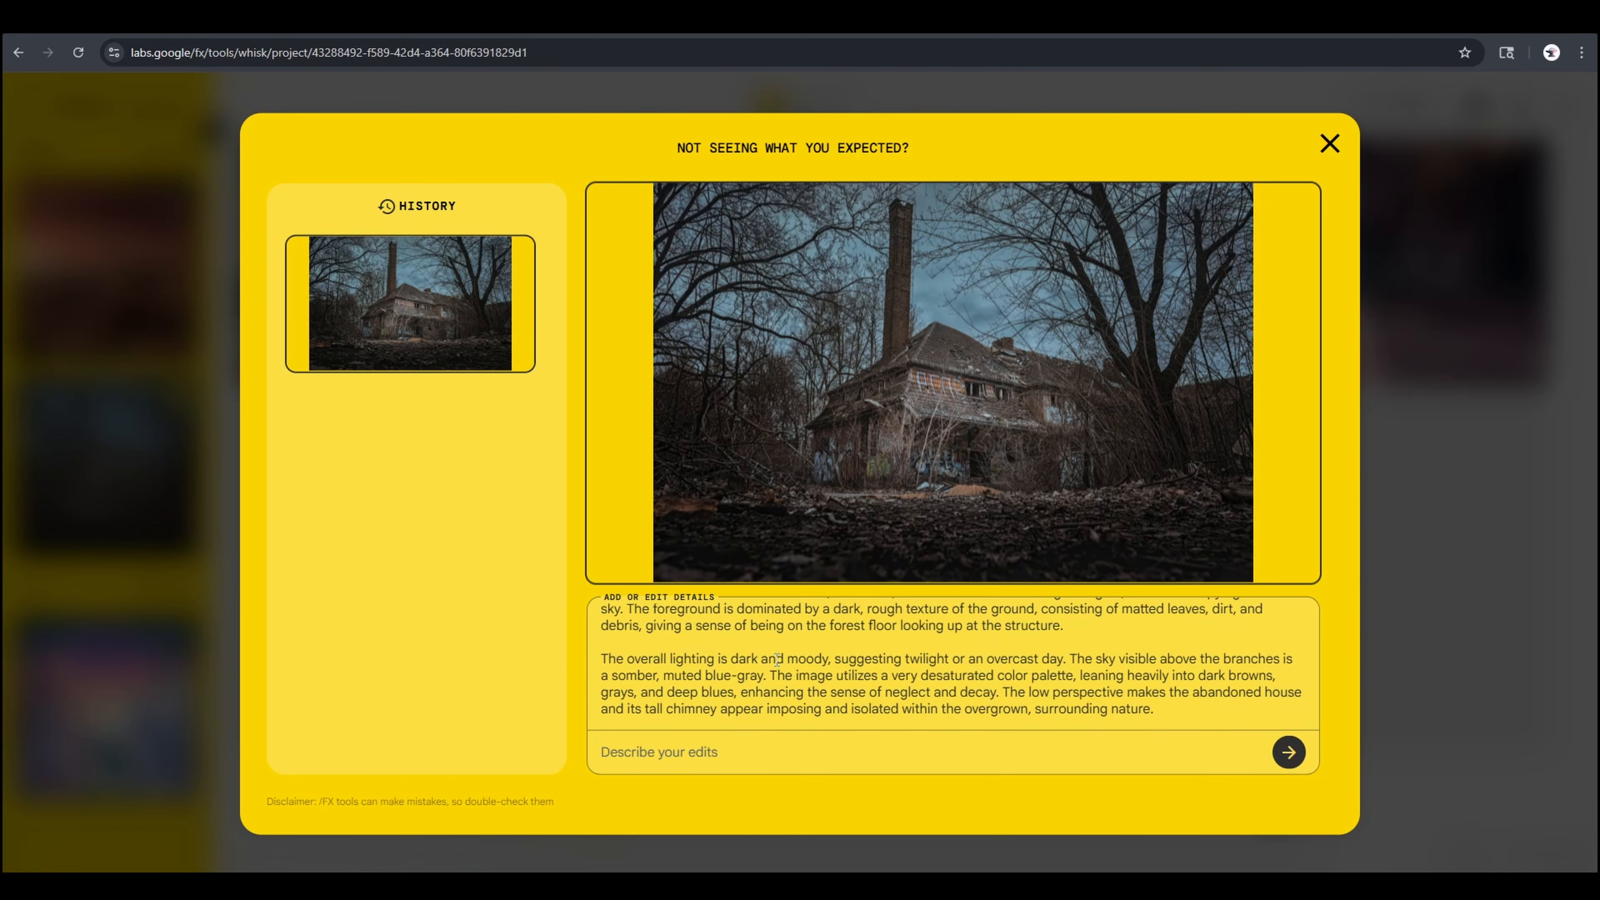
scroll(778, 659, up, 5)
click(1329, 144)
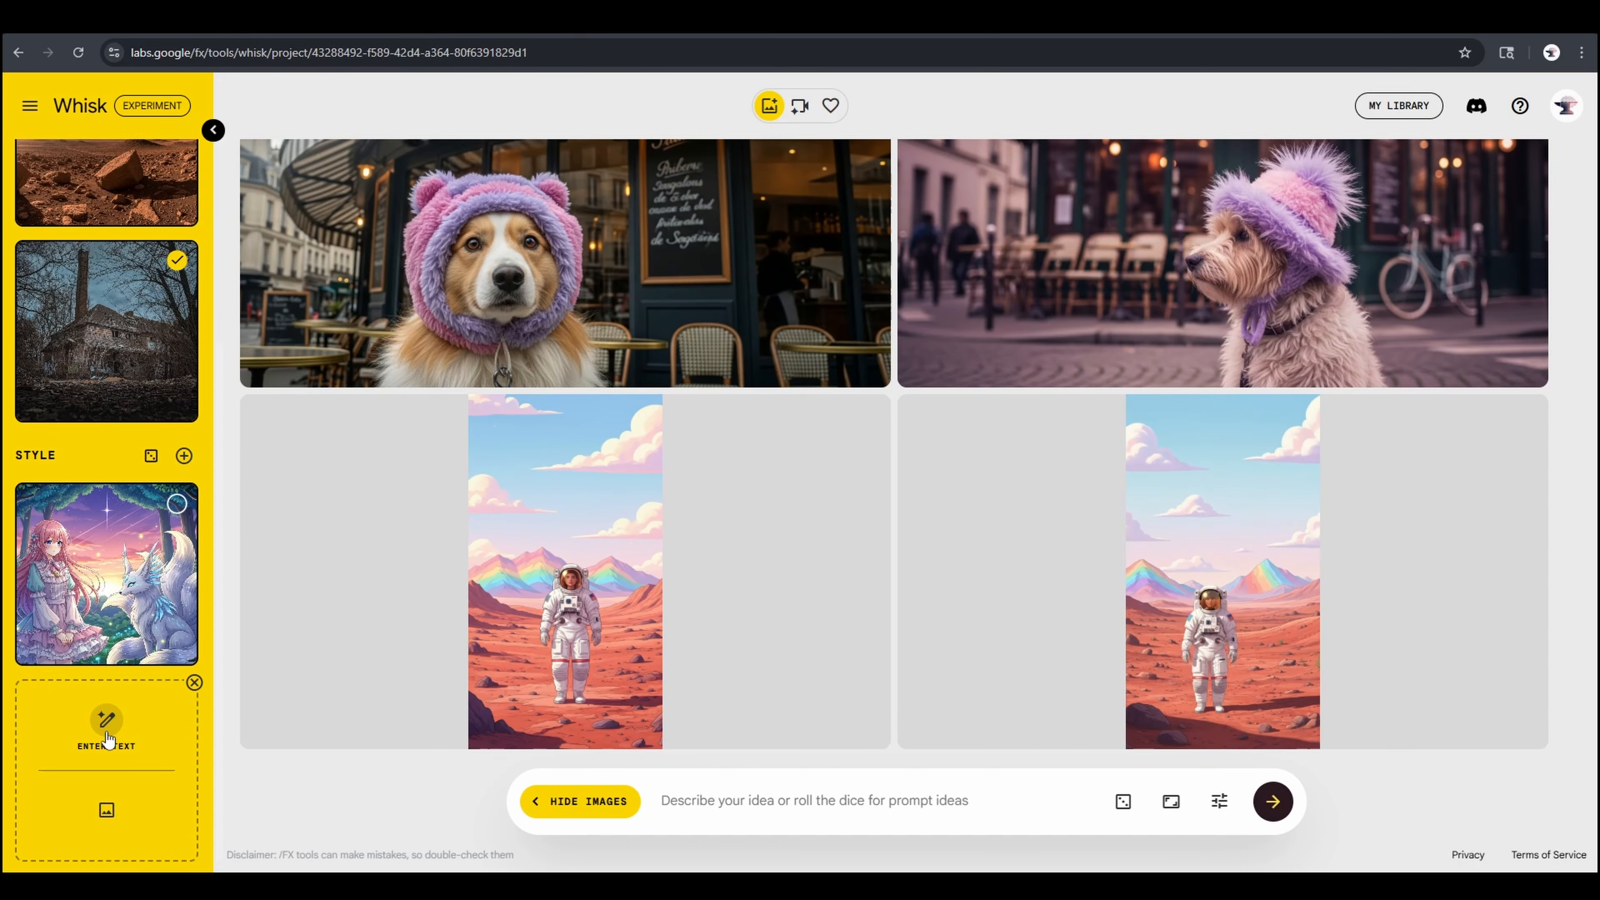
Step: Add a dark hooded-figure style reference from pasted text and generate images with the astronaut subject and abandoned house scene
click(107, 736)
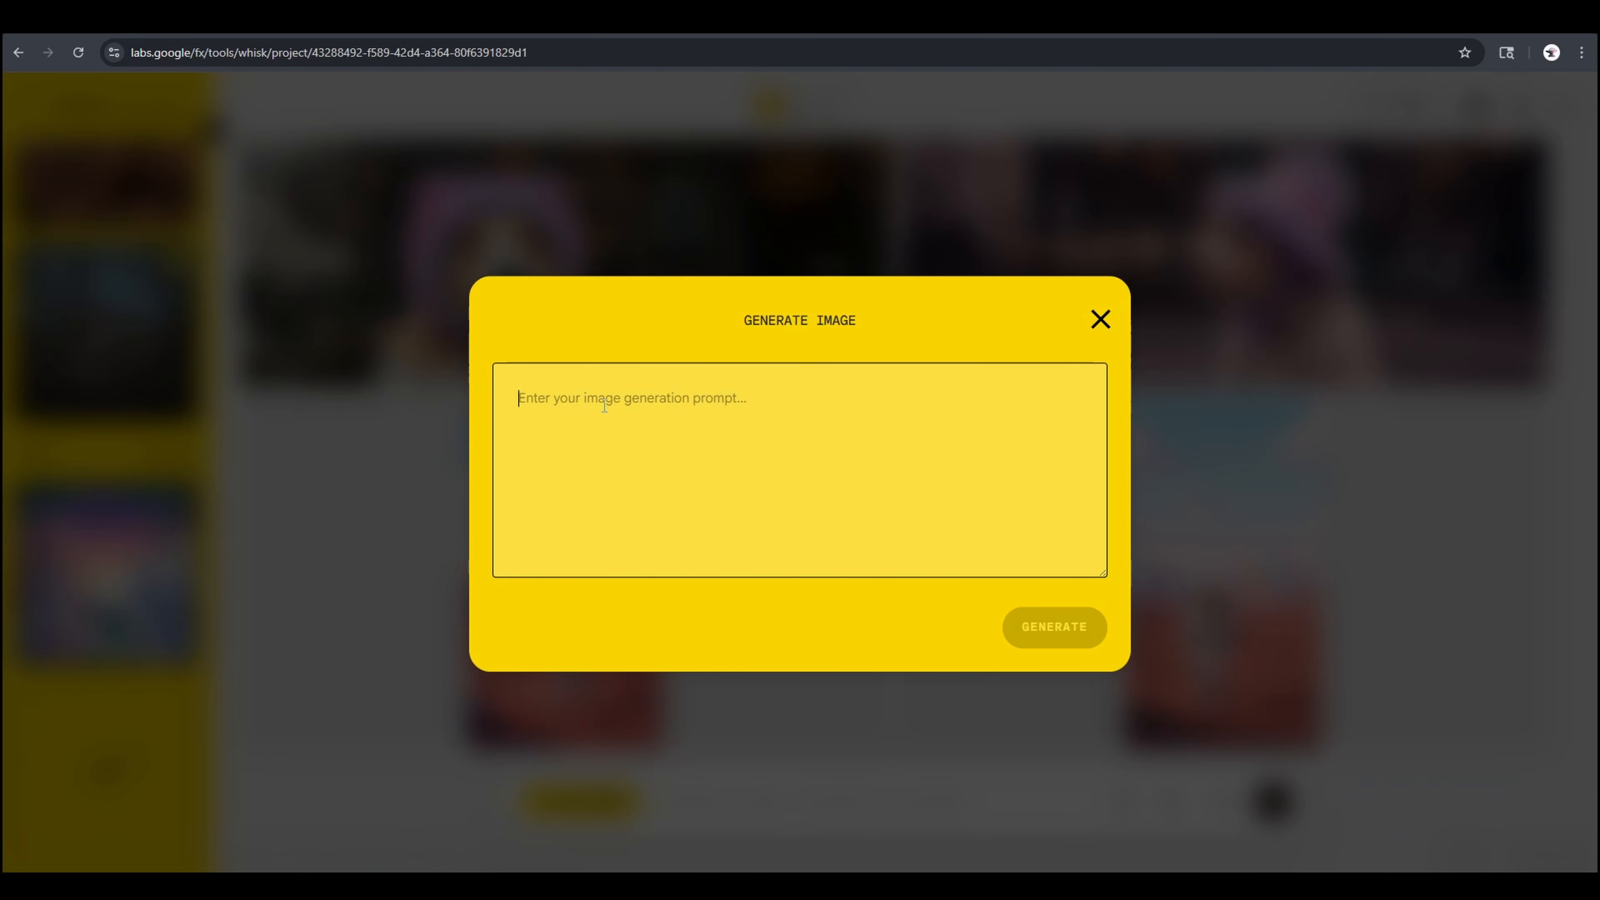
key(ctrl+v)
key(Return)
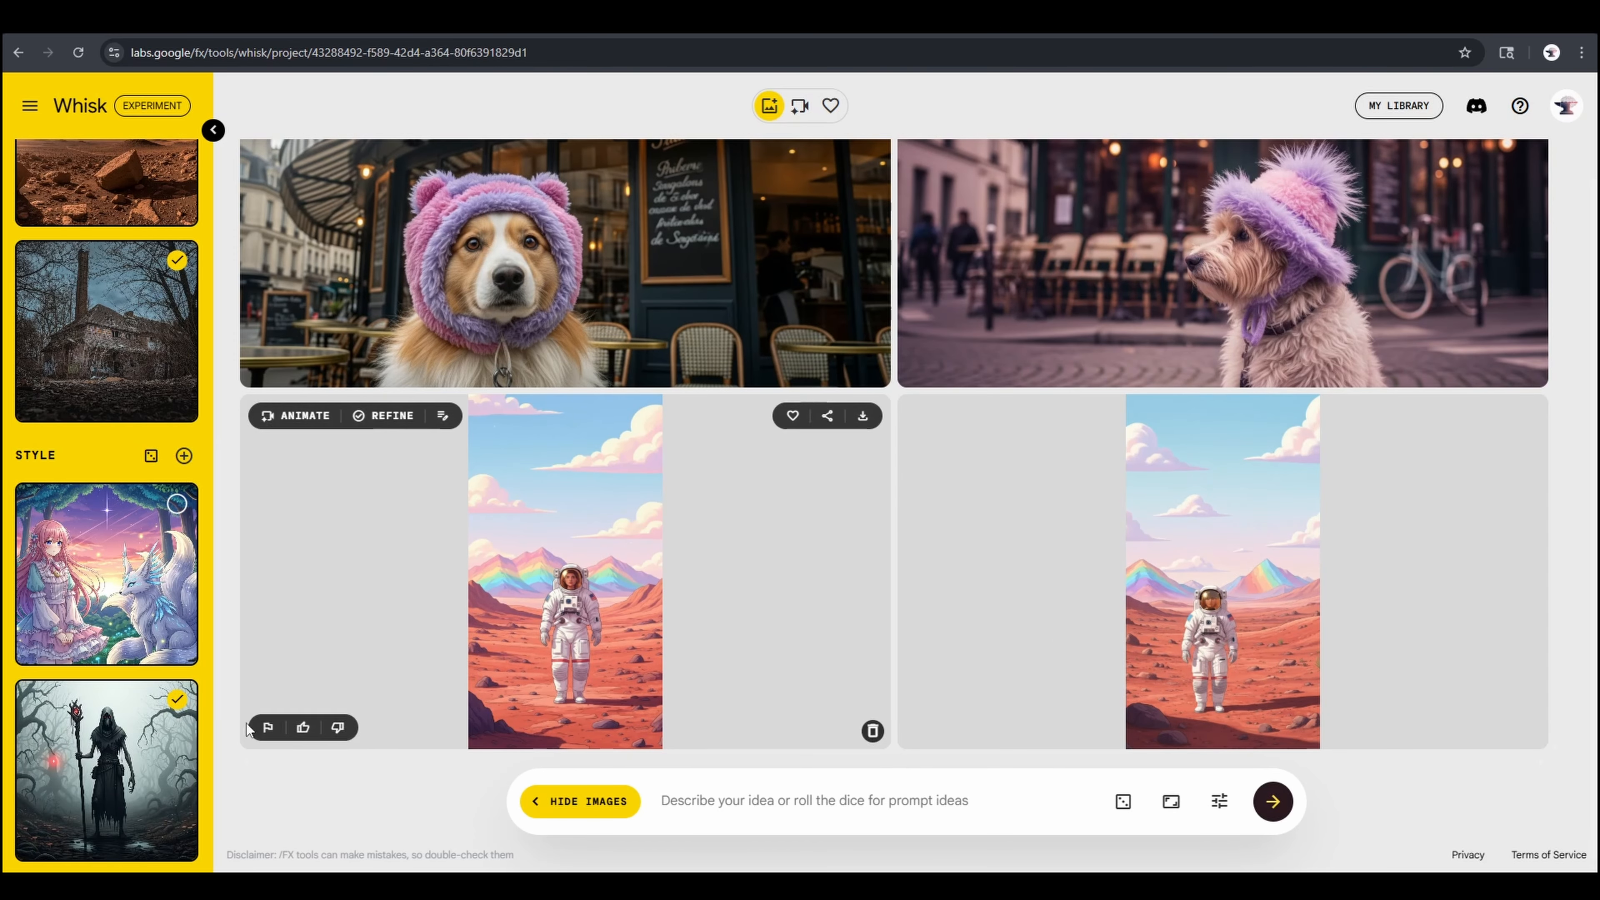
scroll(182, 630, up, 5)
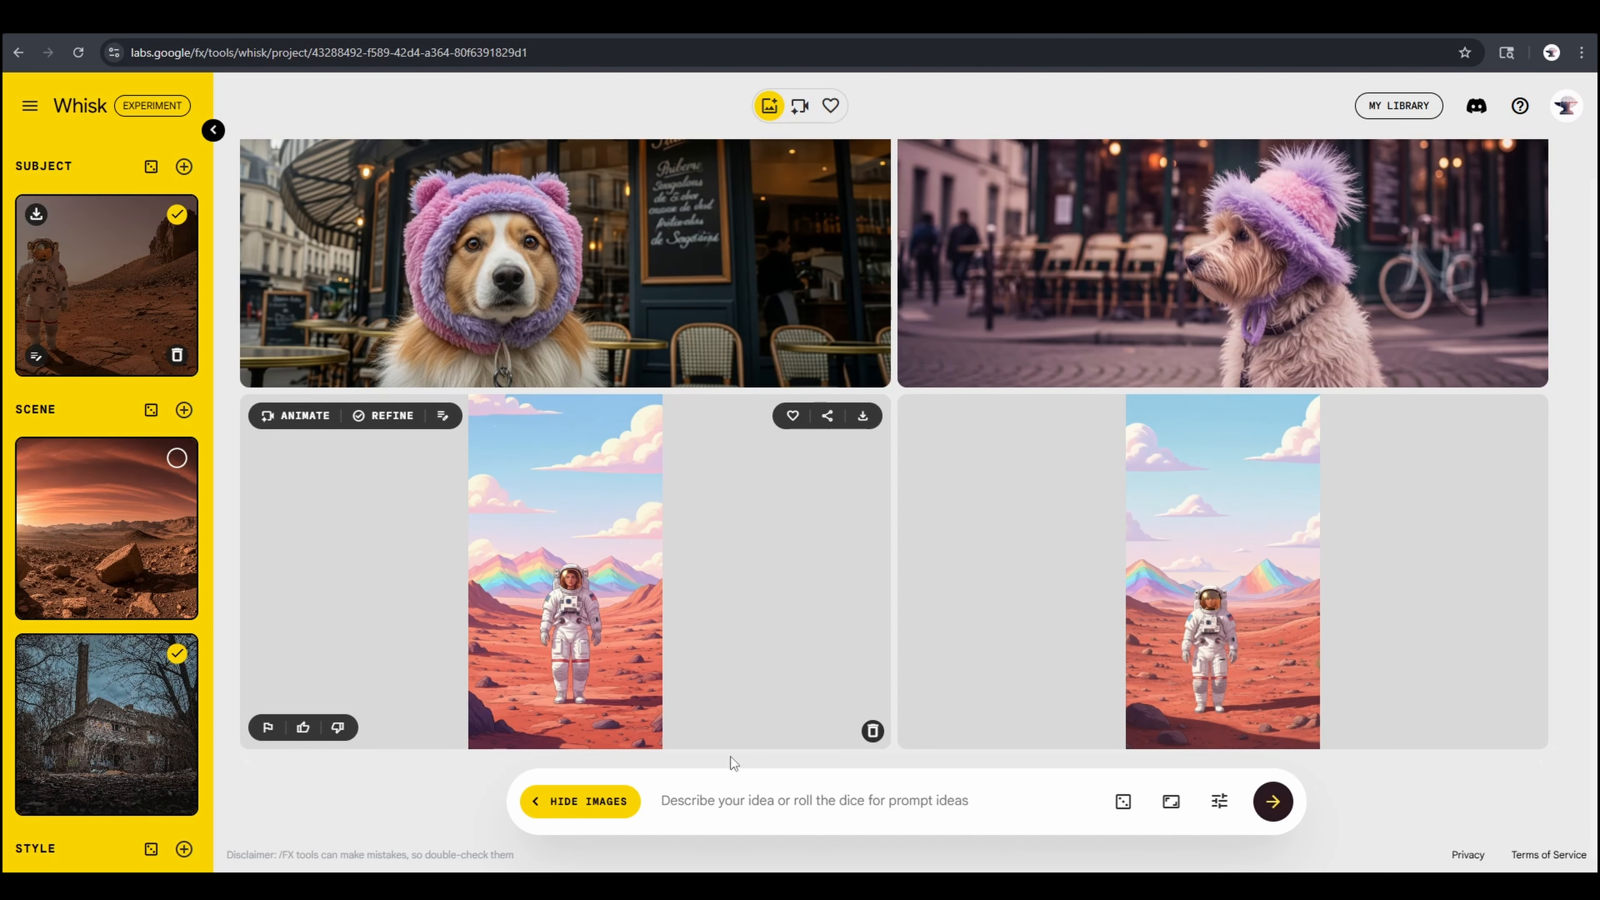
click(1266, 811)
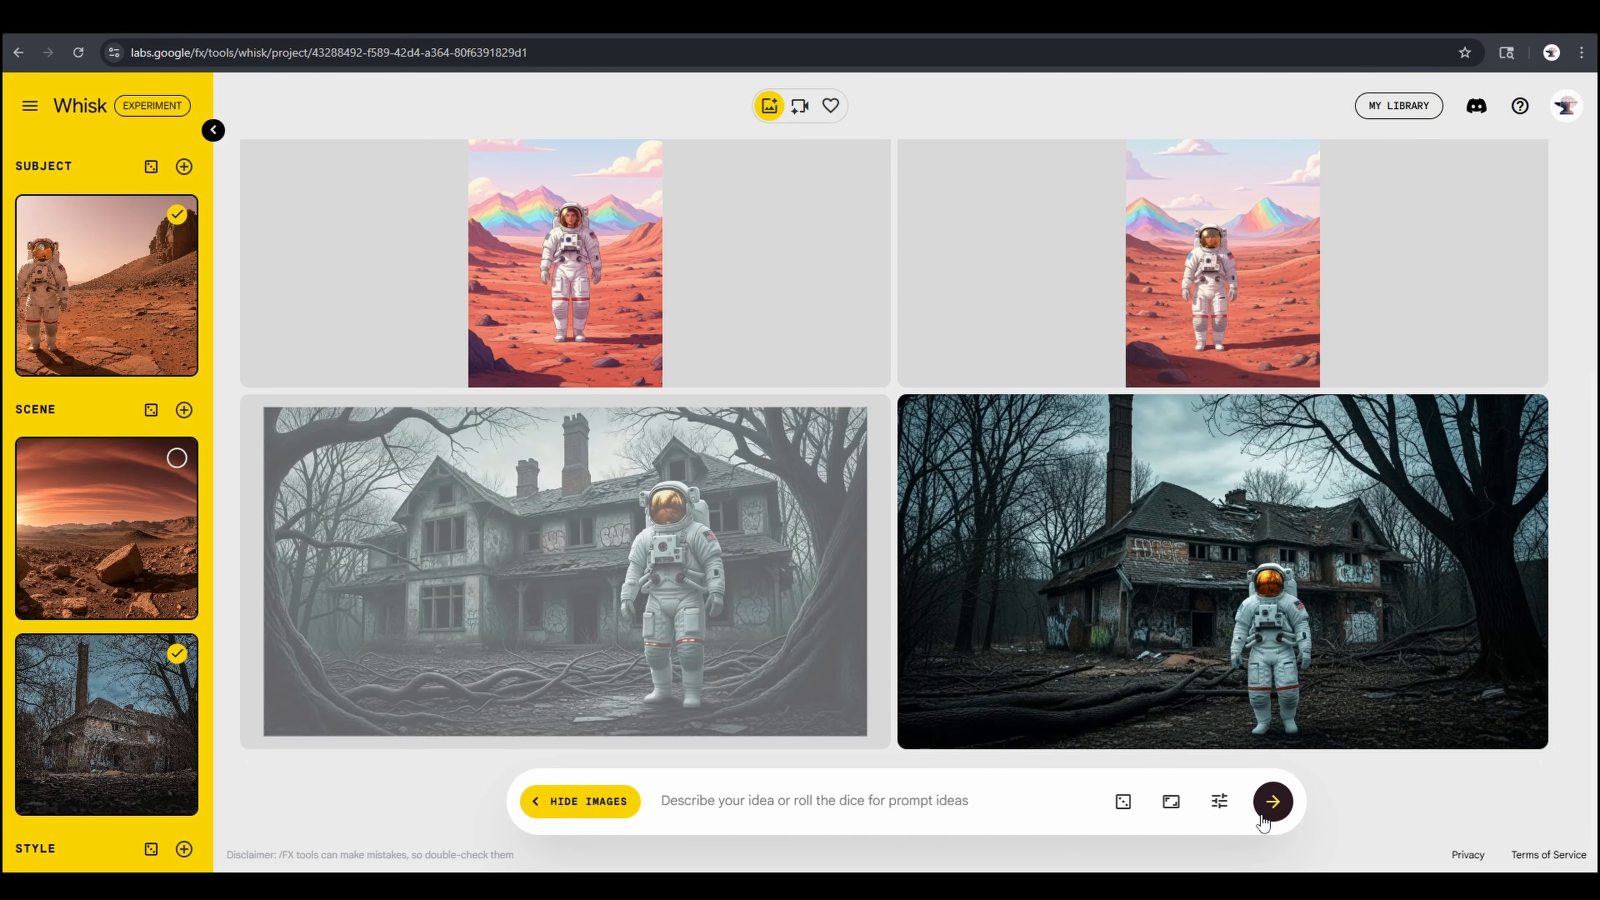
Step: Switch the style reference to the anime image and generate new images of the astronaut at the abandoned house
scroll(157, 807, down, 6)
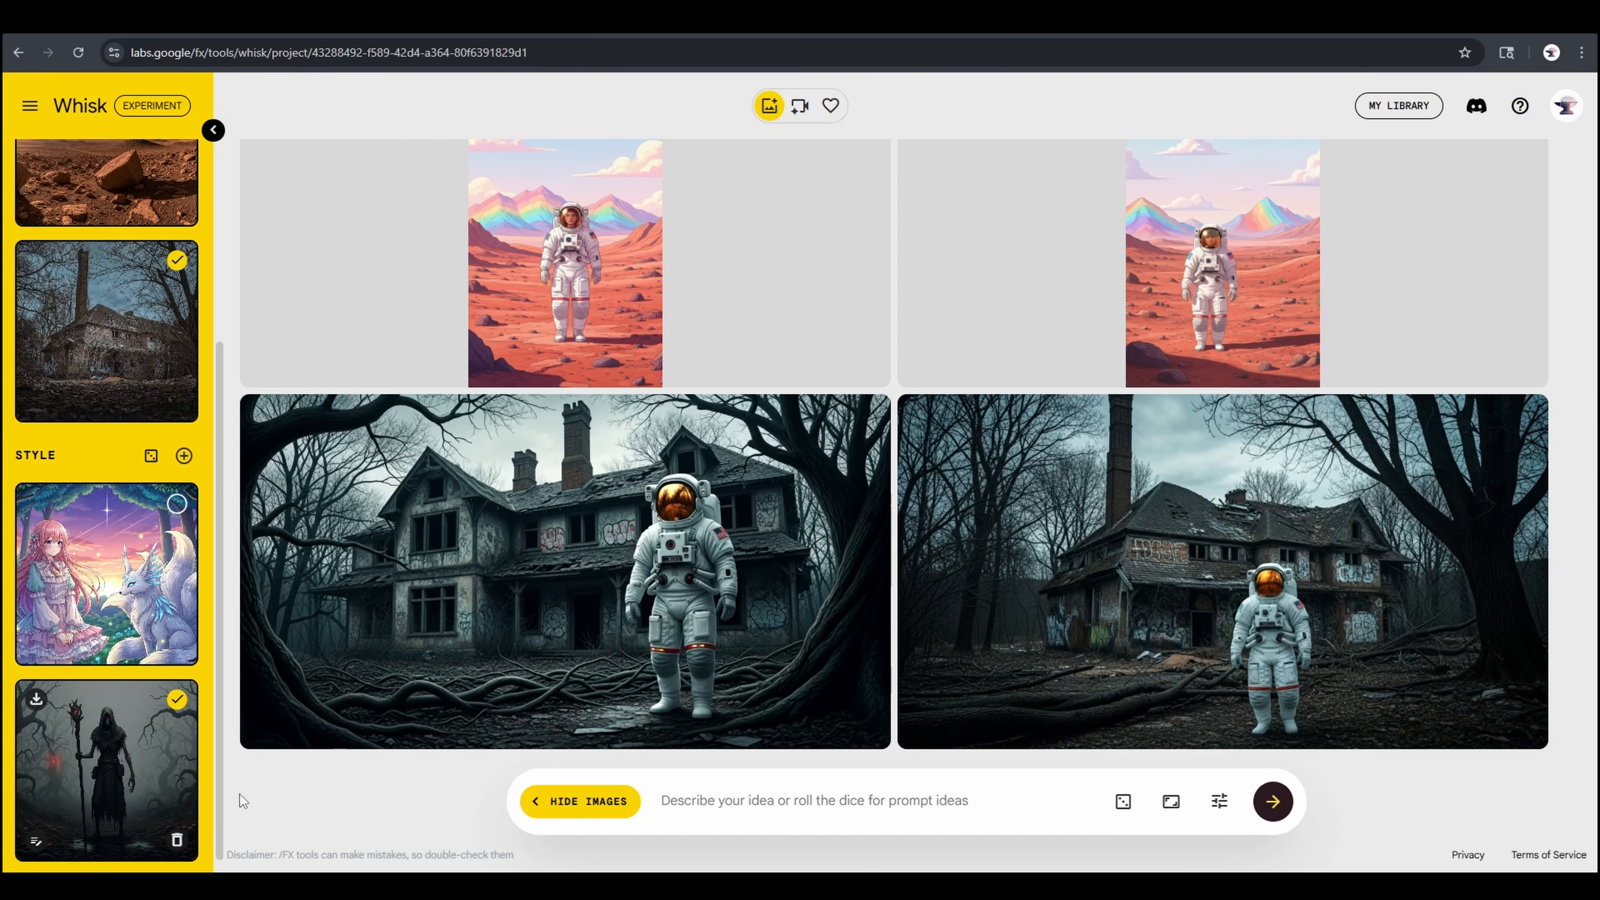
mouse_move(120, 699)
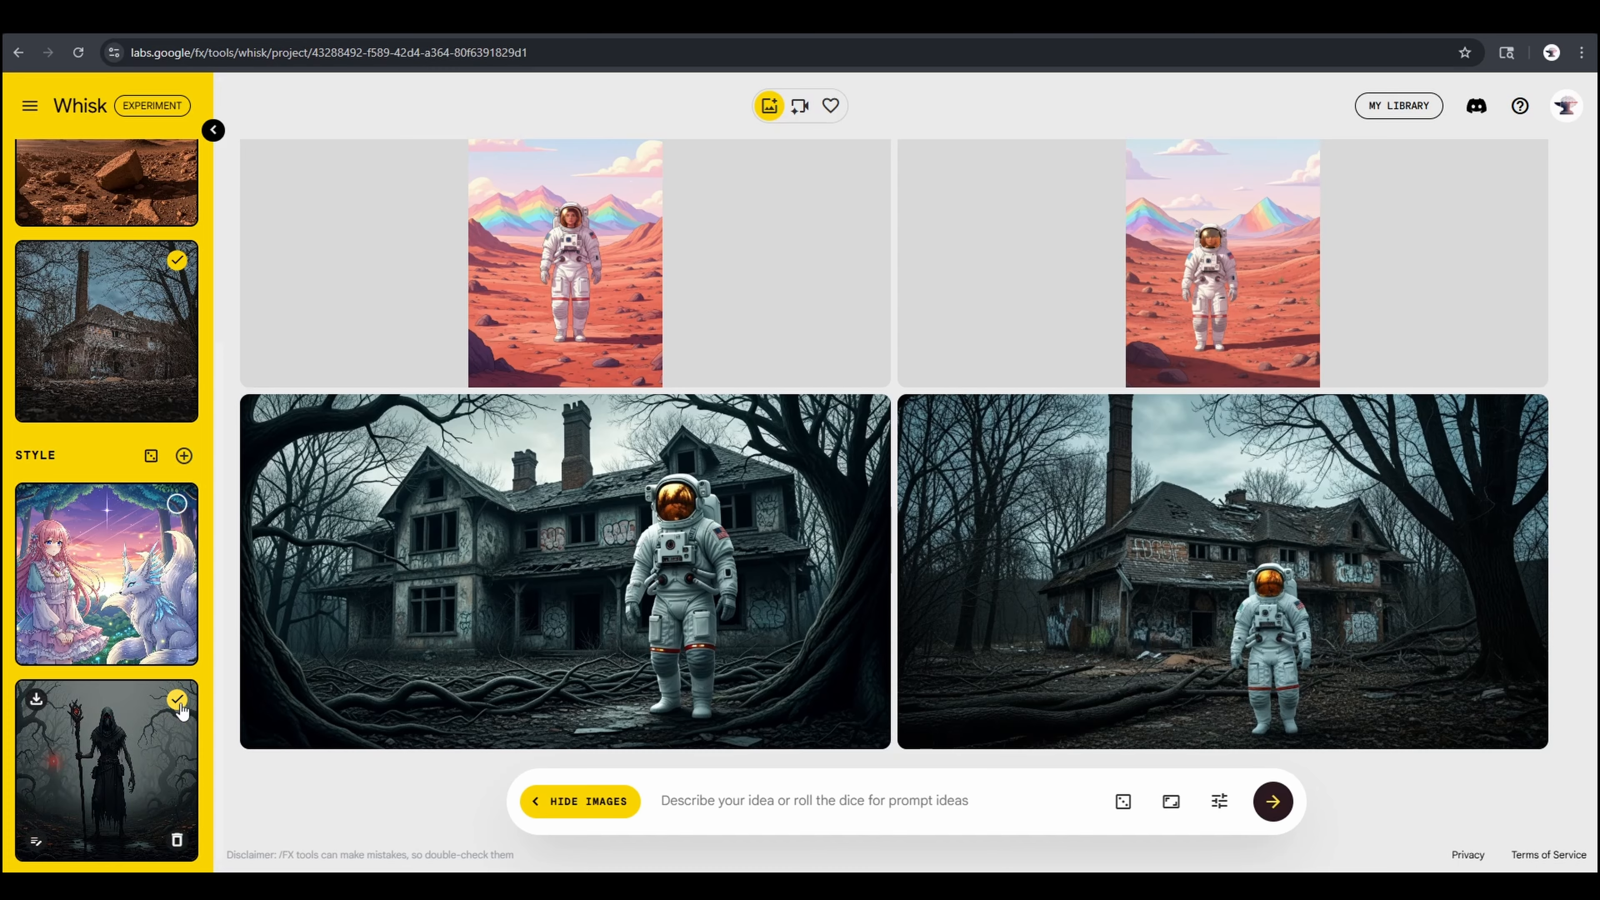
click(177, 503)
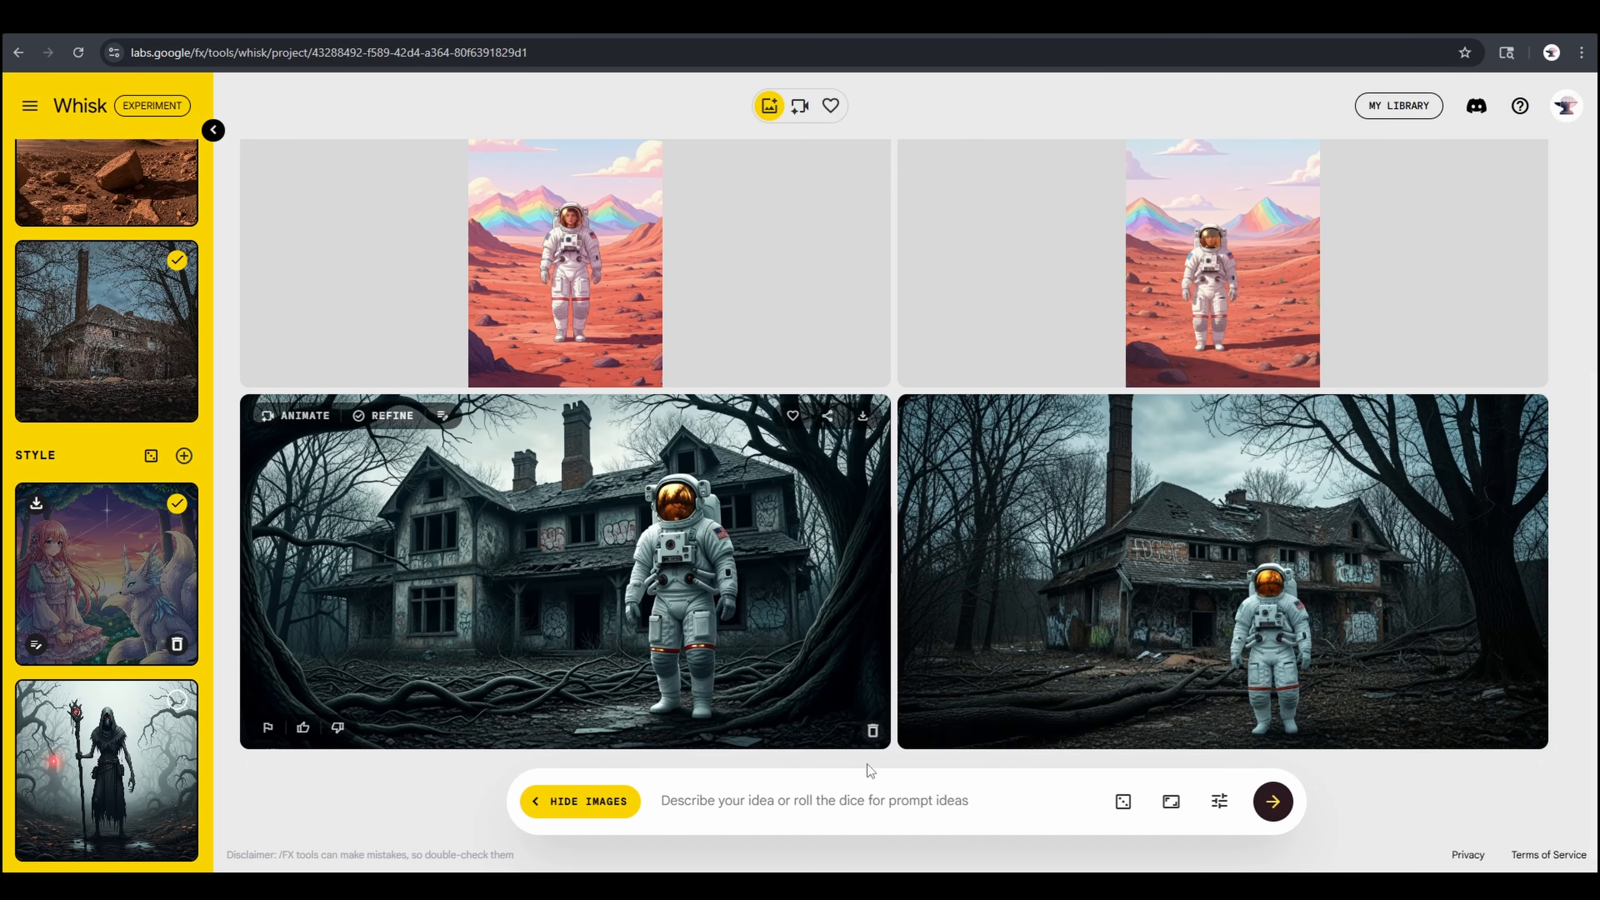
click(1257, 806)
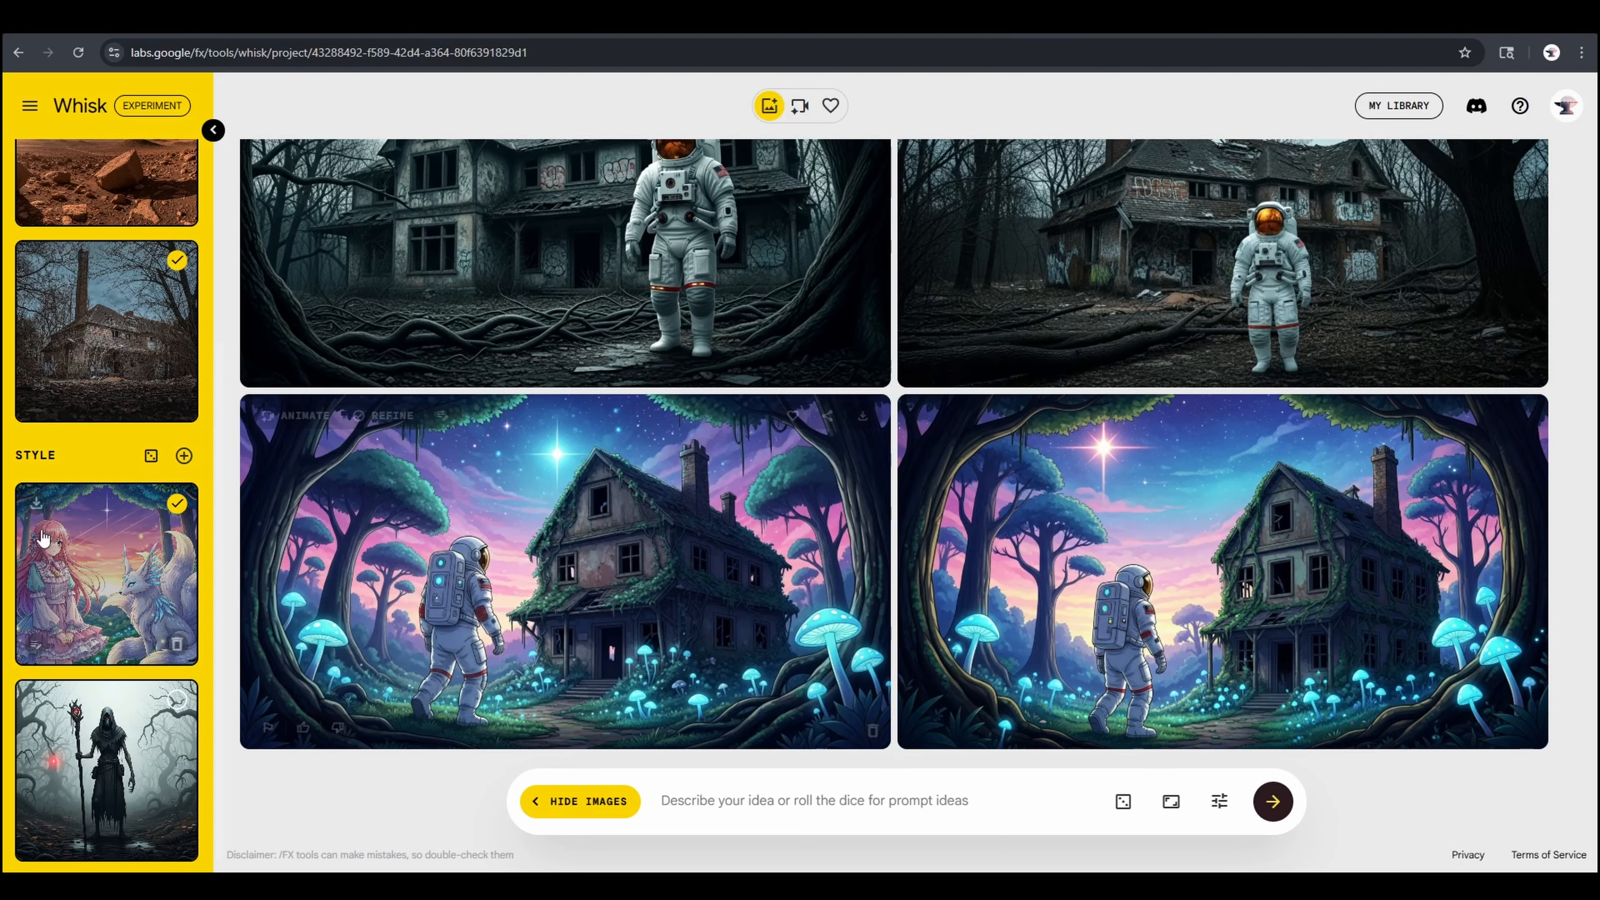
Step: Upload the photo of the woman holding a drink as a second subject reference
scroll(170, 492, up, 6)
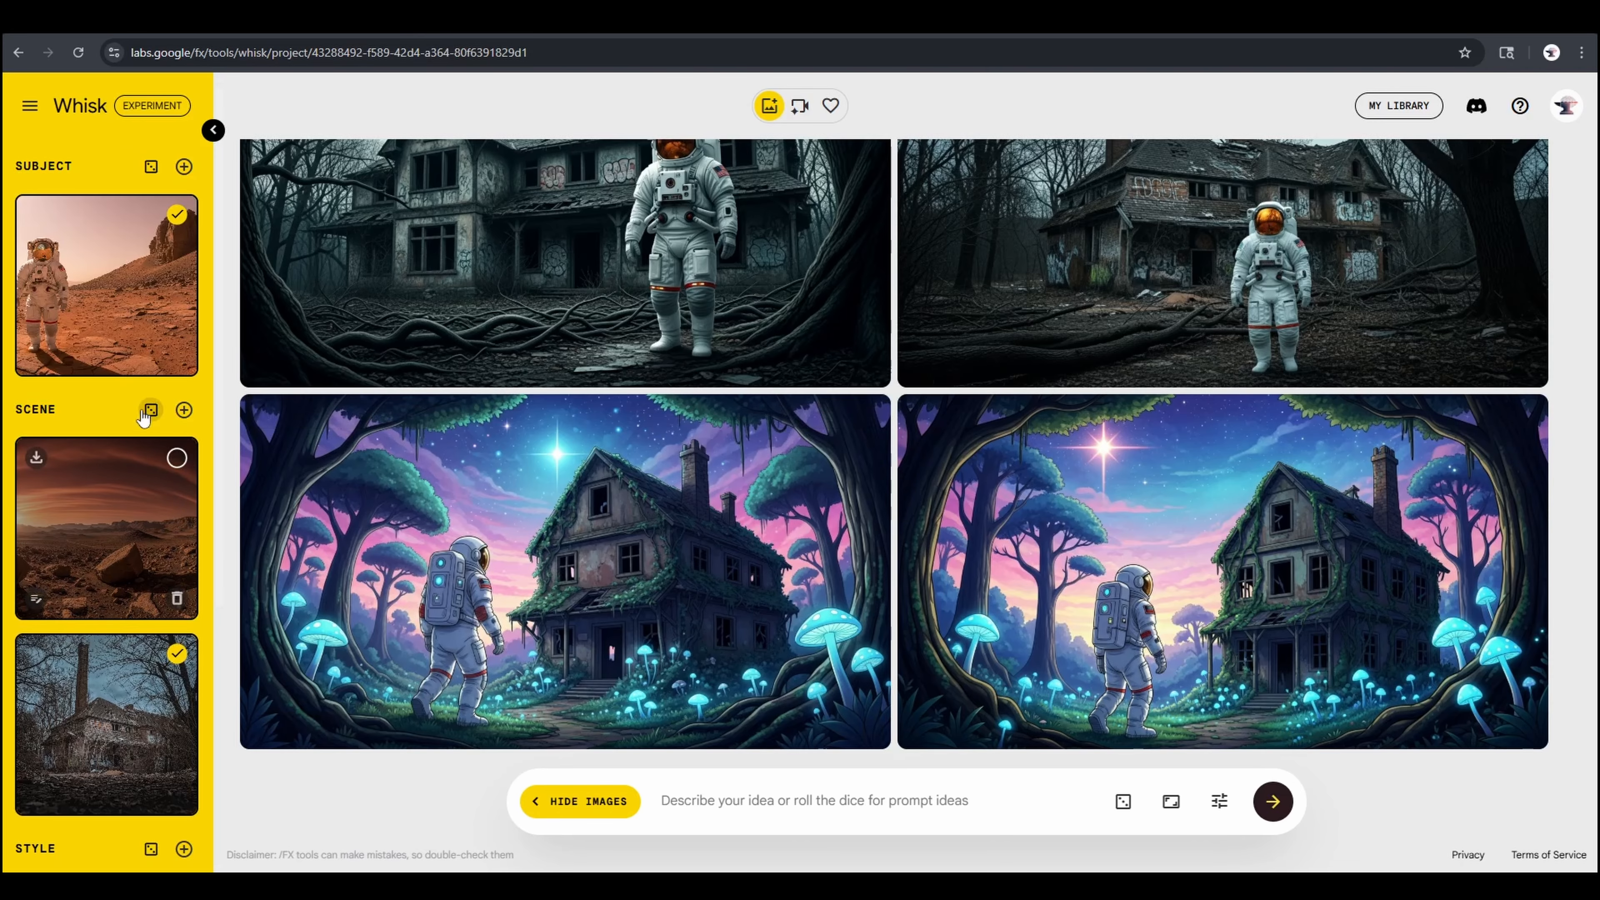
click(183, 166)
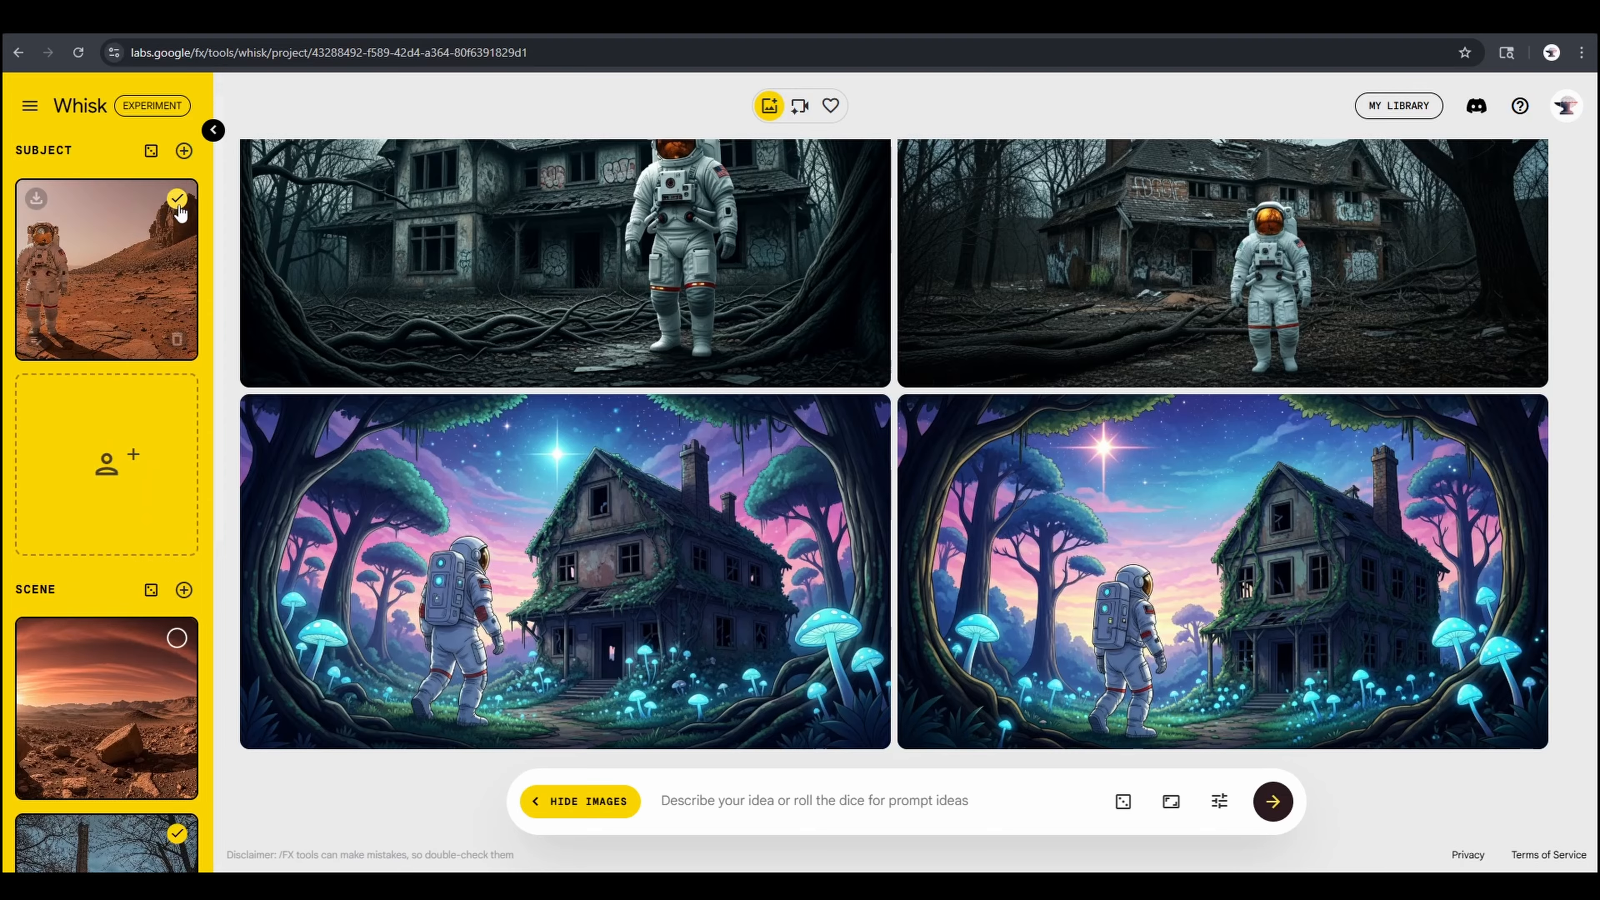
click(108, 514)
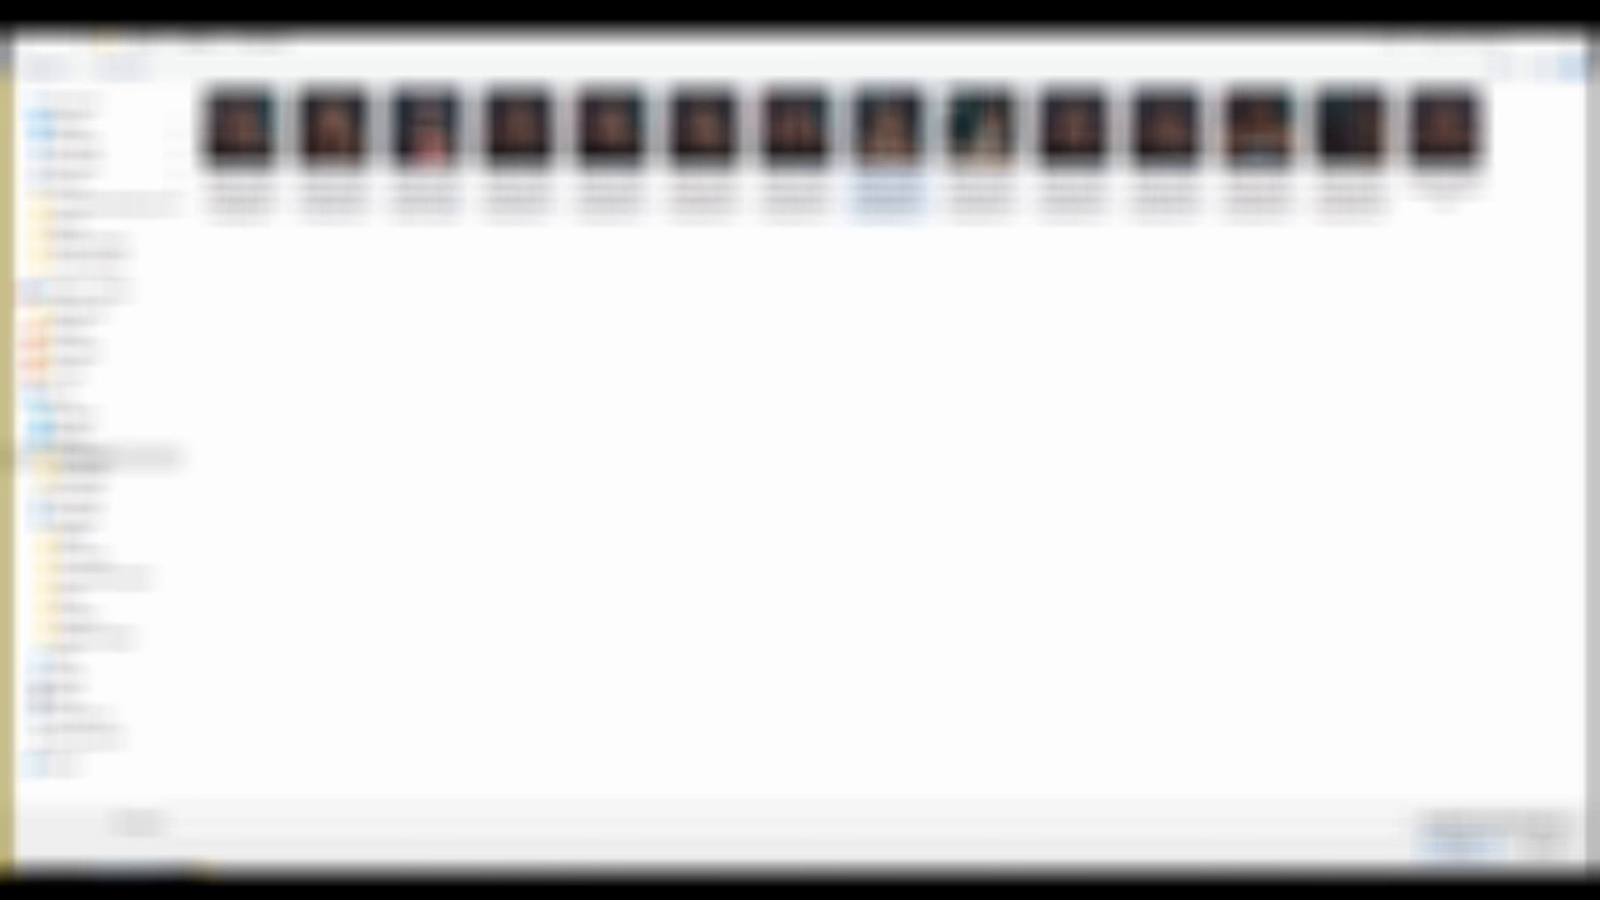
double_click(703, 132)
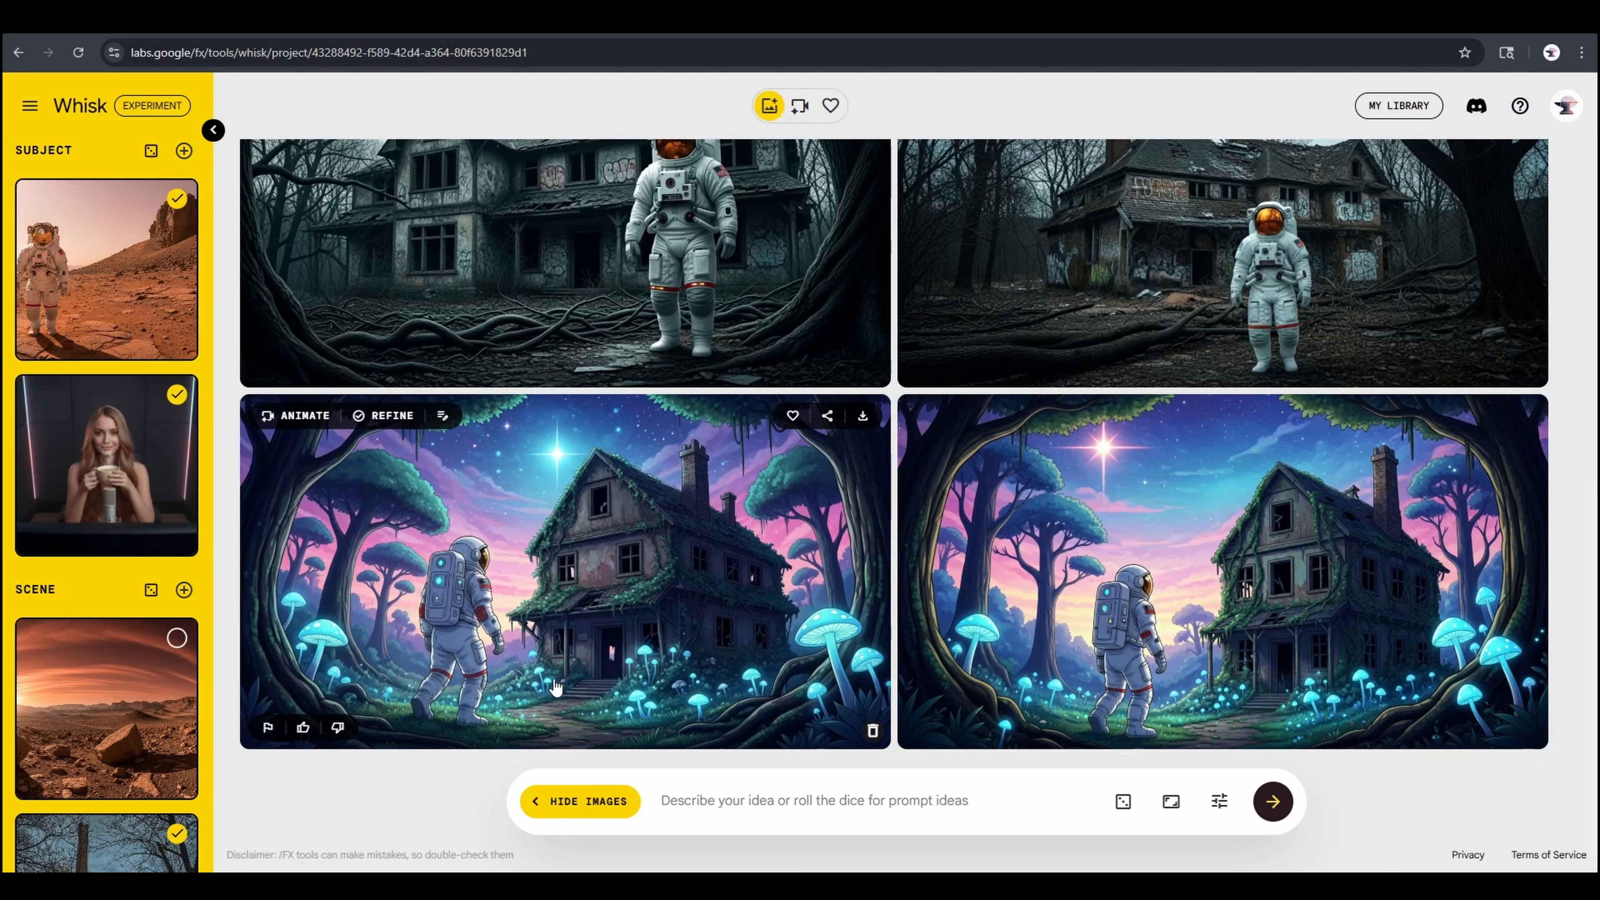
Step: Deselect the anime style and generate images from the prompt "two subject walking towards the house"
scroll(132, 500, down, 3)
click(725, 804)
text(two subject walking towards)
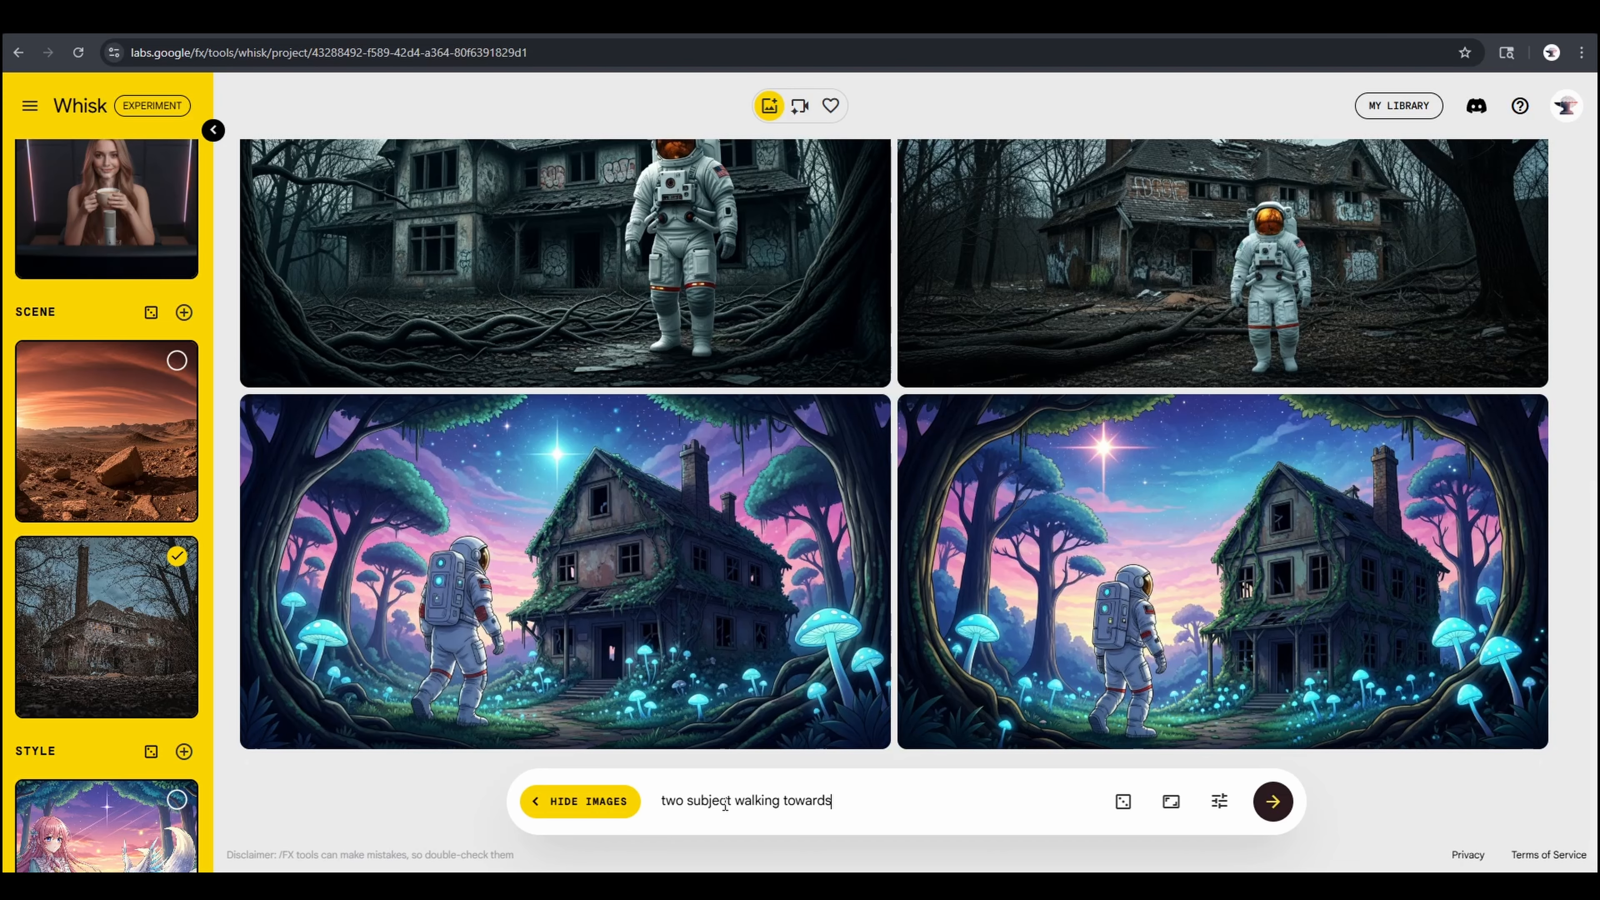
click(1267, 808)
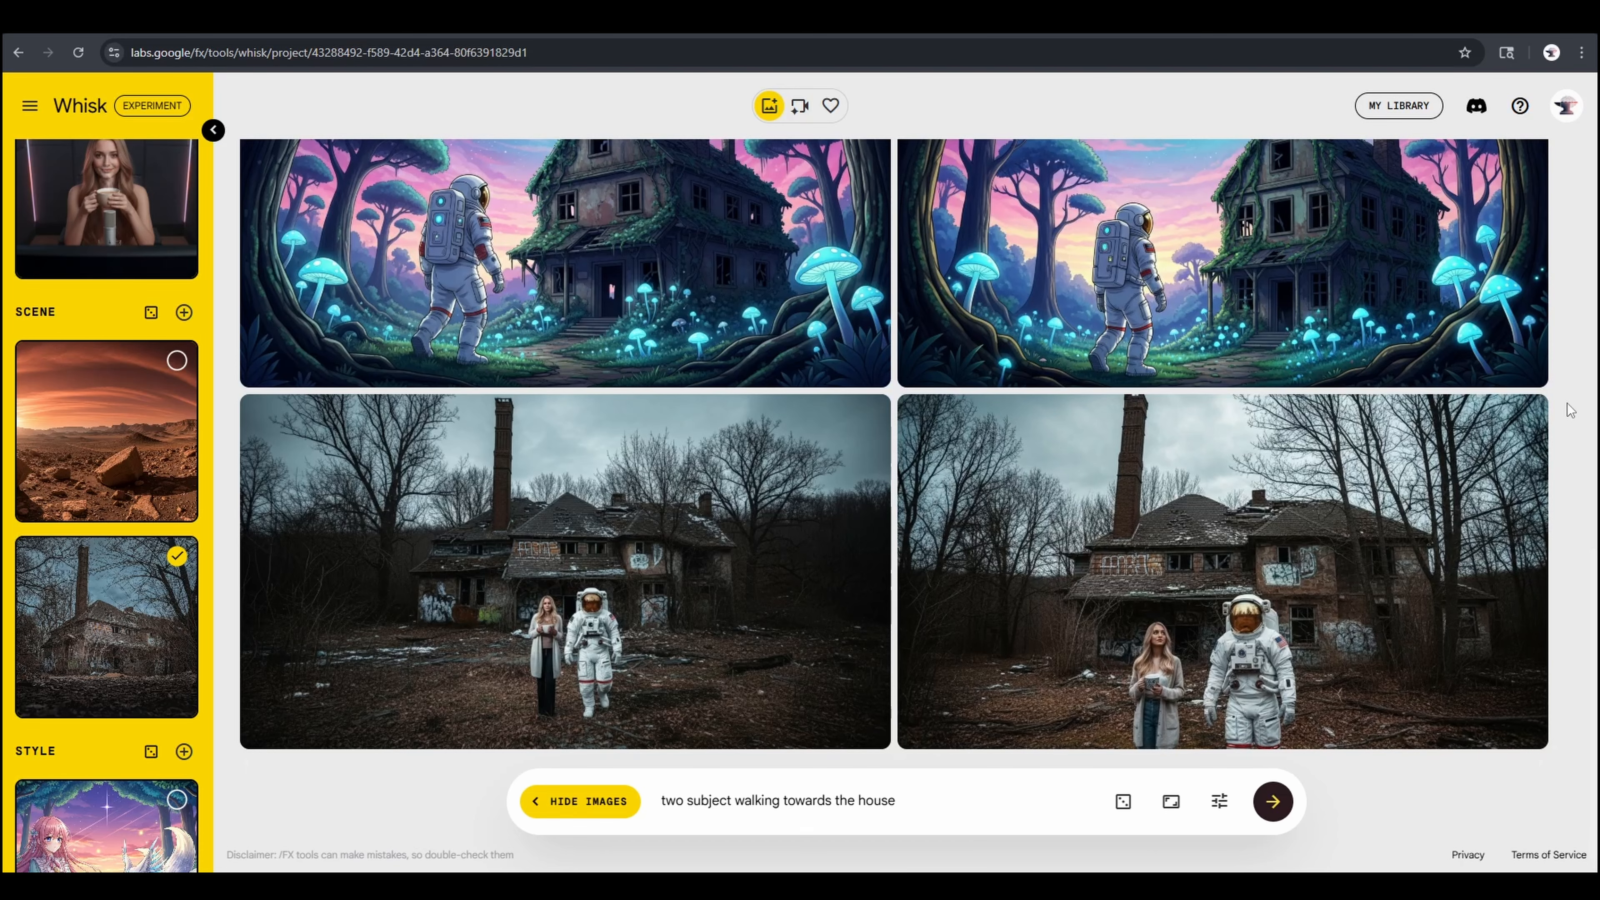
Step: Replace the prompt with "the astrounat scaring the girl inside the house" and generate images from it
key(ctrl+a)
text(the as)
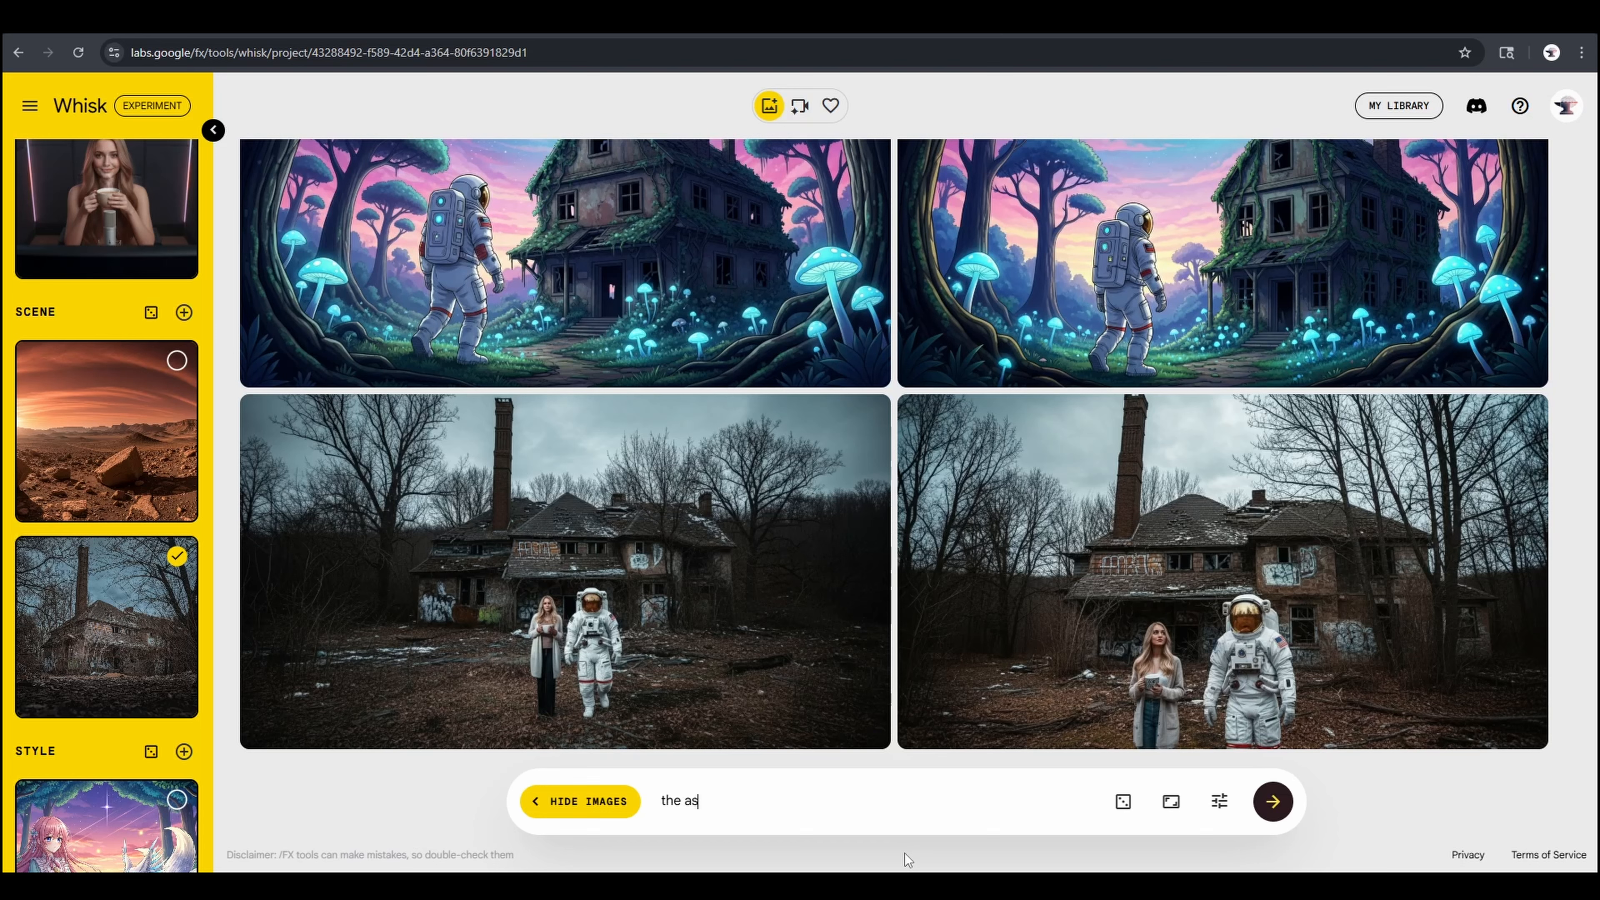
text(trounat scaring the girl)
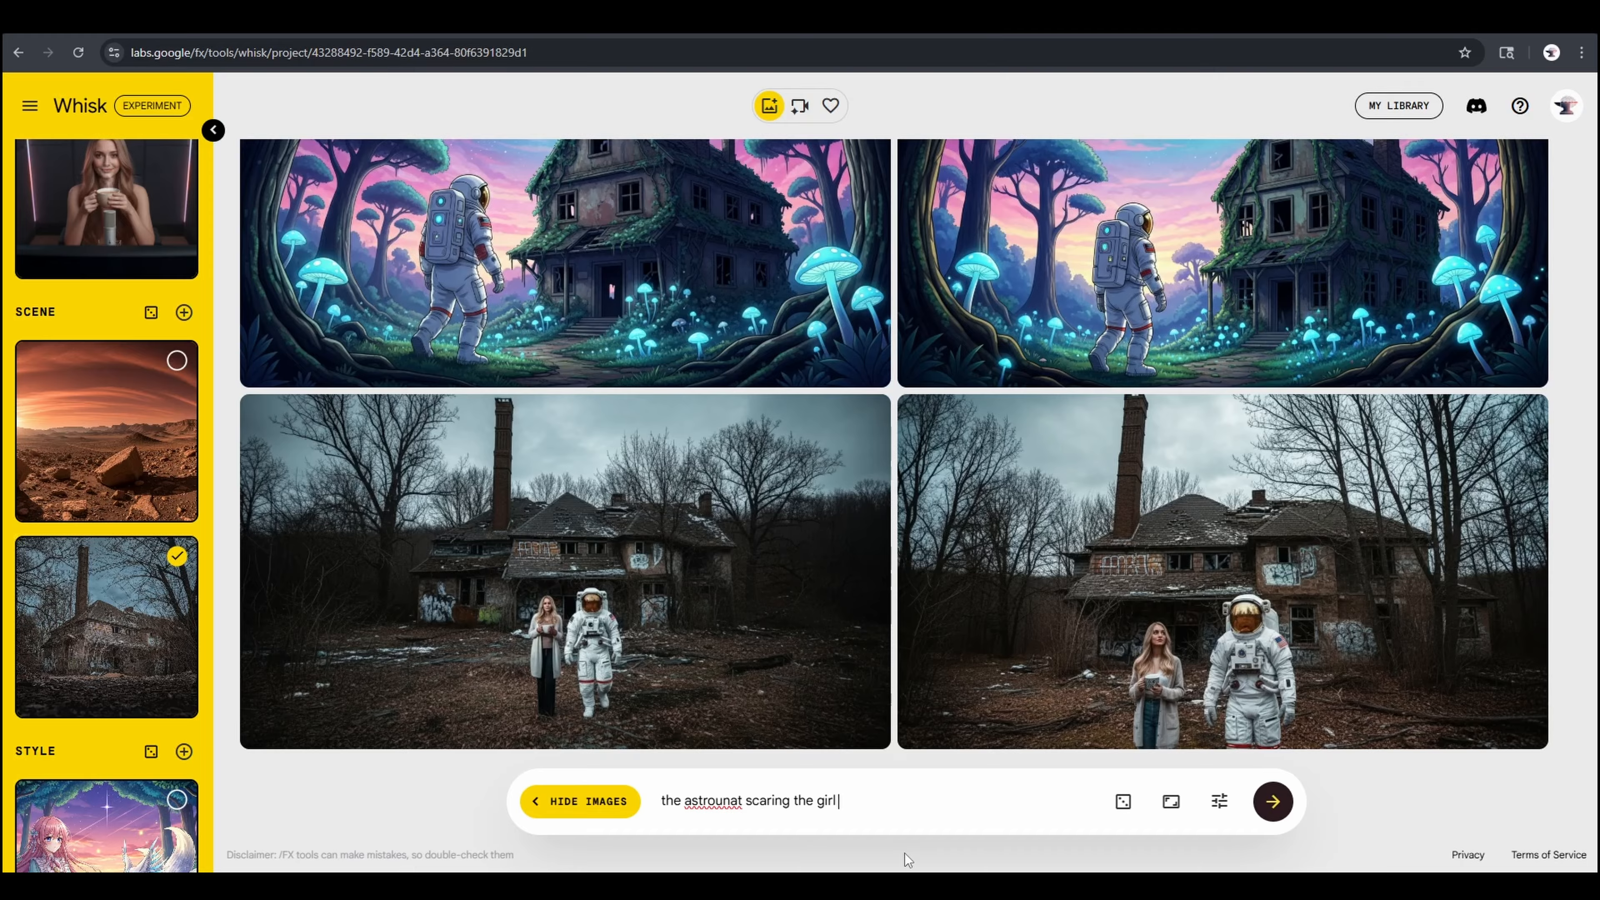
text( inside the house)
key(Return)
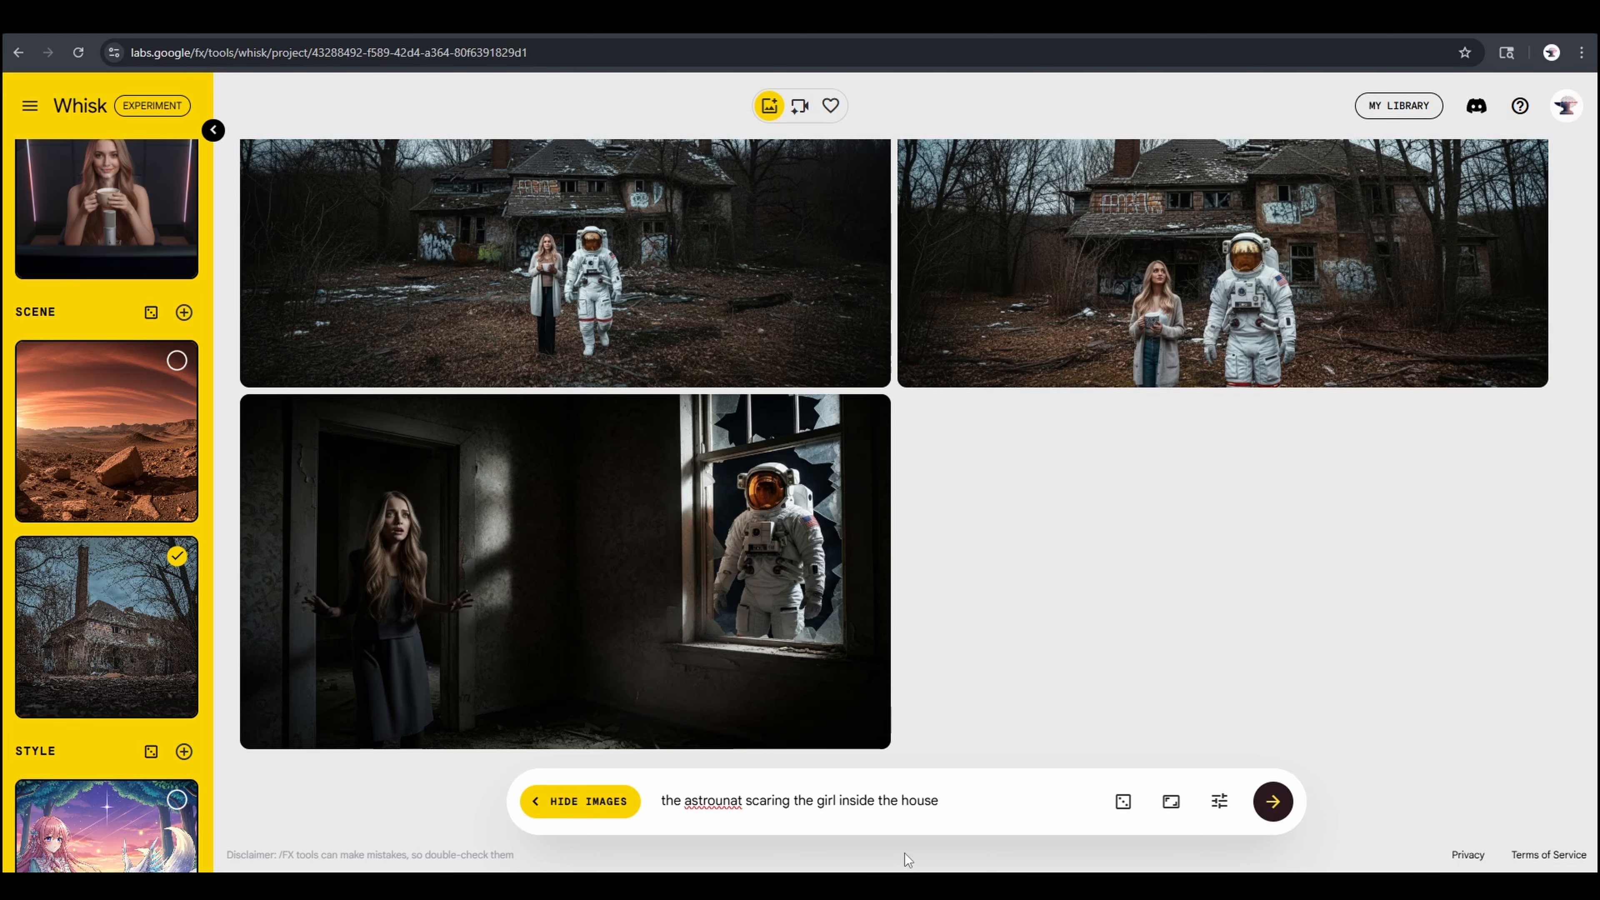
Step: Clear the prompt, then refine the new dark-room image with the edit "the woman has an axe in his hand"
key(ctrl+a)
key(BackSpace)
mouse_move(854, 526)
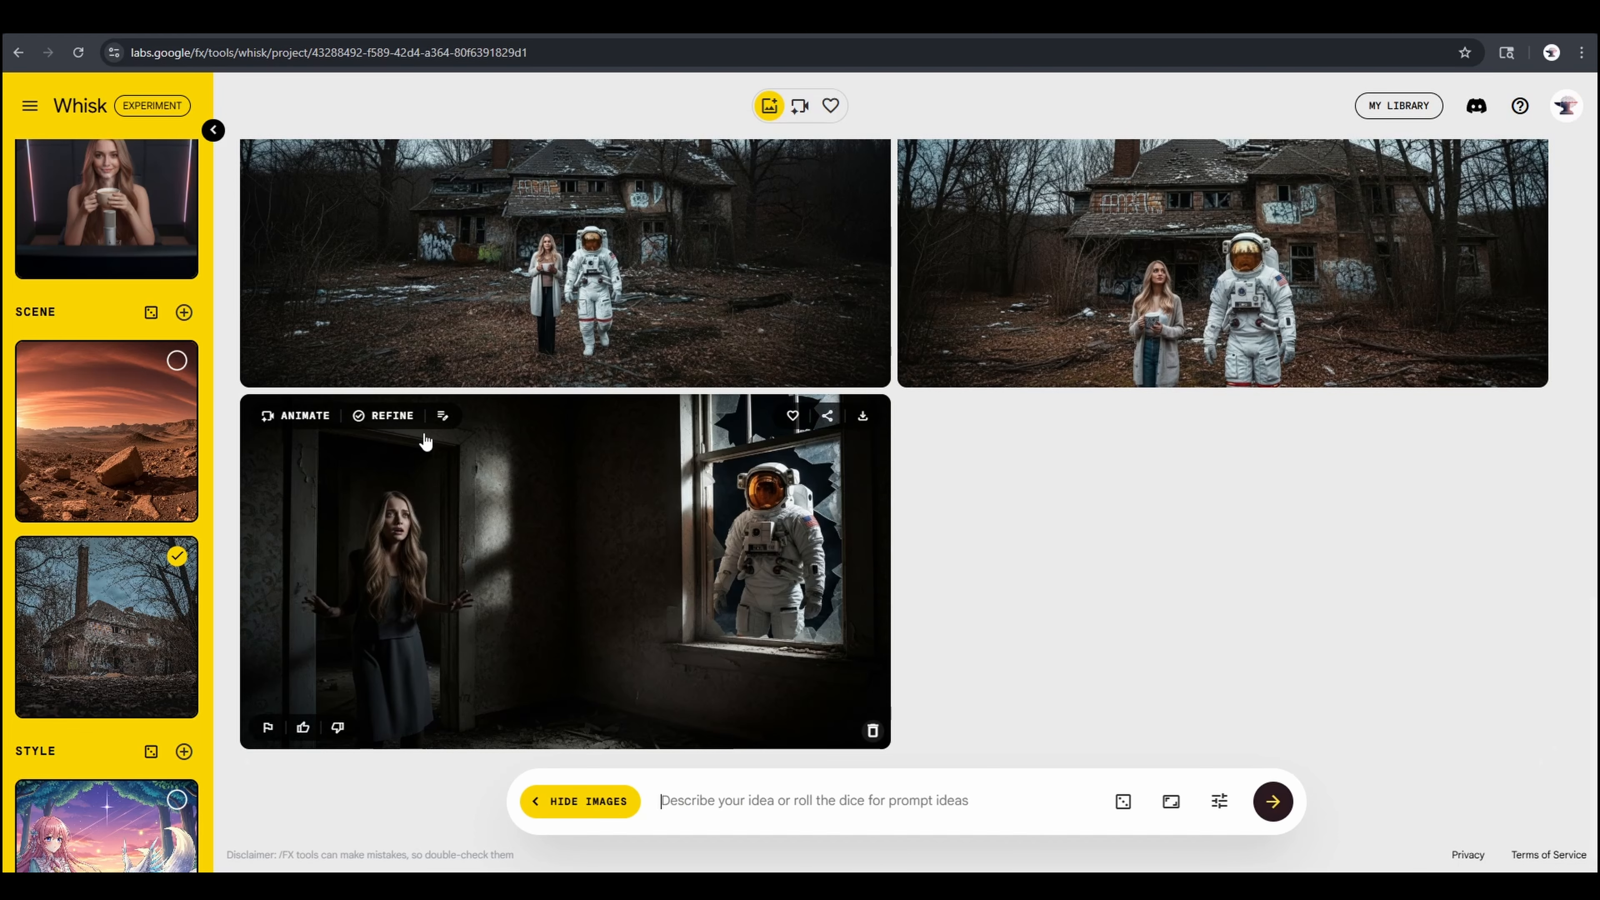
click(385, 416)
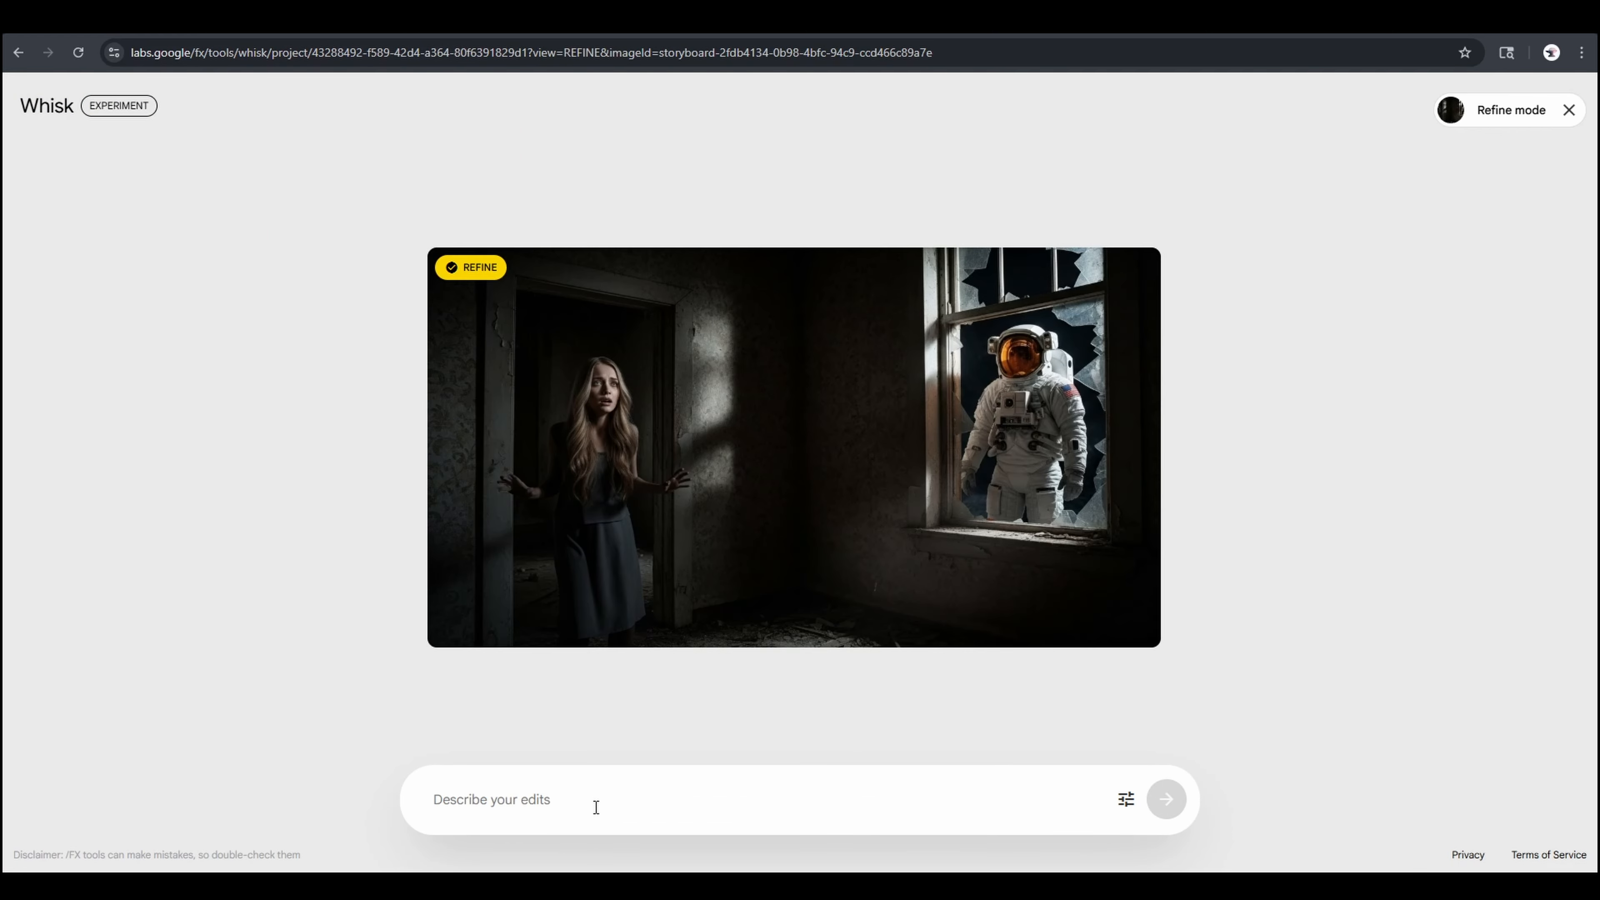
text(the woman )
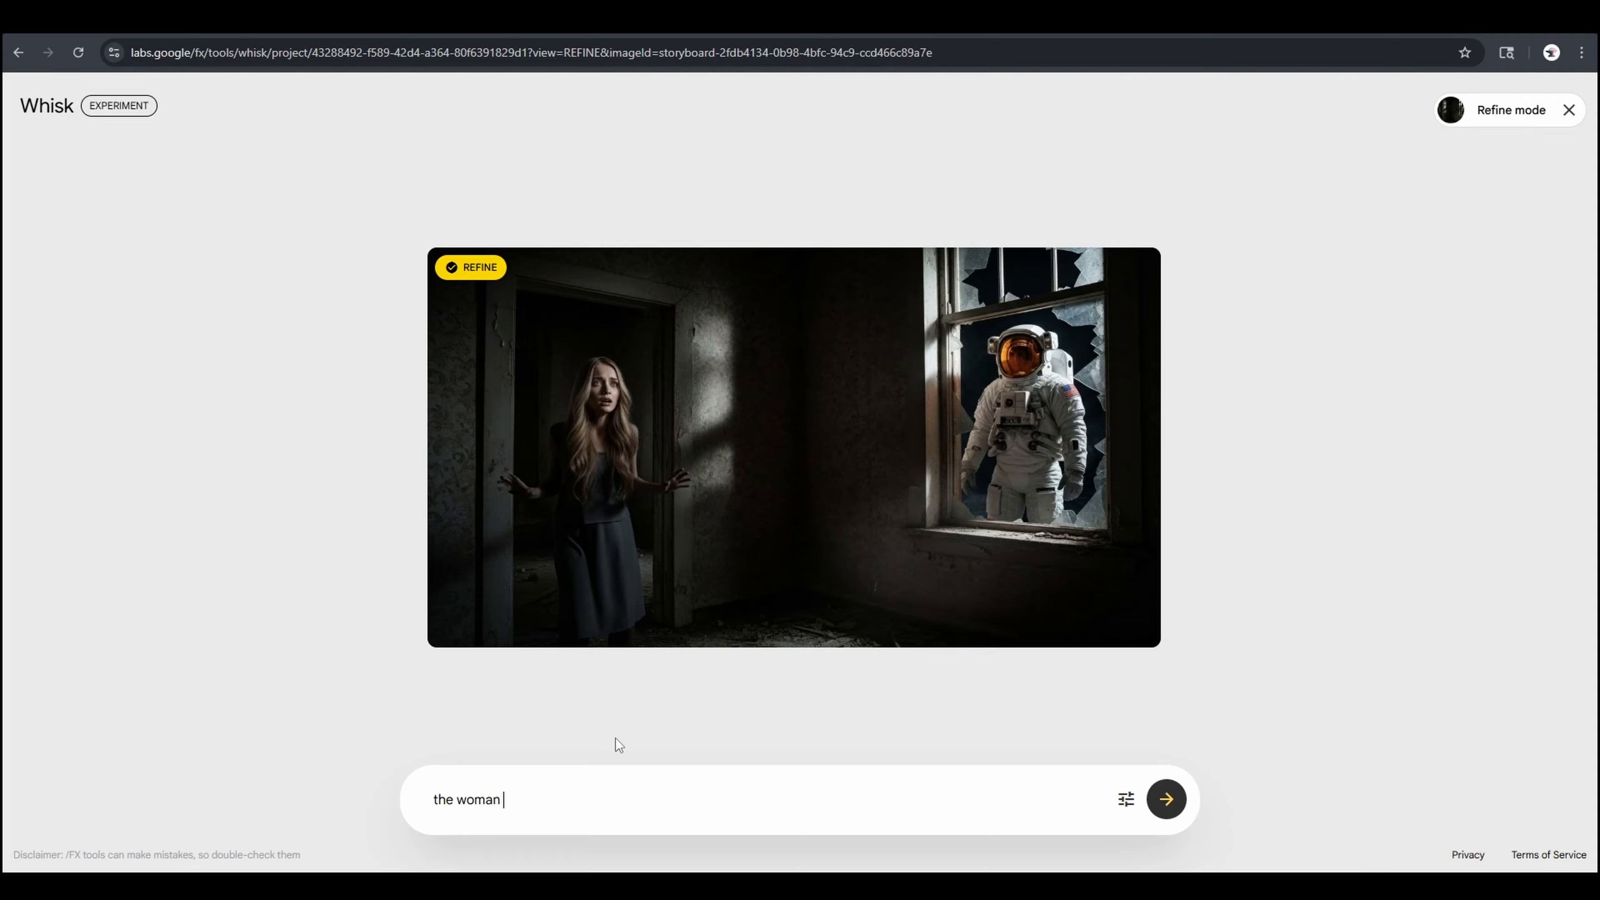
text(has an axe in his hand)
key(Return)
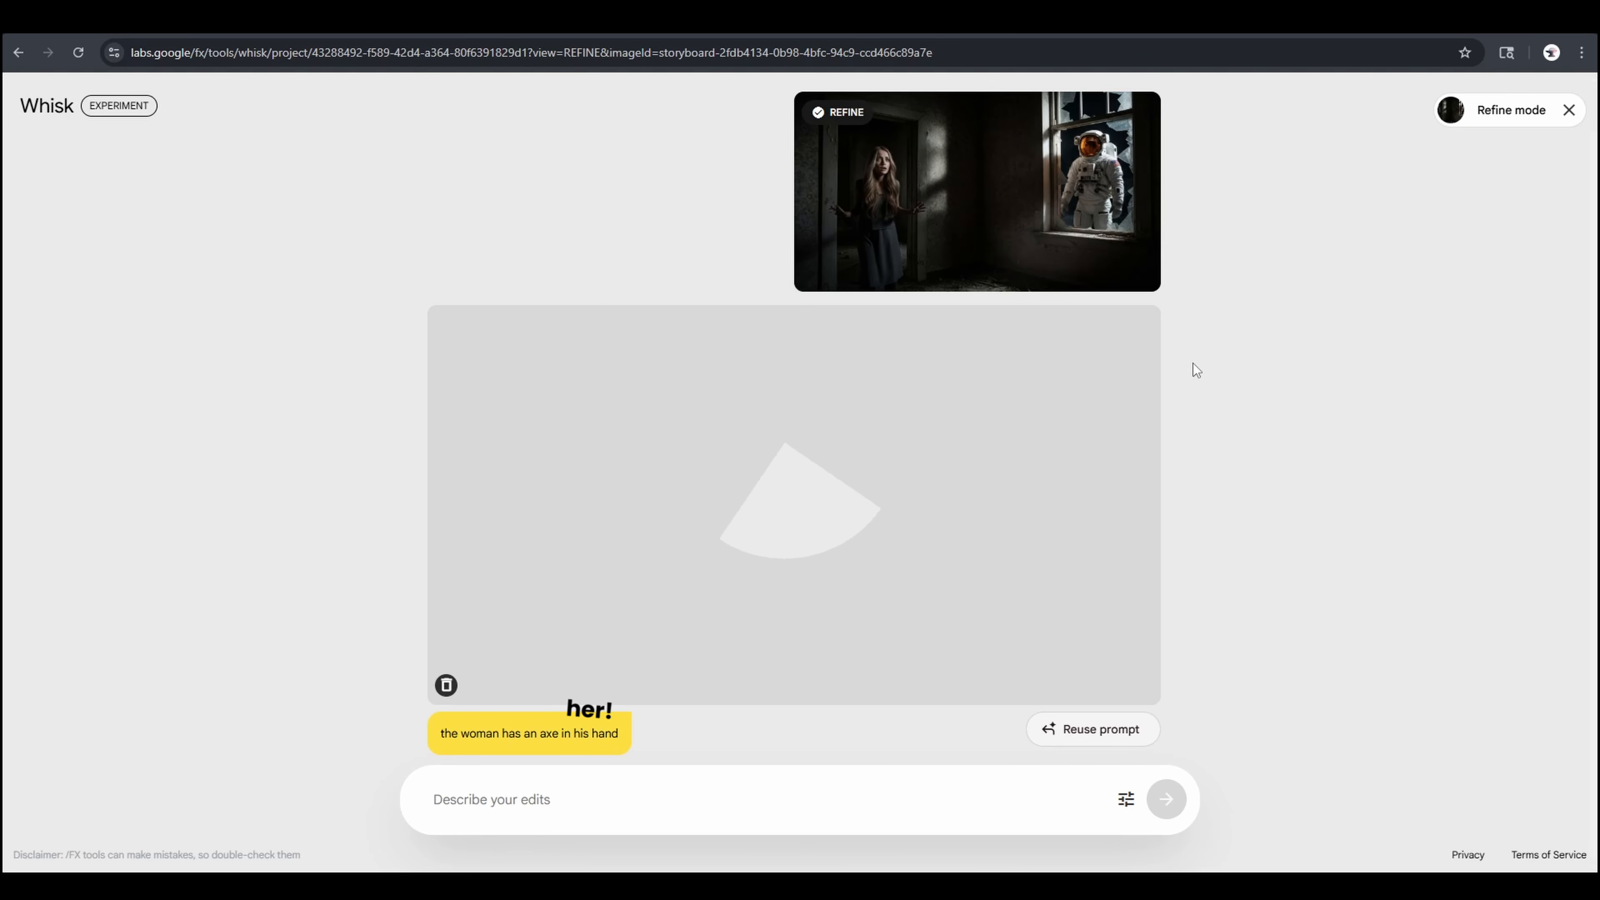
Step: Refine the axe image with the edit "she is furious"
click(521, 805)
text(she is furious)
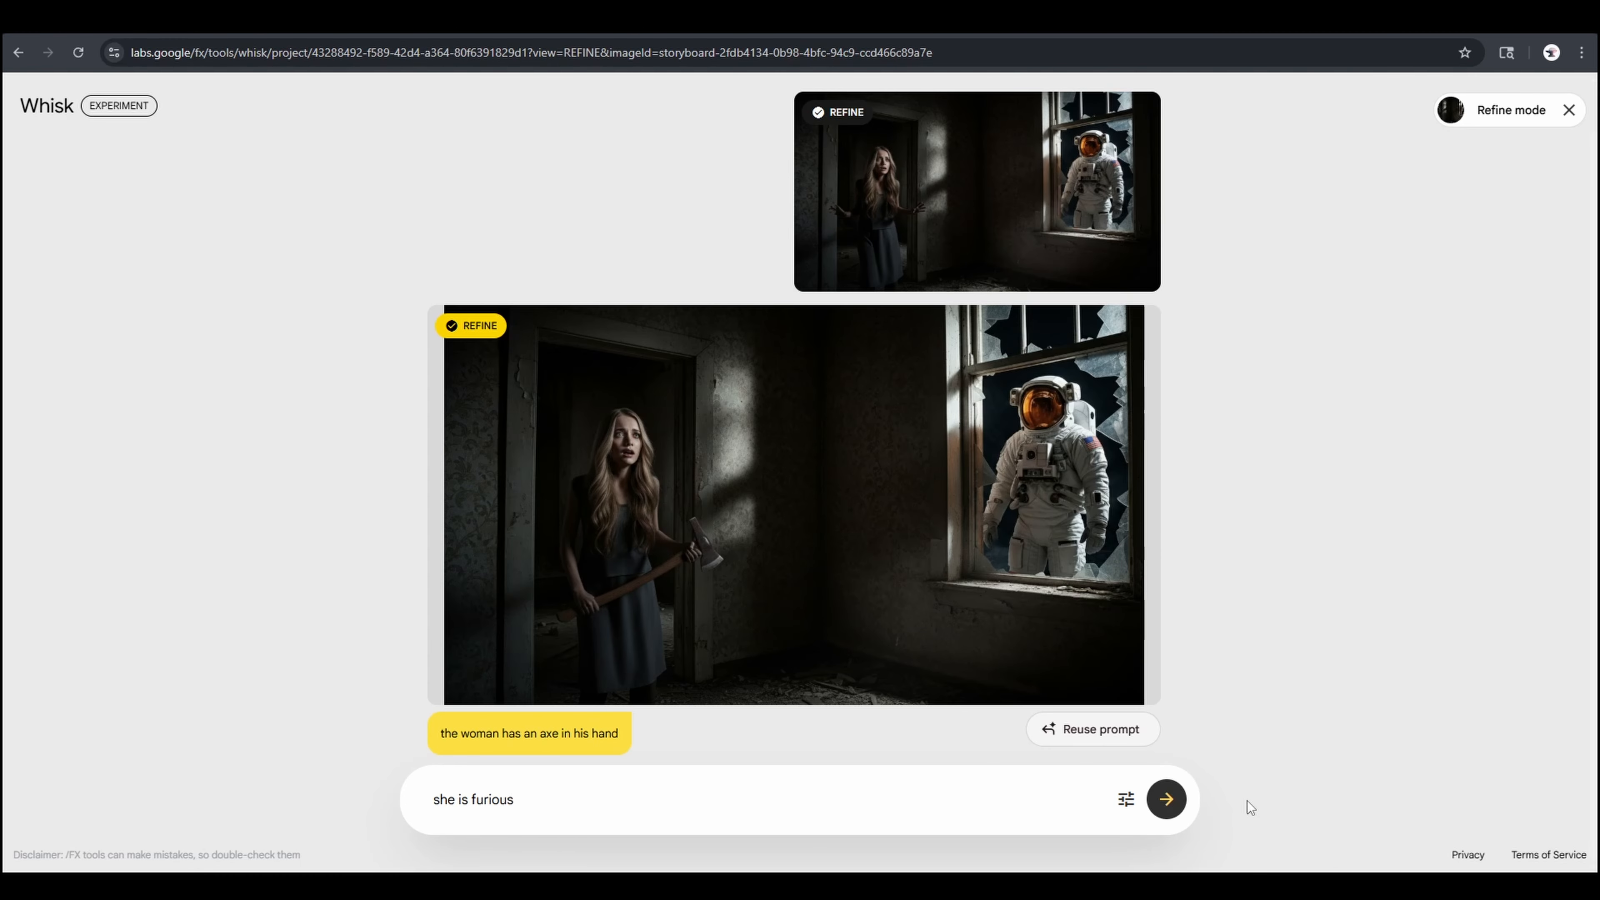
click(1166, 799)
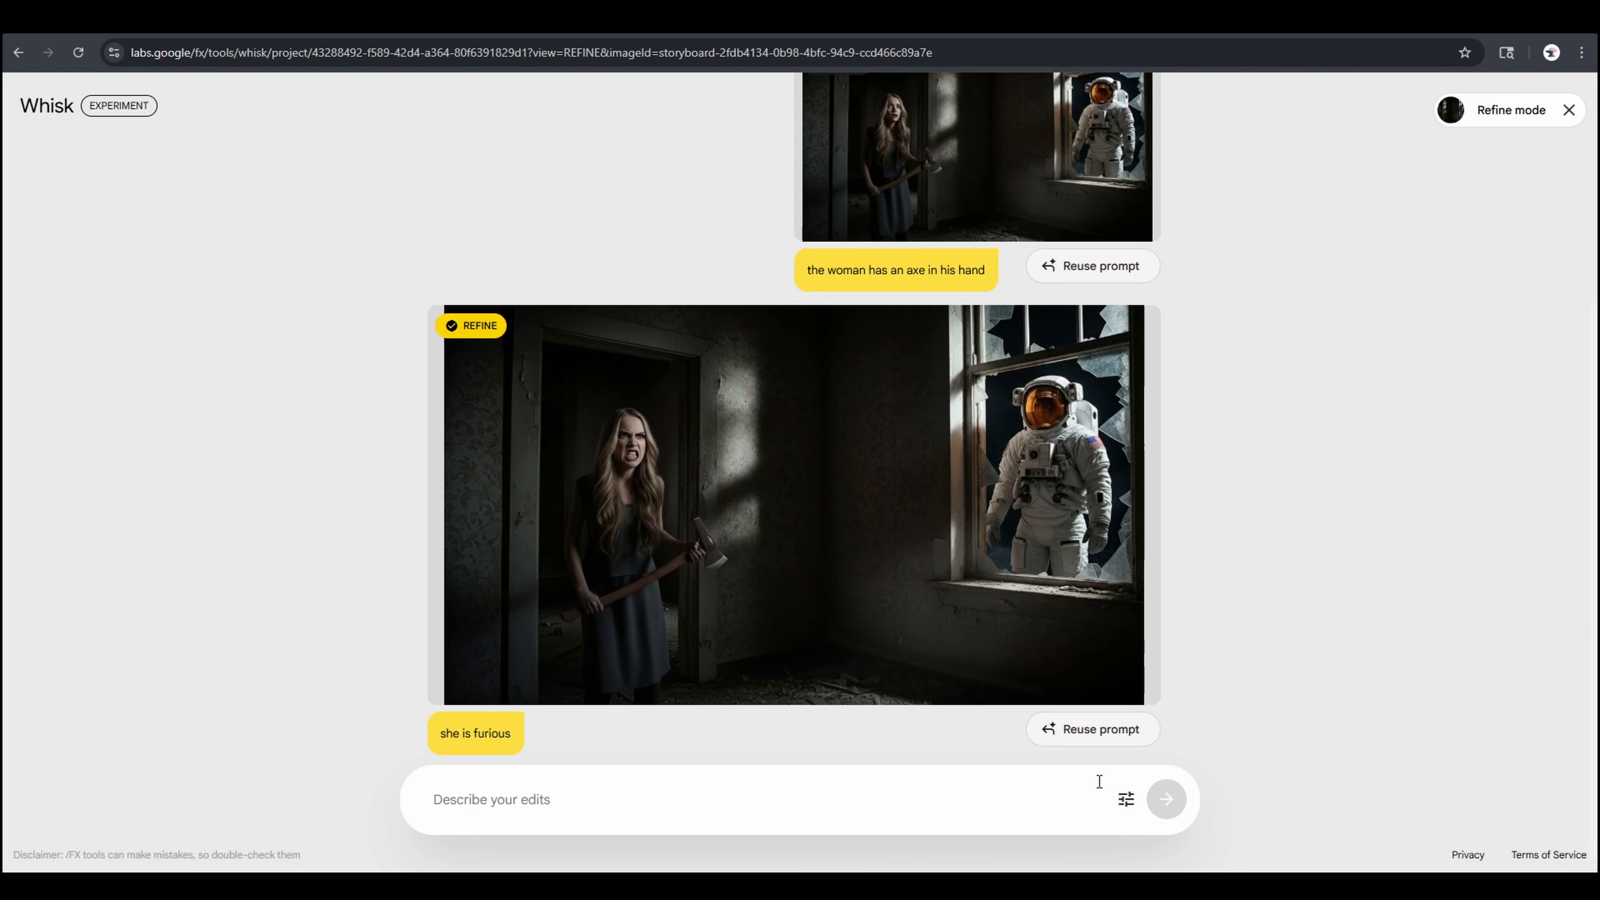
Step: Refine the image with "astrounat's suit is covered with blood" and try a further edit reading "the astrounat attacks"
text(astrounat's suit is covered with blood)
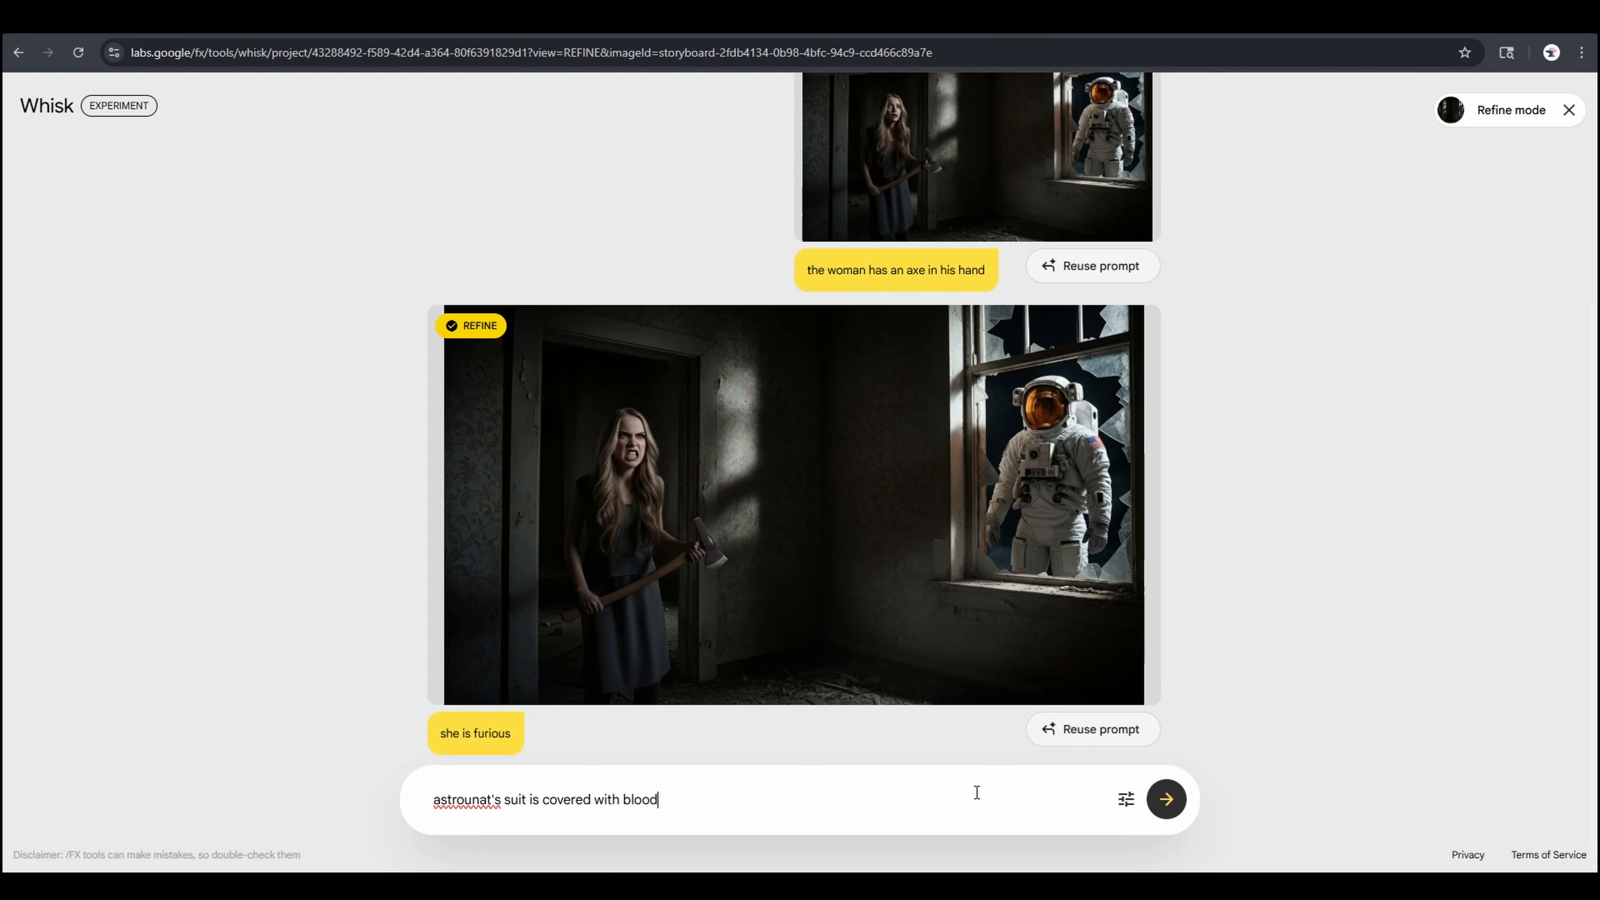
key(Return)
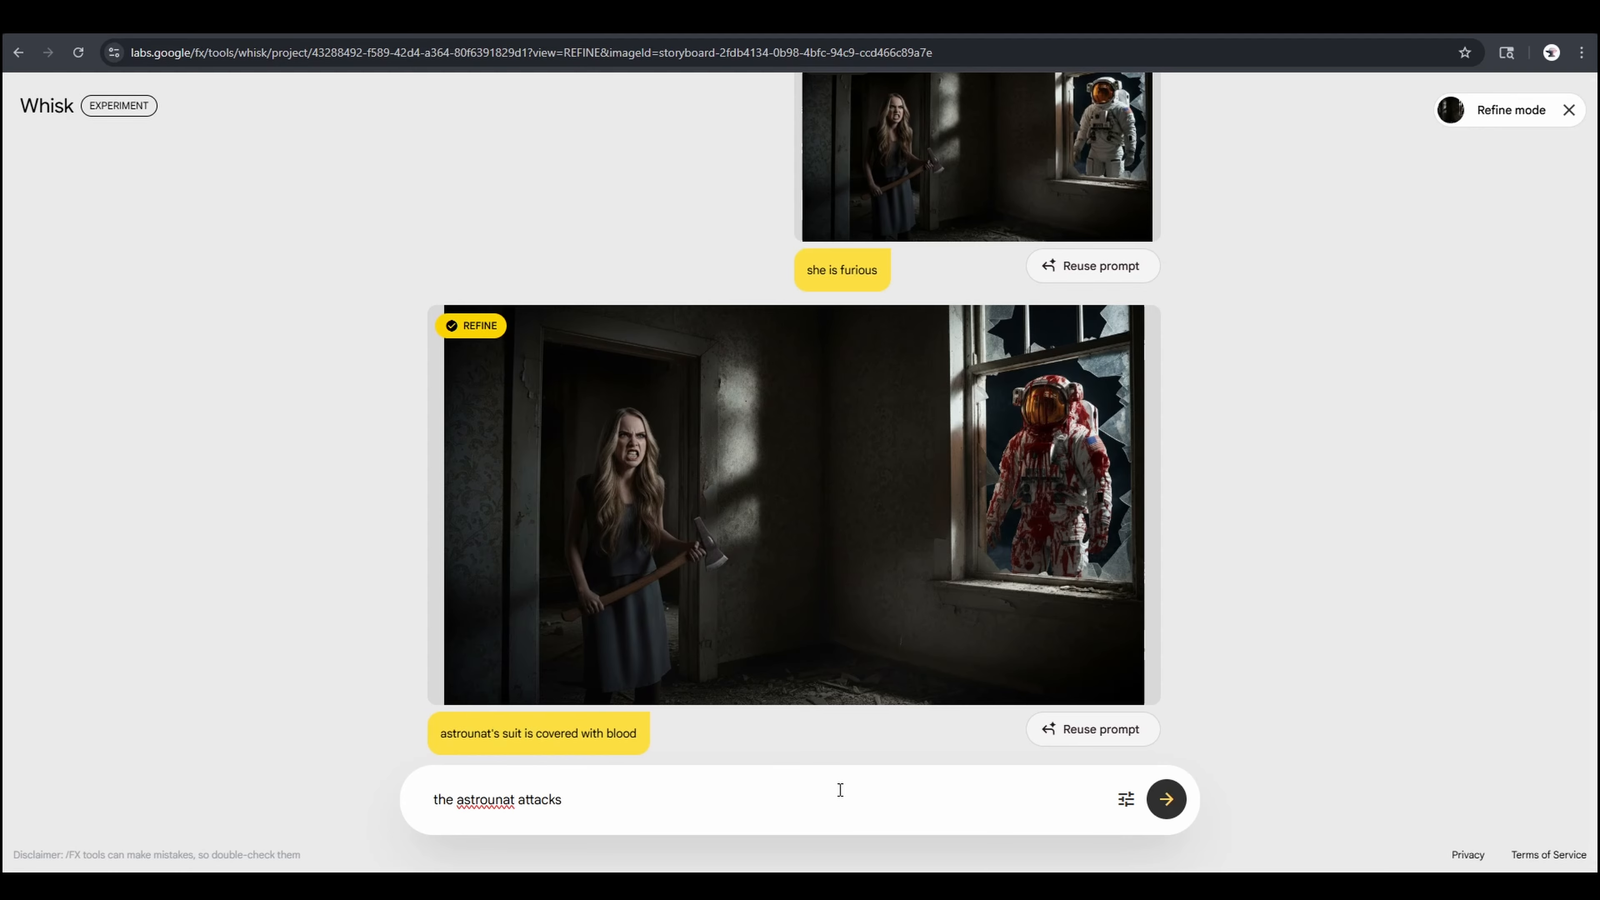
key(Return)
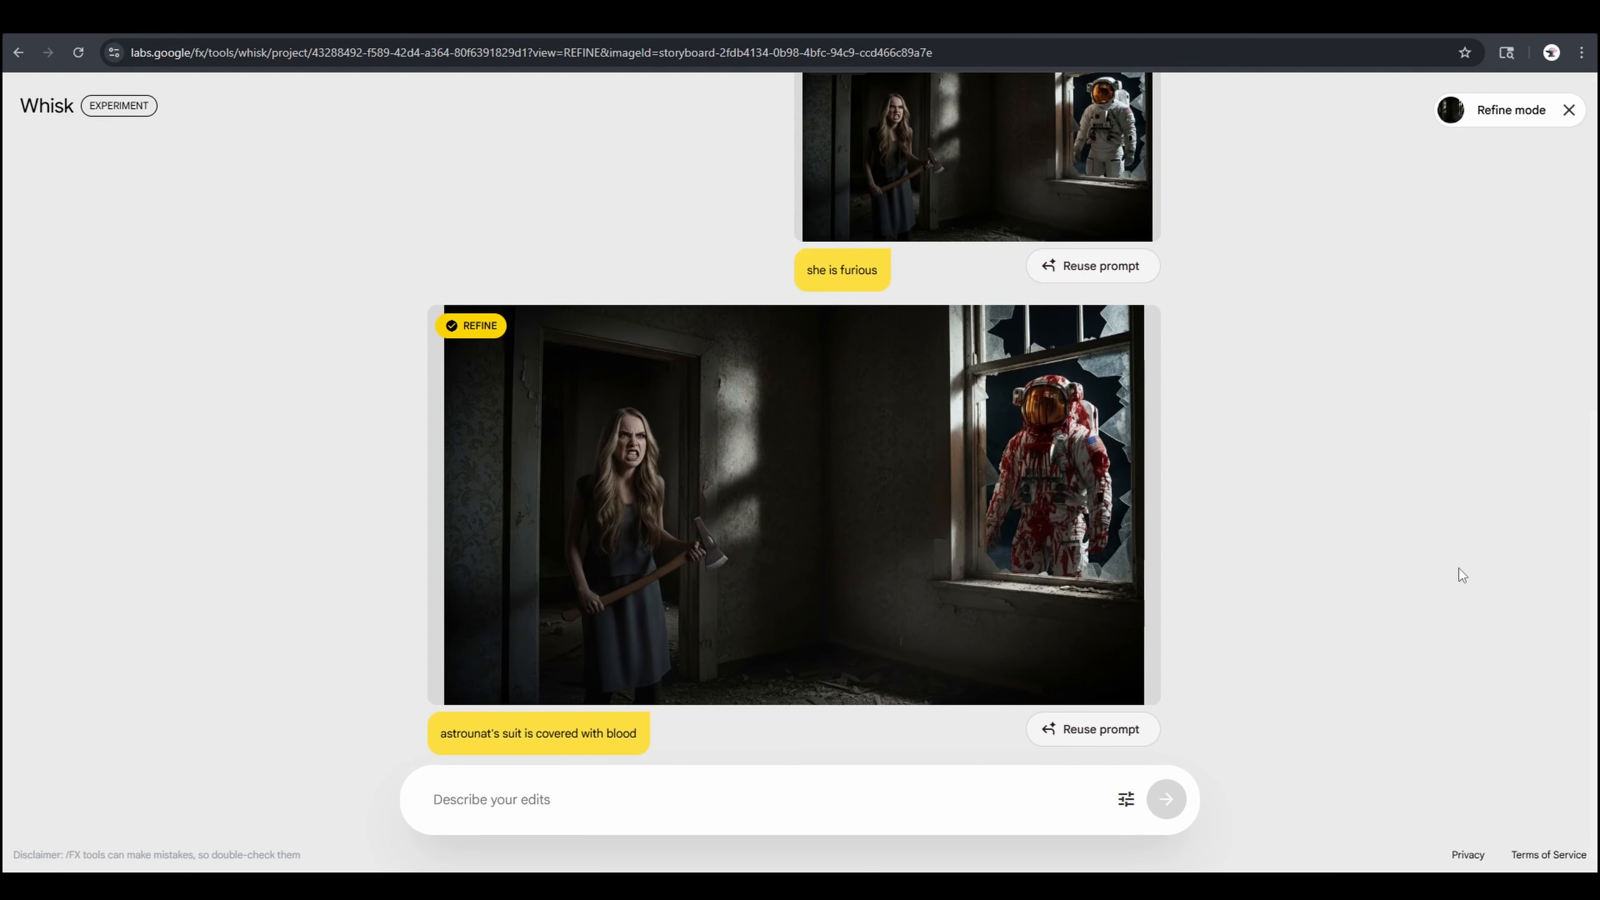
Step: Refine the blood-covered astronaut image with the edit "woman stab the astrounat with her axe"
text(woman stab the ast)
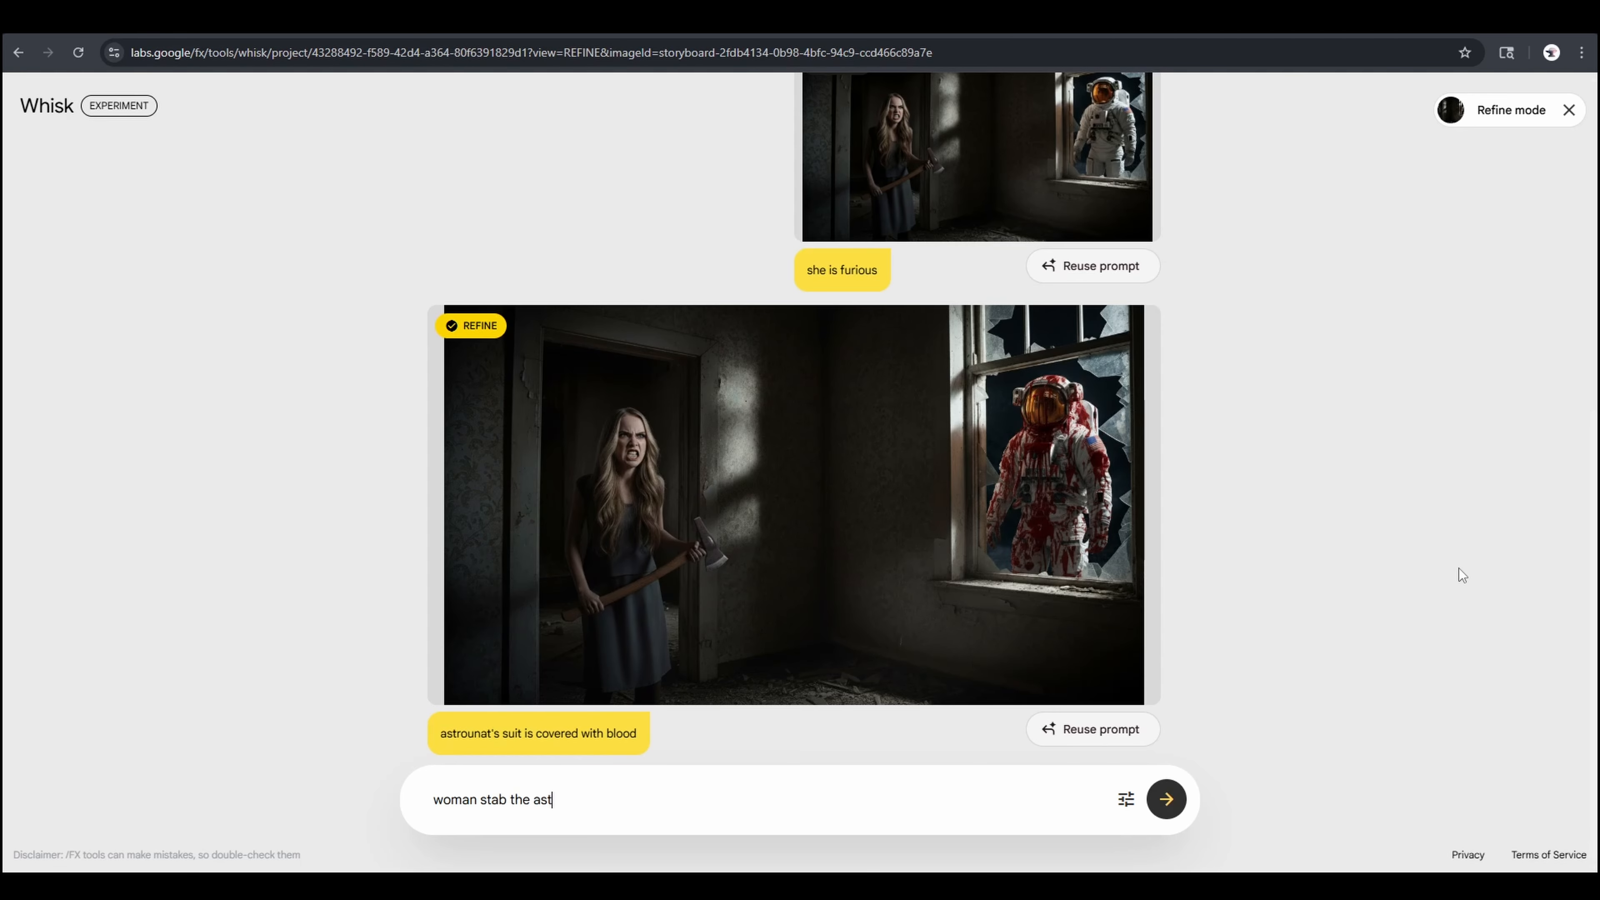
text(rounat with her axe)
key(Return)
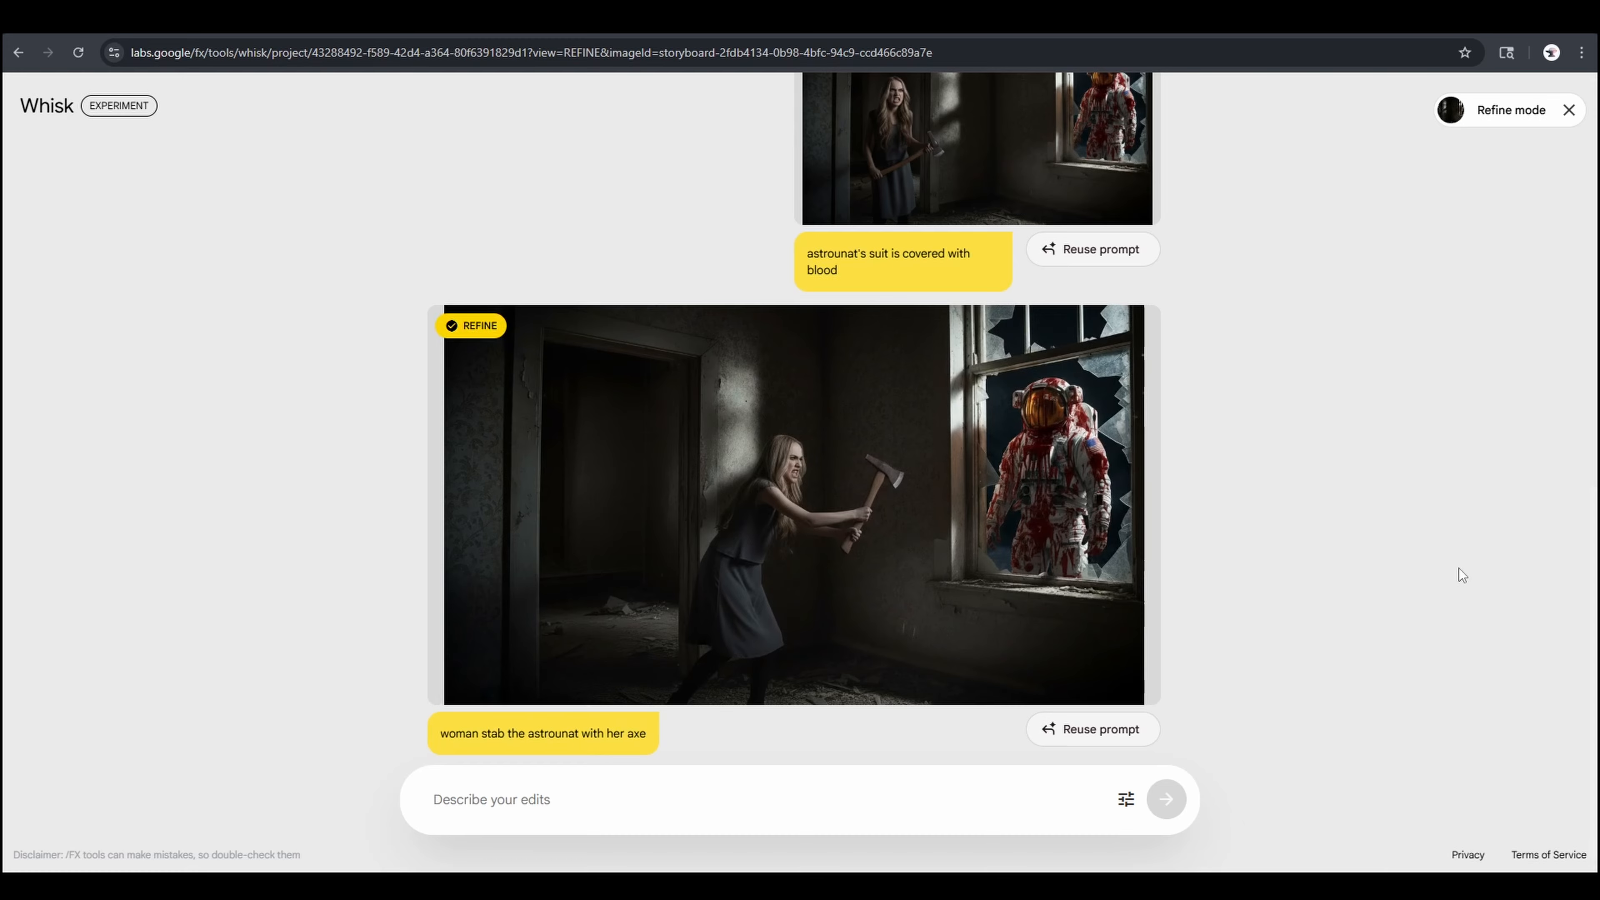
Step: Delete the latest refined image and regenerate it from its reused prompt, changed to "woman stab's the astrounat with her axe"
click(1099, 734)
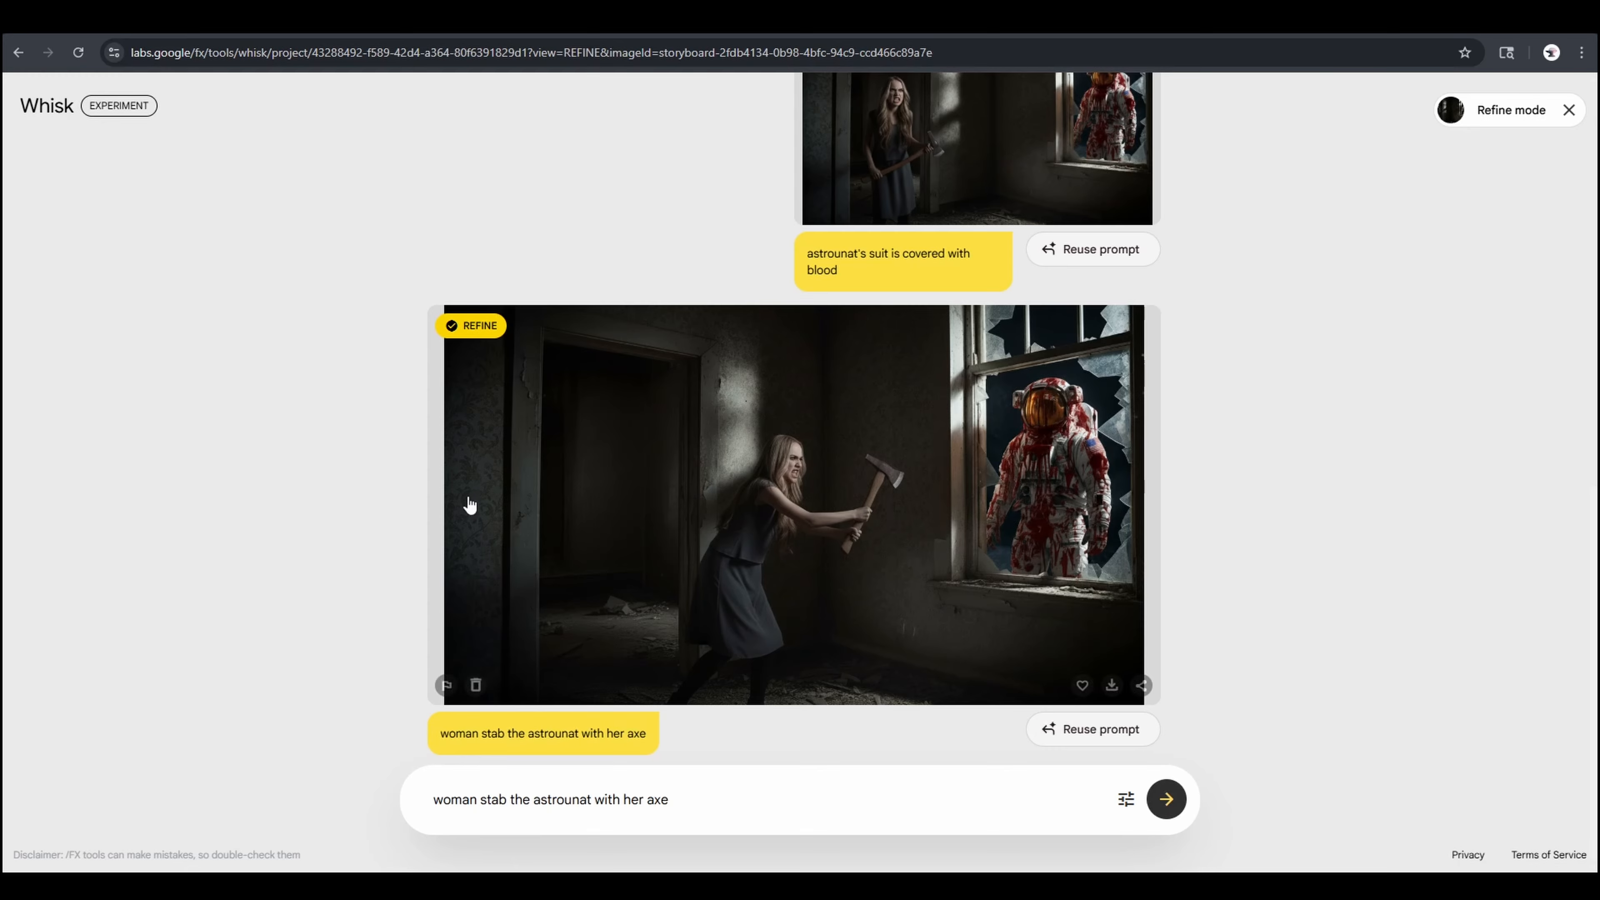
click(477, 687)
click(513, 799)
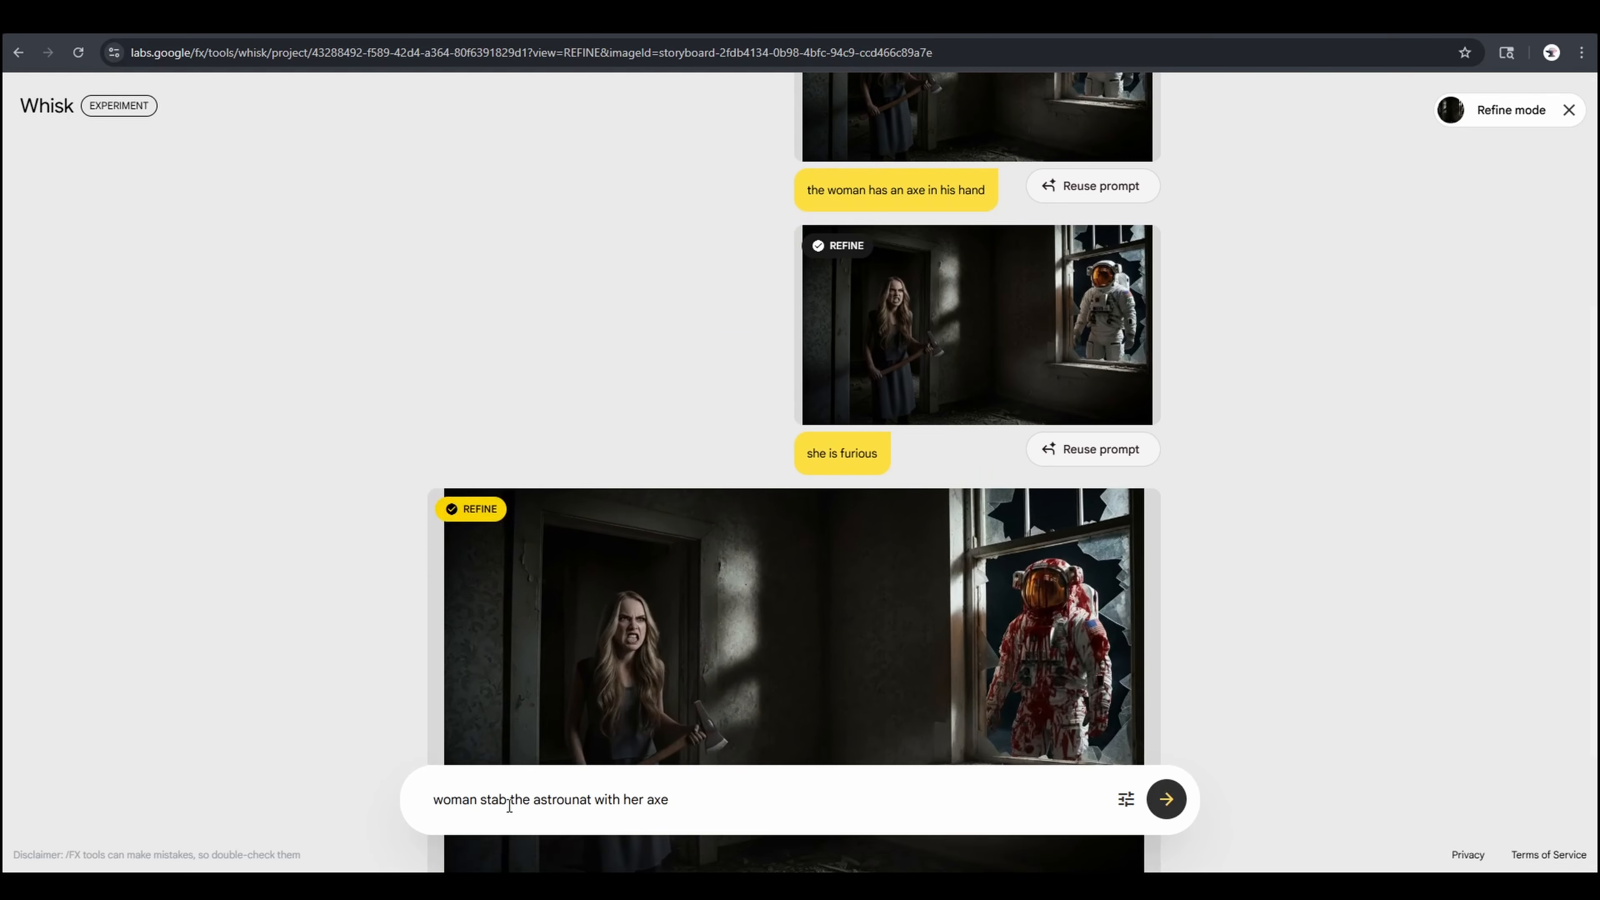
text('s)
click(1171, 812)
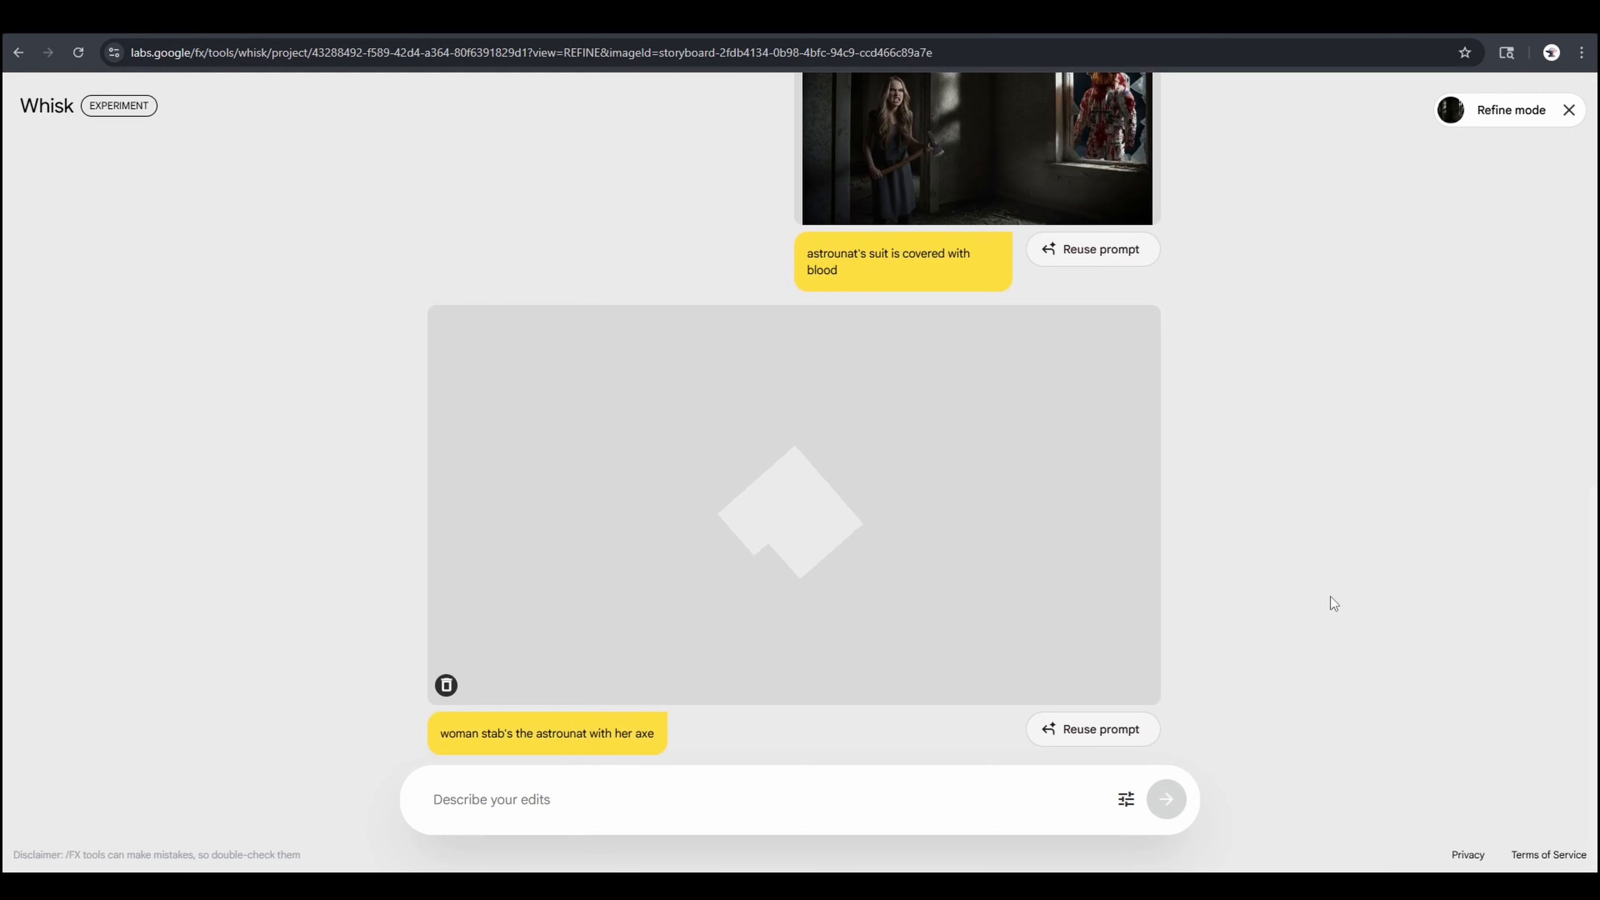